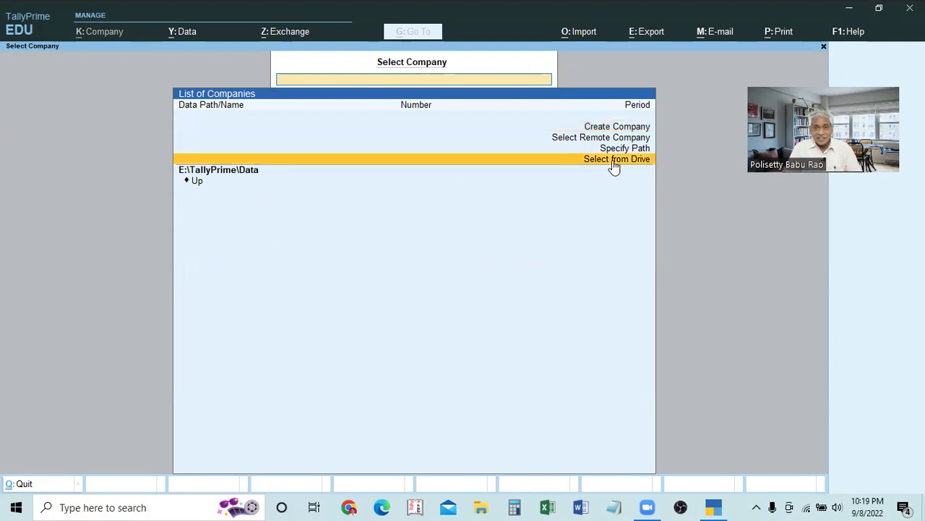
Browse the drives to C:\Users\Public\Tally.ERP9\Data and view the companies stored there
click(613, 163)
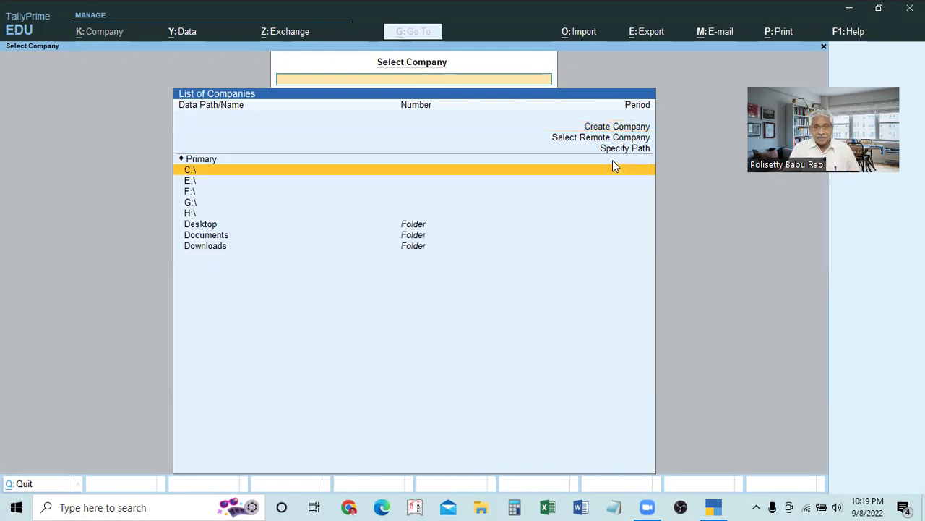
click(189, 174)
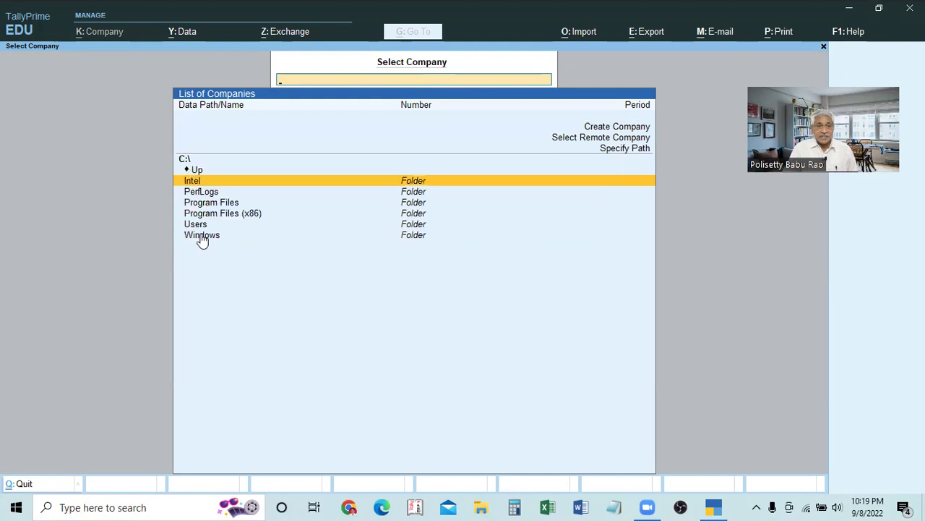
click(196, 225)
click(199, 193)
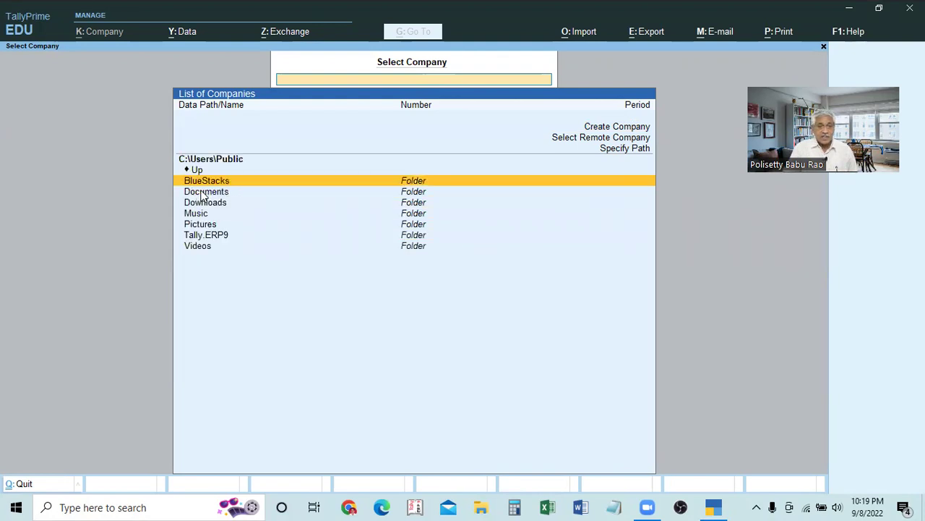
click(211, 235)
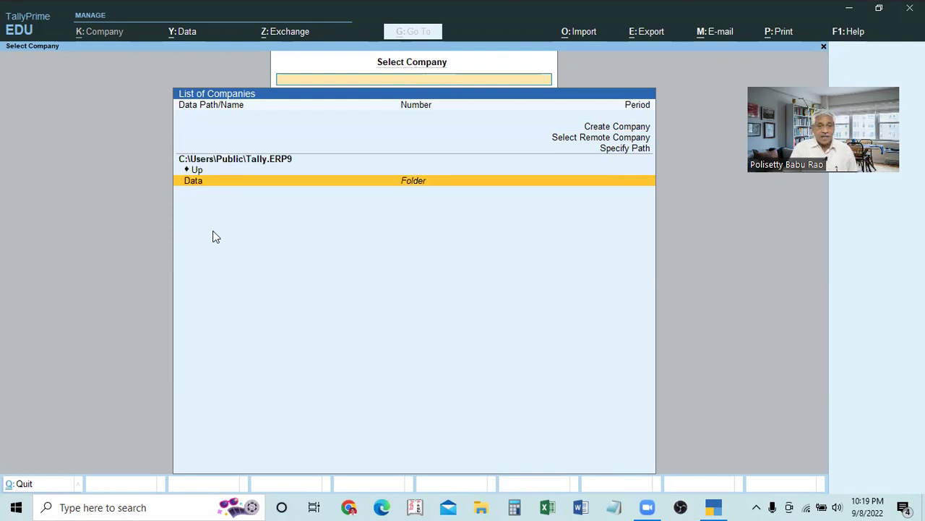
click(193, 185)
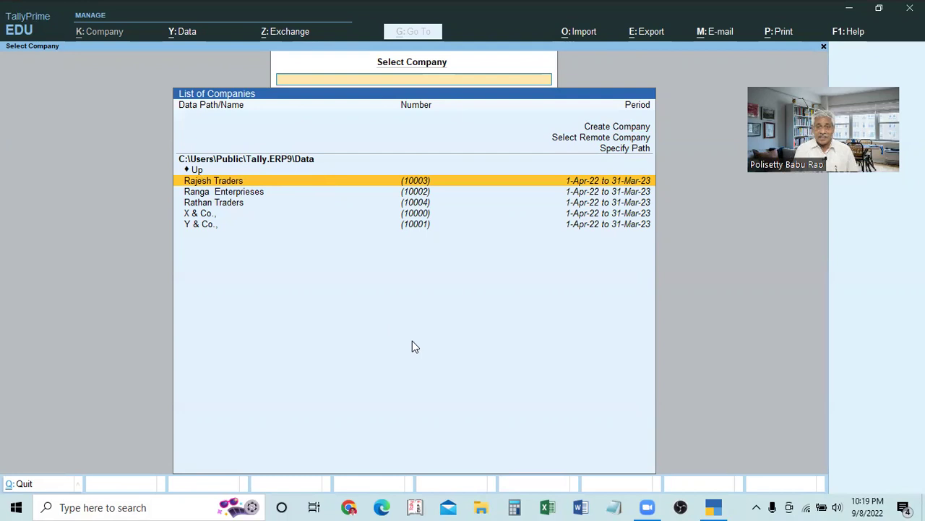
key(Escape)
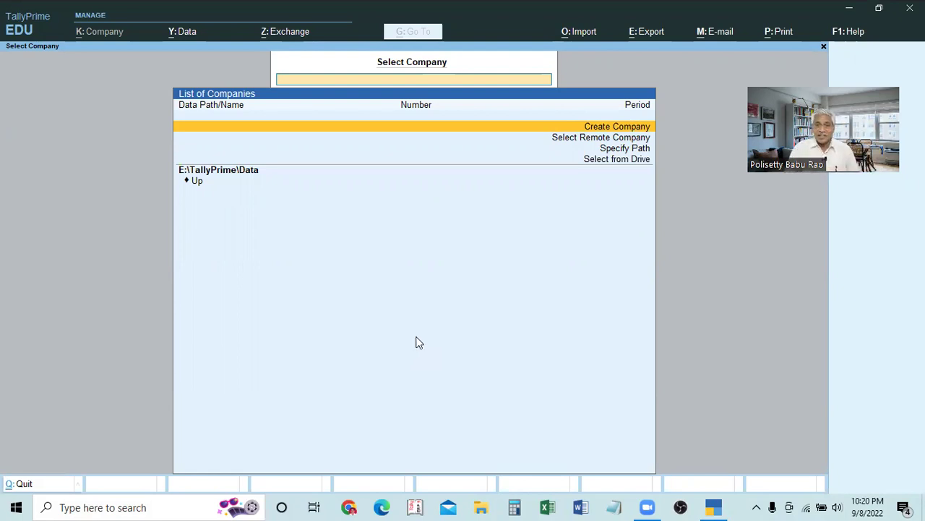
Select C:\Users\Public\Tally.ERP9\Data from the drive as the company data location
click(618, 163)
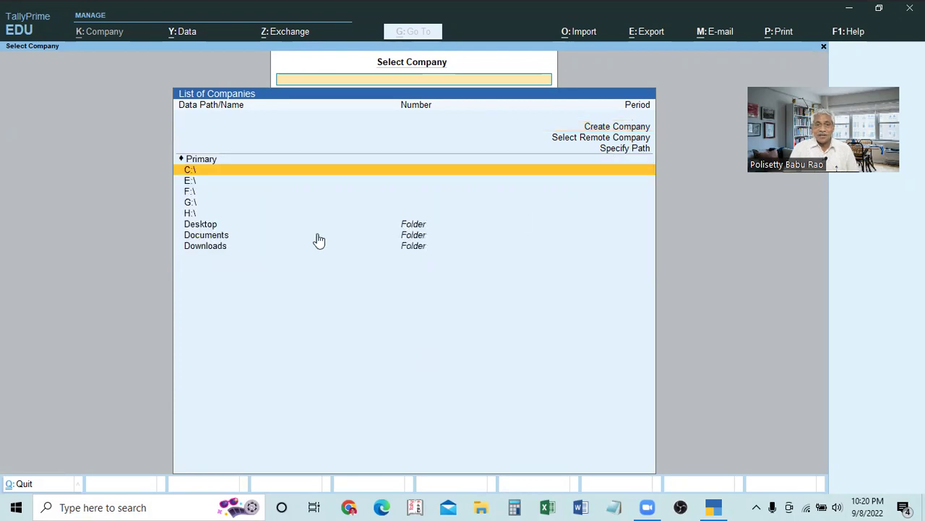
click(188, 174)
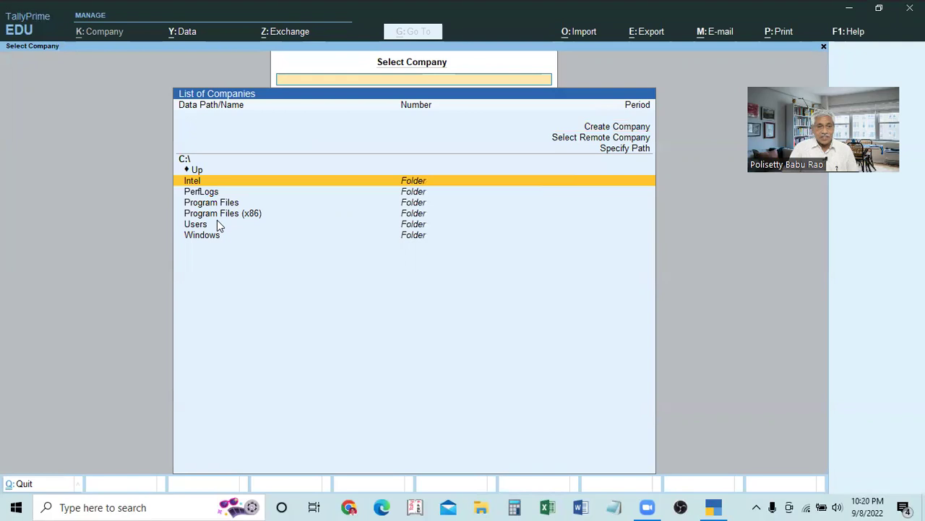
click(217, 222)
click(202, 193)
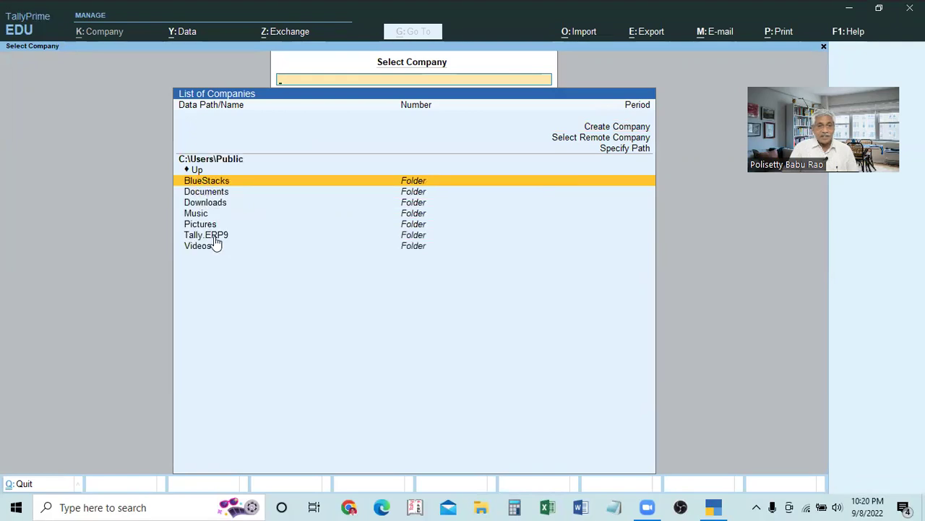
click(210, 235)
click(203, 180)
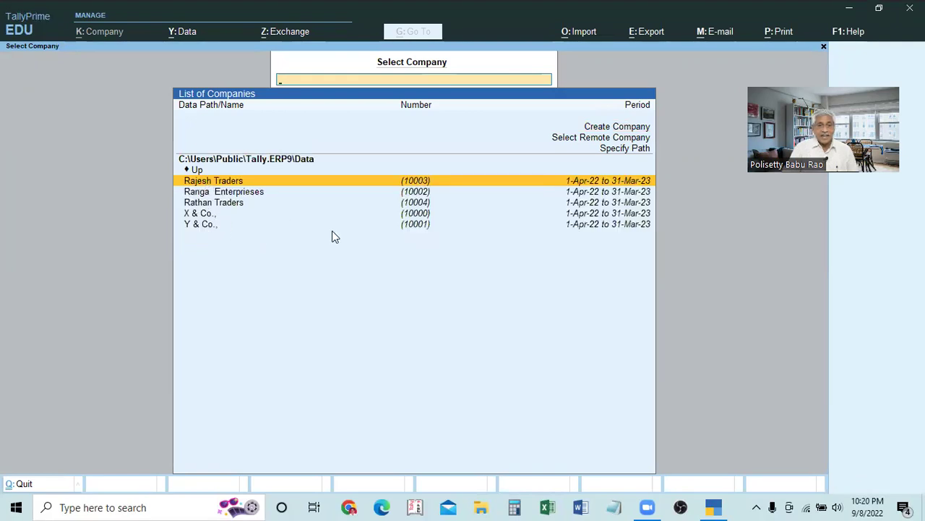
Load the company Rajesh Traders from the list of companies
key(Down)
key(Down)
key(Down)
key(Down)
key(Up)
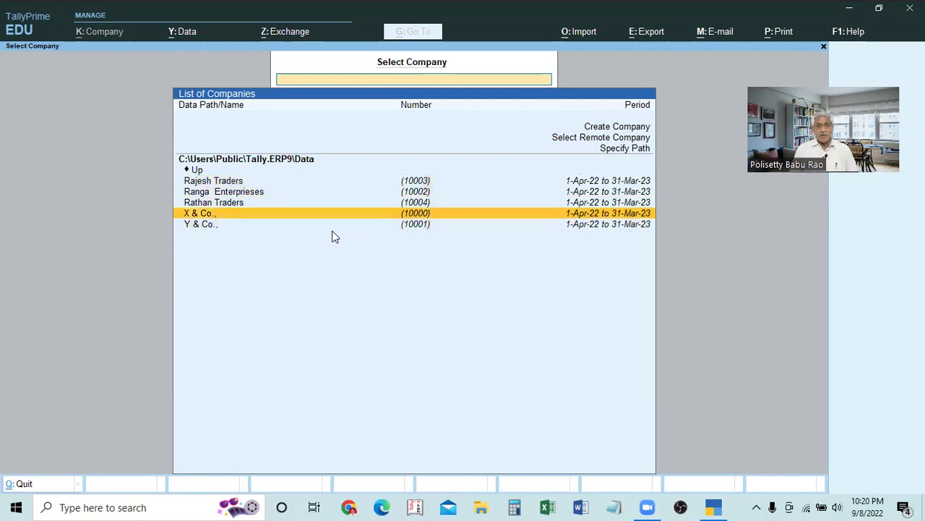
key(Up)
key(Up)
key(Up)
key(Return)
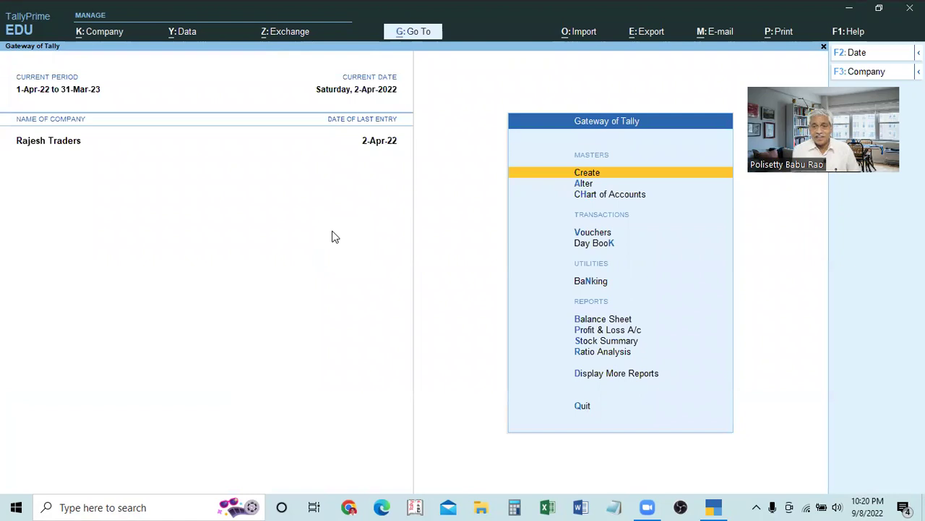
Open the accounting voucher entry screen for Rajesh Traders, and return to the Gateway of Tally without recording anything
key(v)
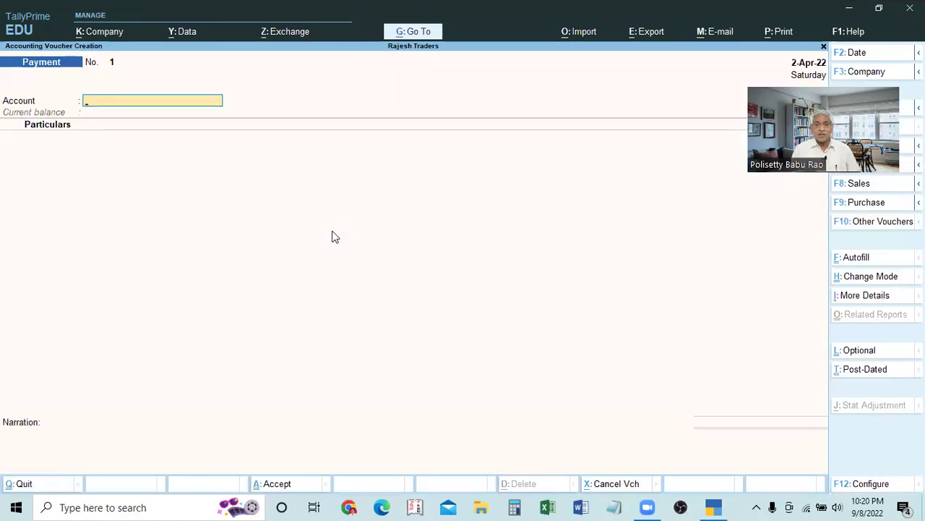
key(Escape)
key(y)
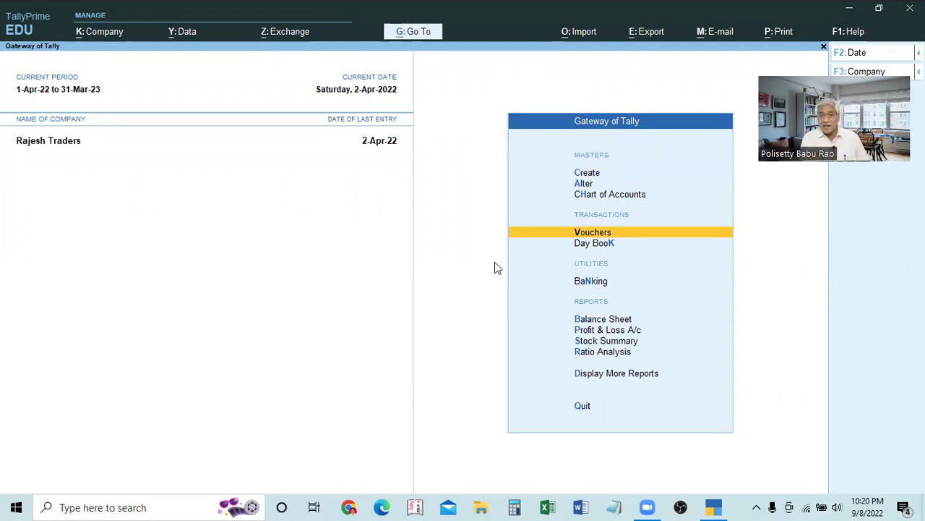
key(Escape)
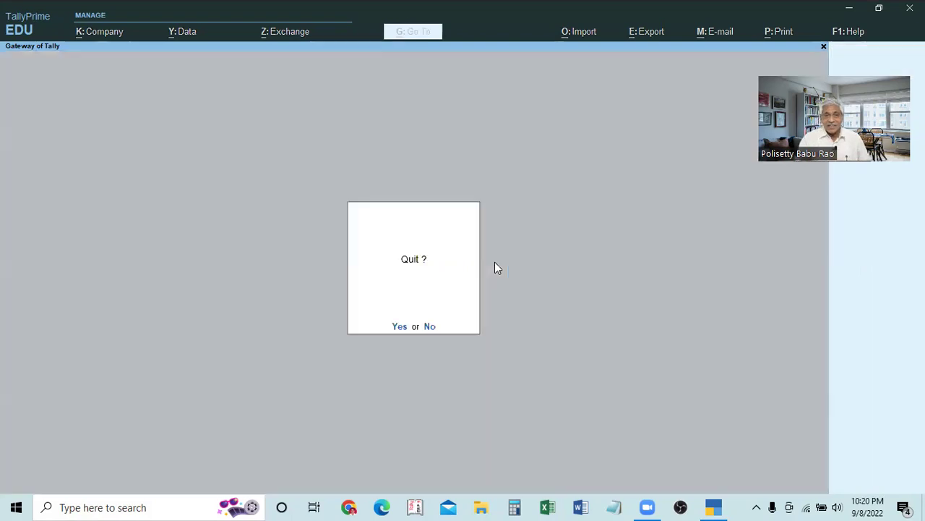
key(Escape)
key(Escape)
key(Escape)
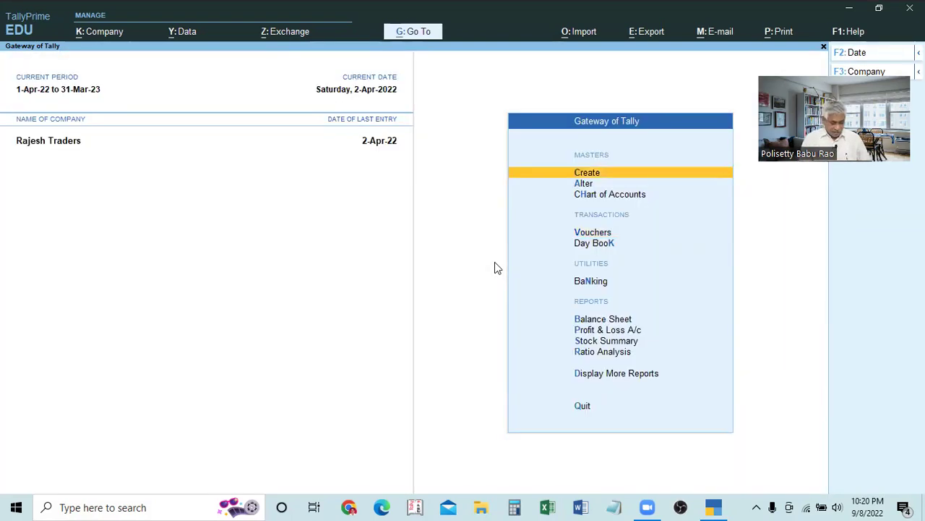
key(alt+F3)
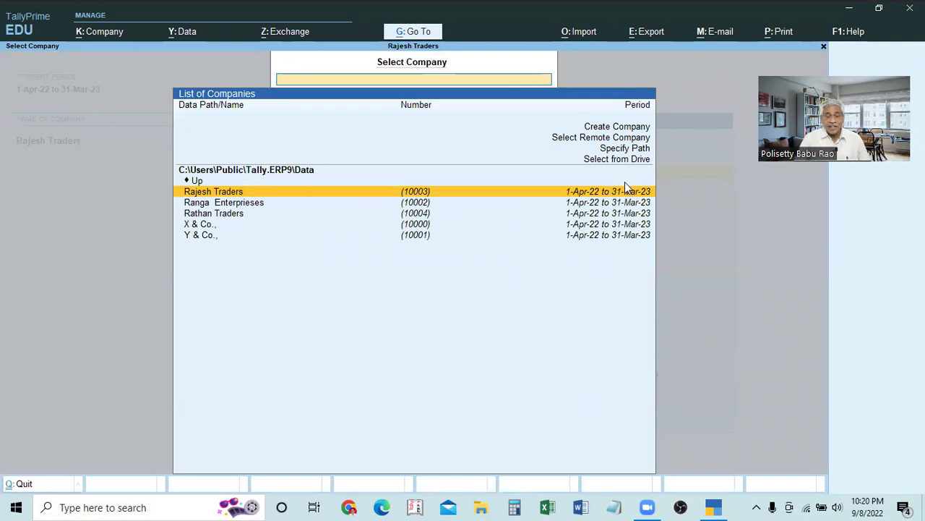
key(Return)
key(Escape)
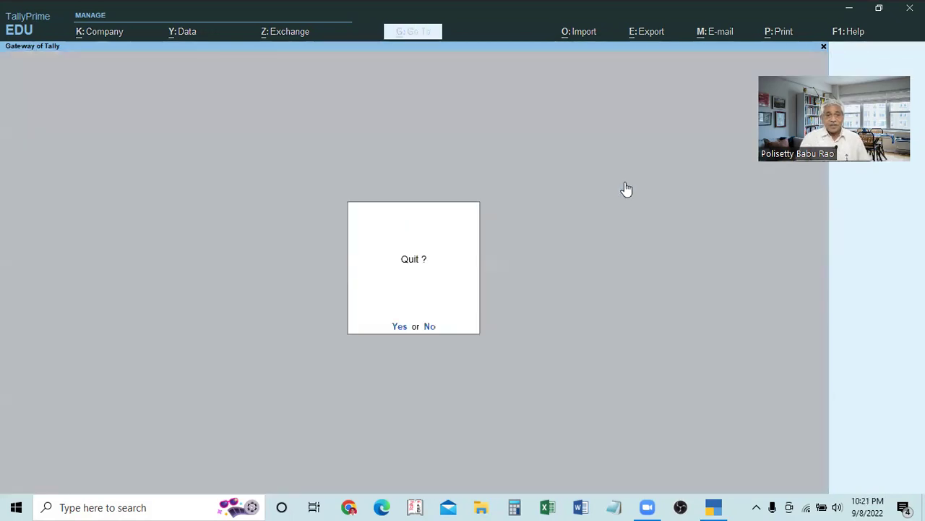
key(n)
key(alt+F2)
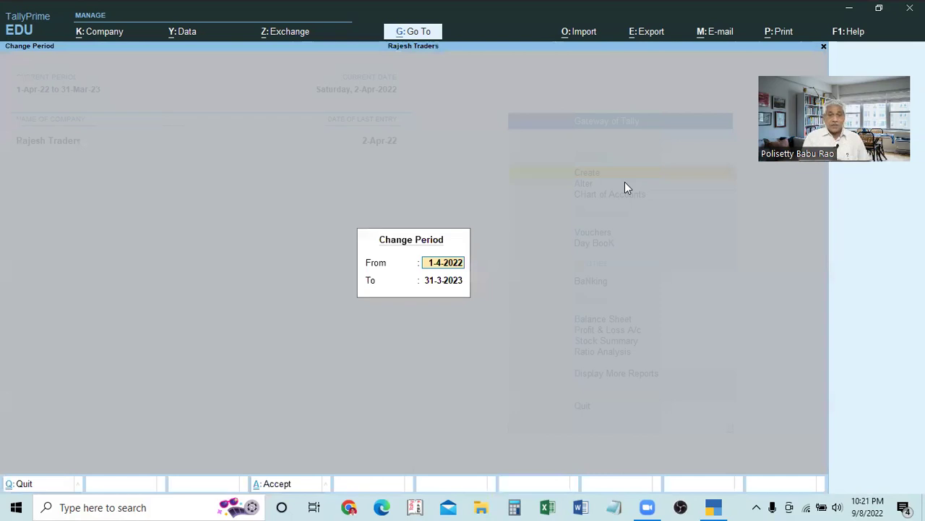
key(Escape)
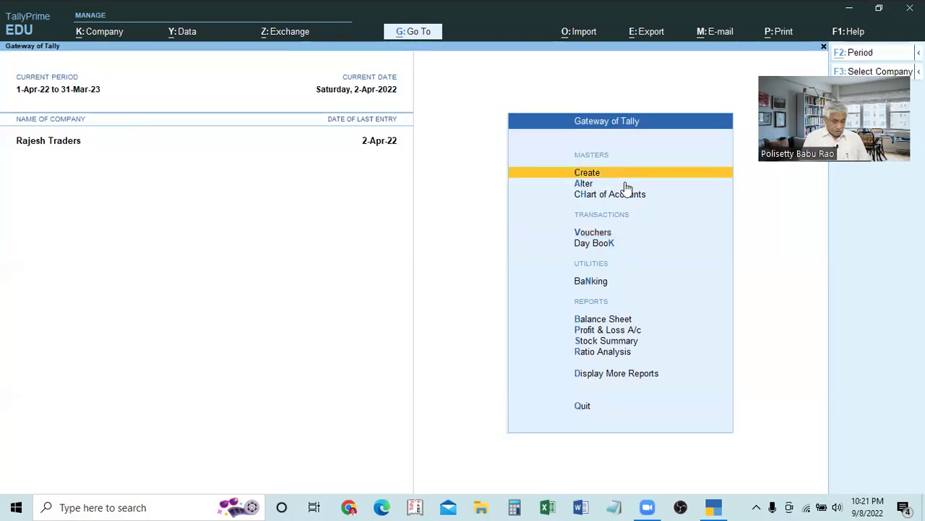
Browse from the drive list to E:\TallyPrime\Data to check that folder for companies
key(alt+F3)
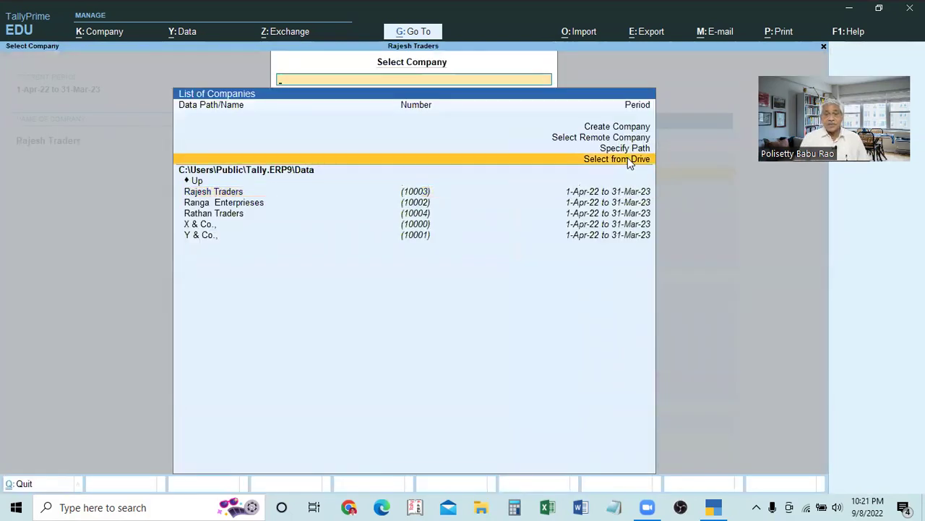
click(629, 160)
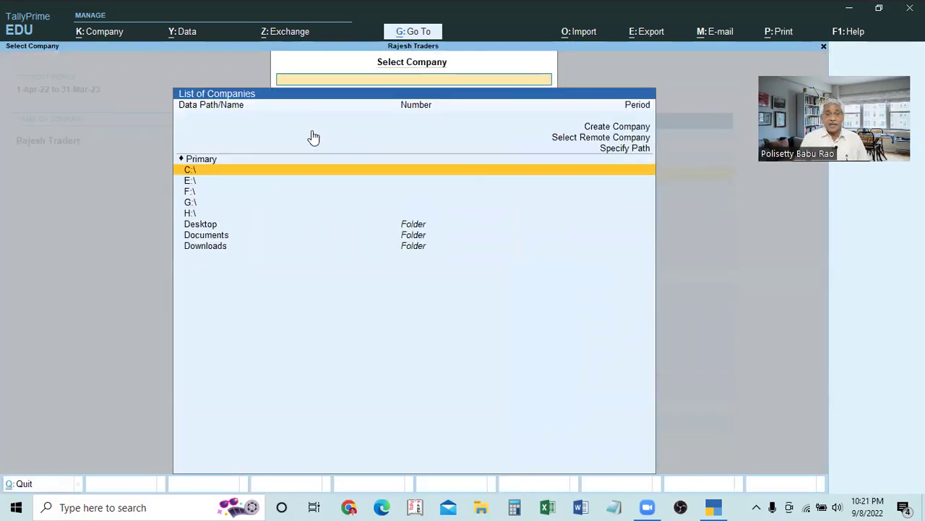
click(189, 182)
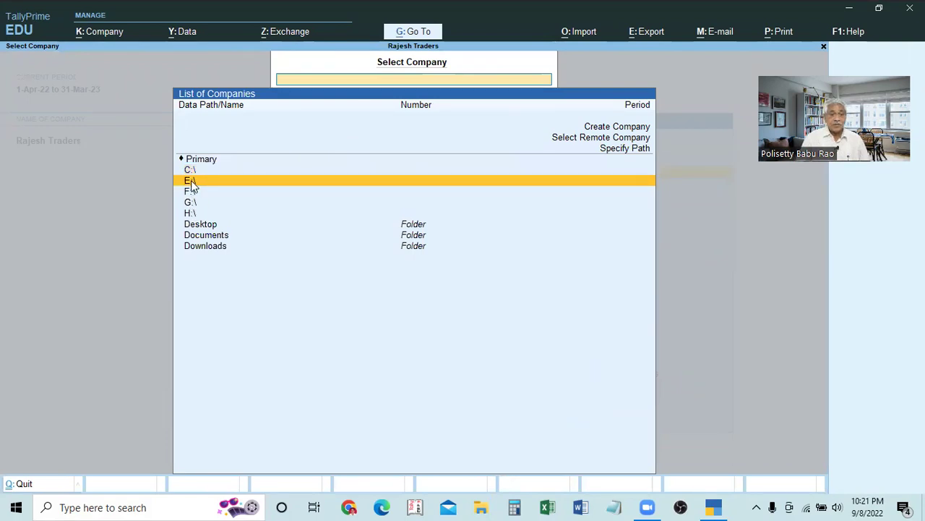
click(191, 185)
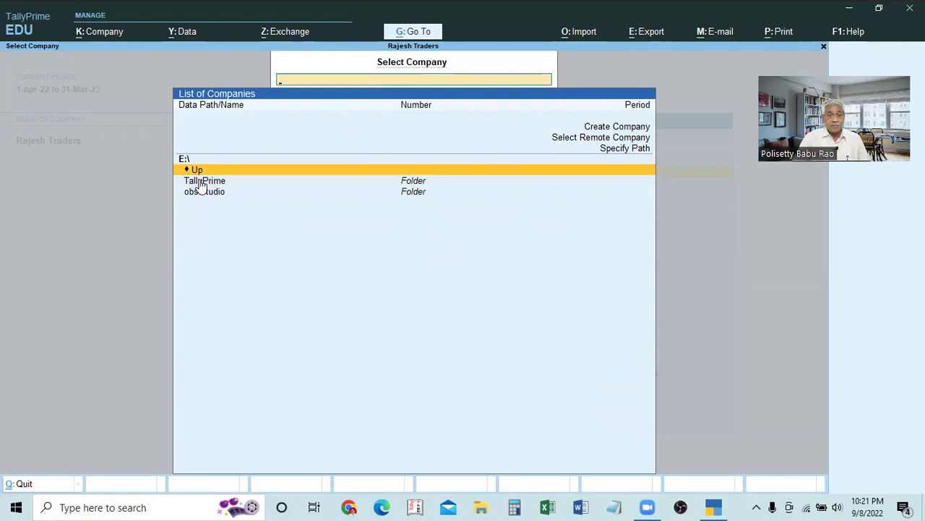
click(202, 183)
click(203, 184)
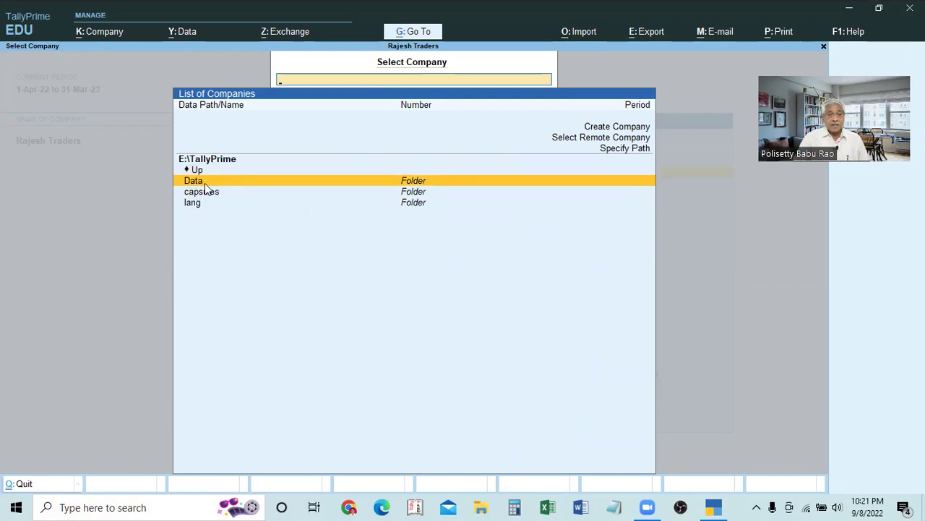
click(204, 187)
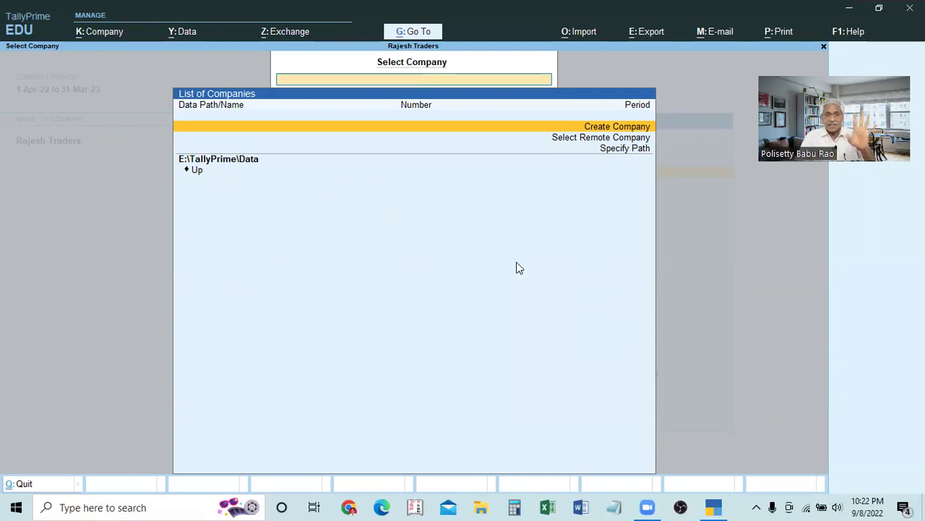
click(624, 149)
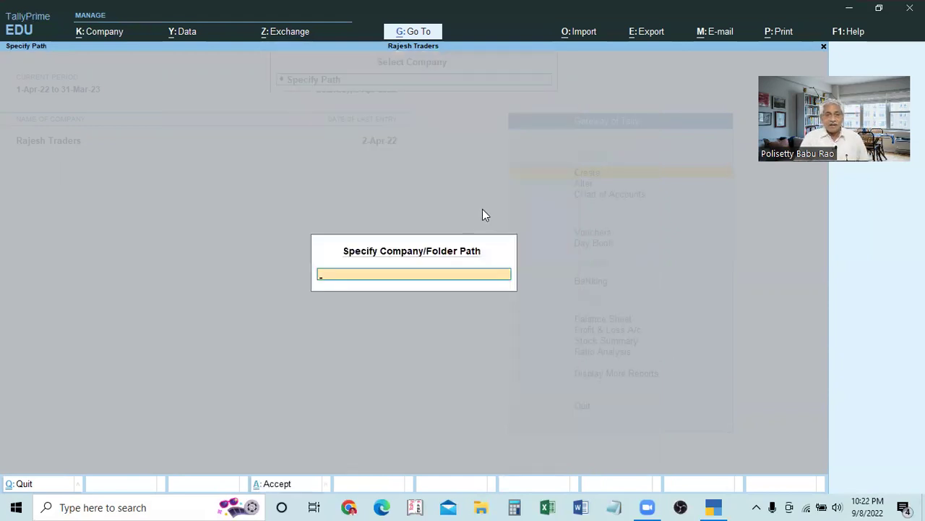
key(Escape)
key(Escape)
key(Escape)
Reopen the company selection list for C:\Users\Public\Tally.ERP9\Data and point out the option to select from a drive
key(F3)
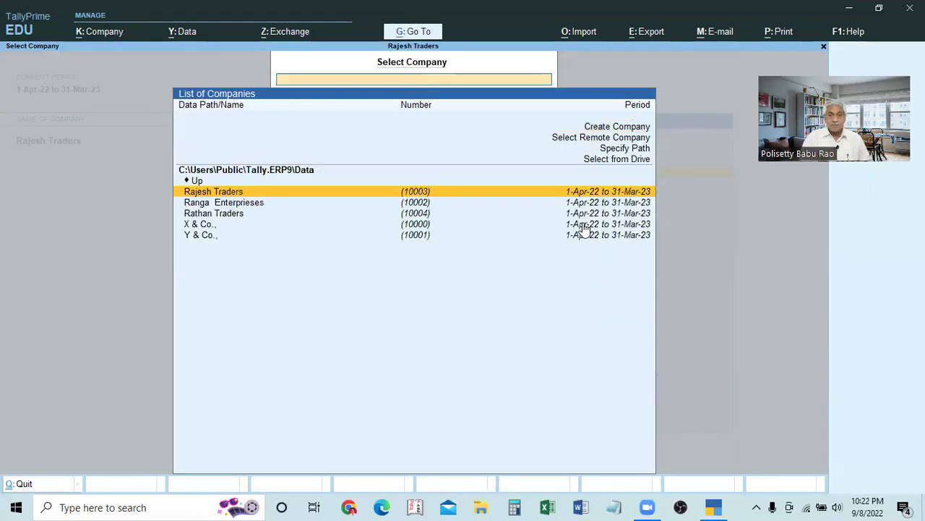
click(623, 159)
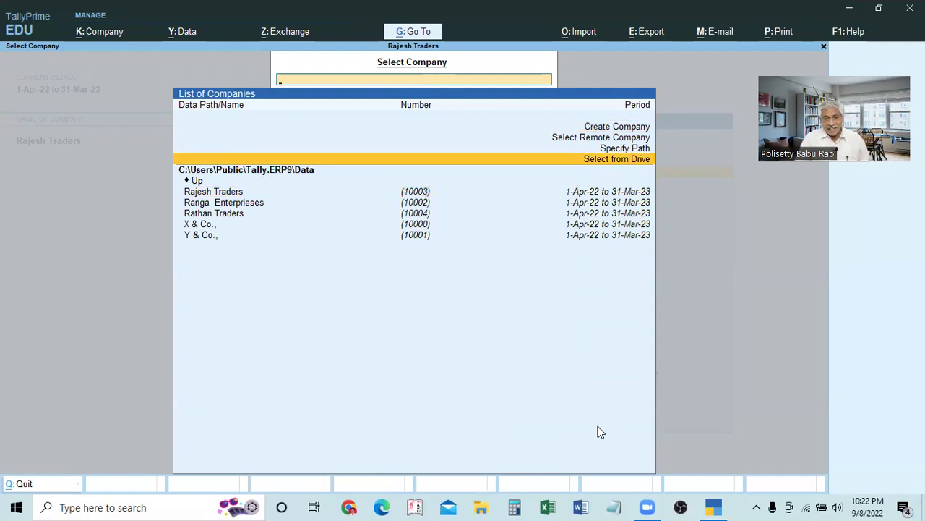
Minimize TallyPrime, switch to Tally.ERP 9 and start it in Educational Mode
click(712, 506)
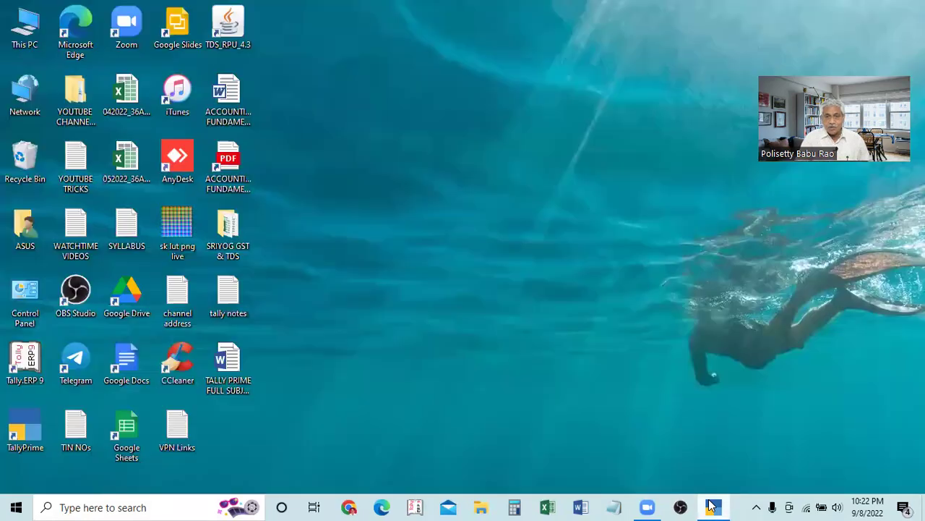
click(417, 508)
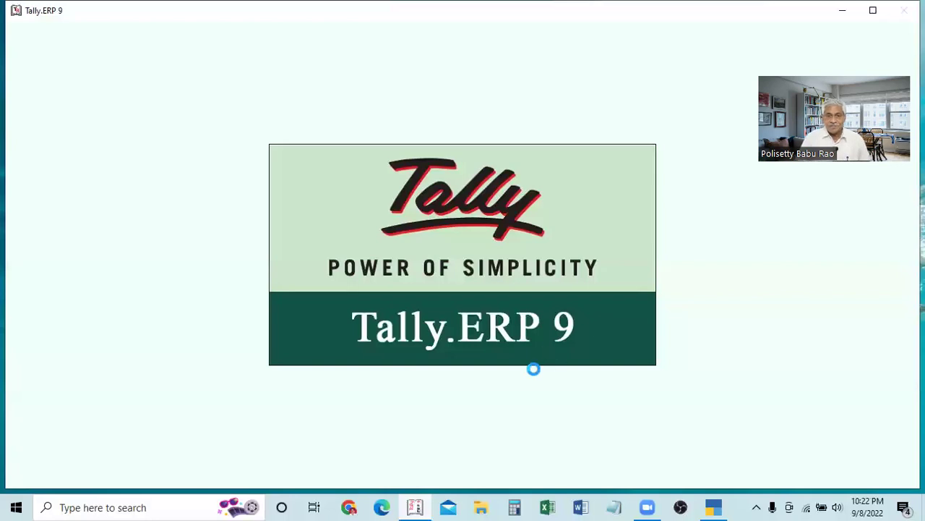
key(Down)
key(Down)
key(Down)
key(Down)
key(Down)
key(Down)
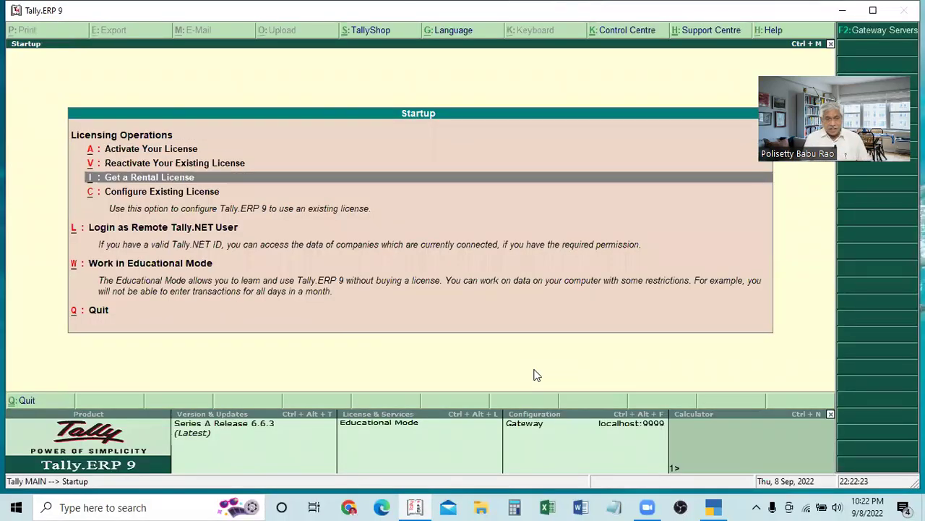
key(Up)
key(Return)
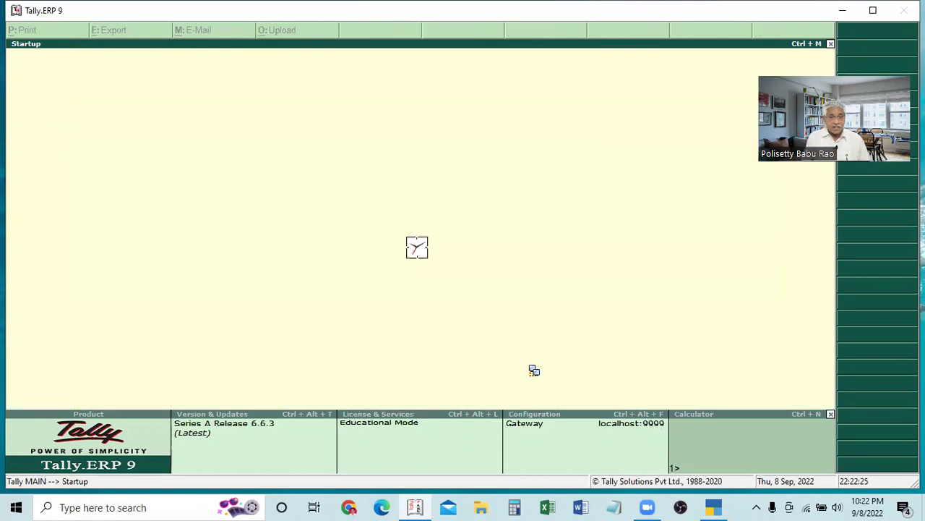
Open company selection in Tally.ERP 9 to view the companies in its default data folder
key(n)
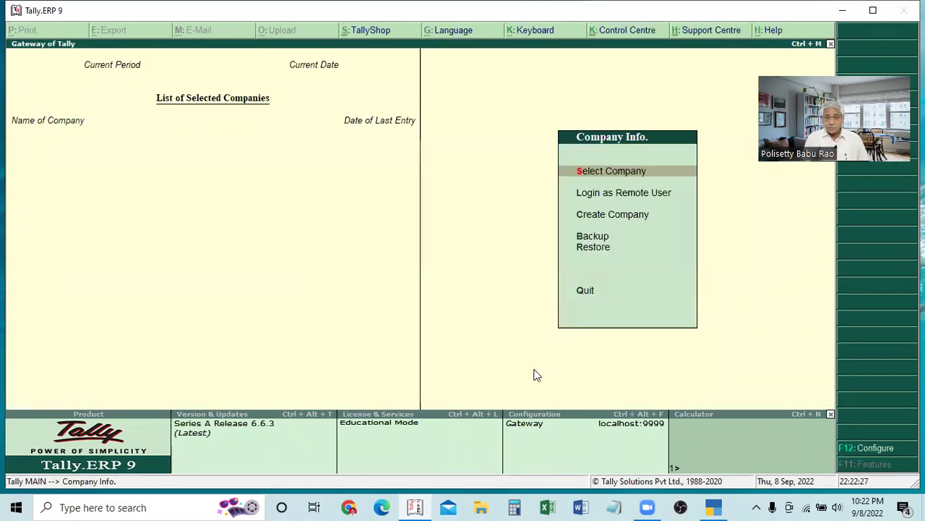
key(Return)
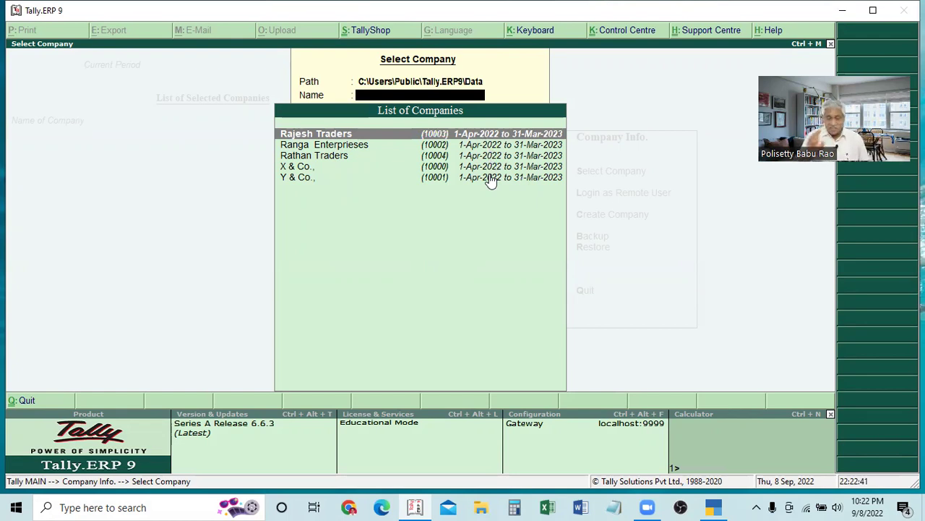
Try to open Rajesh Traders and X & Co., from C:\Users\Public\Tally.ERP9\Data in Tally.ERP 9, declining the offered TallyHelp steps
key(Return)
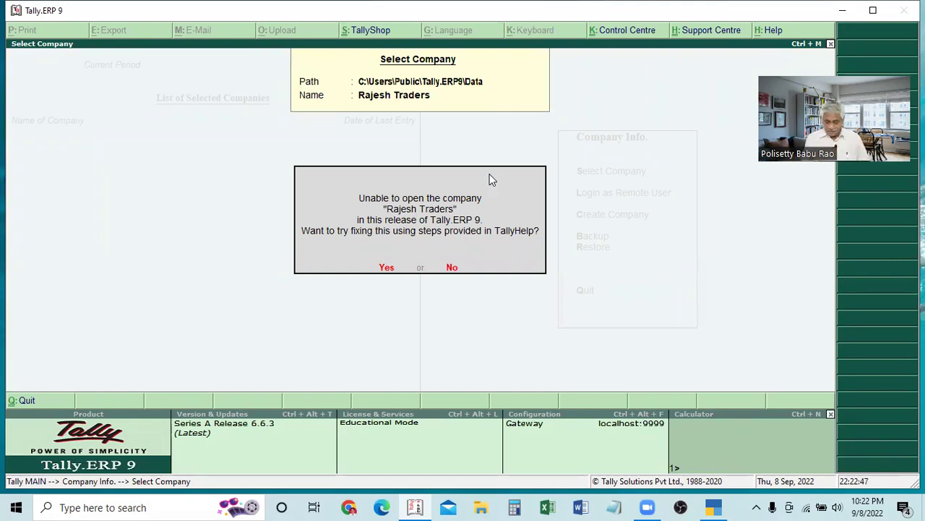
key(n)
key(Return)
key(Down)
key(Down)
key(Down)
key(Return)
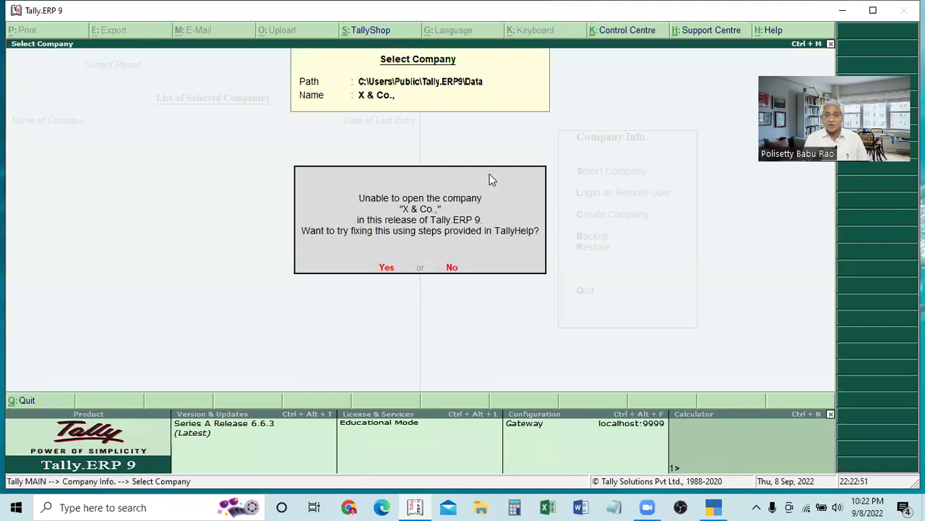
Cancel the company selection and quit Tally.ERP 9
key(Escape)
key(Escape)
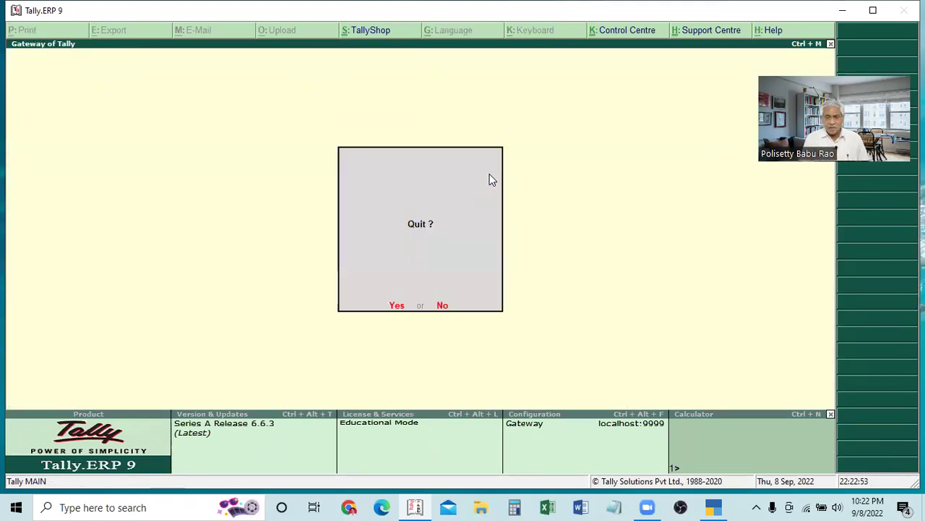
key(Return)
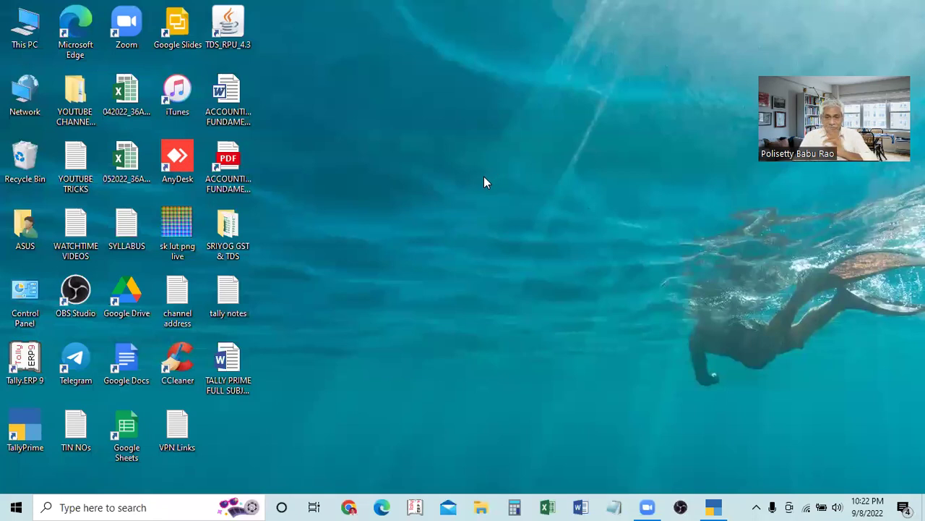
Switch to TallyPrime and load the company Ranga Enterprieses from C:\Users\Public\Tally.ERP9\Data
click(716, 507)
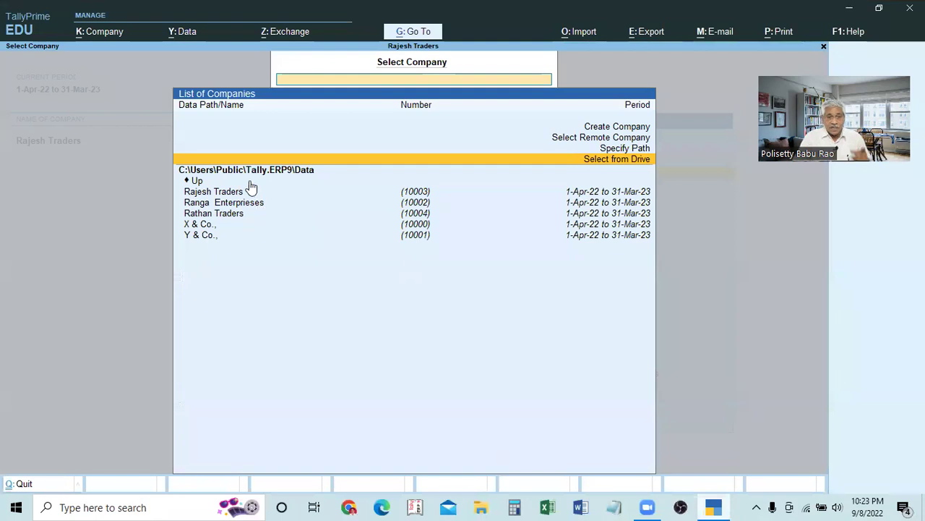
click(414, 209)
key(Escape)
key(Escape)
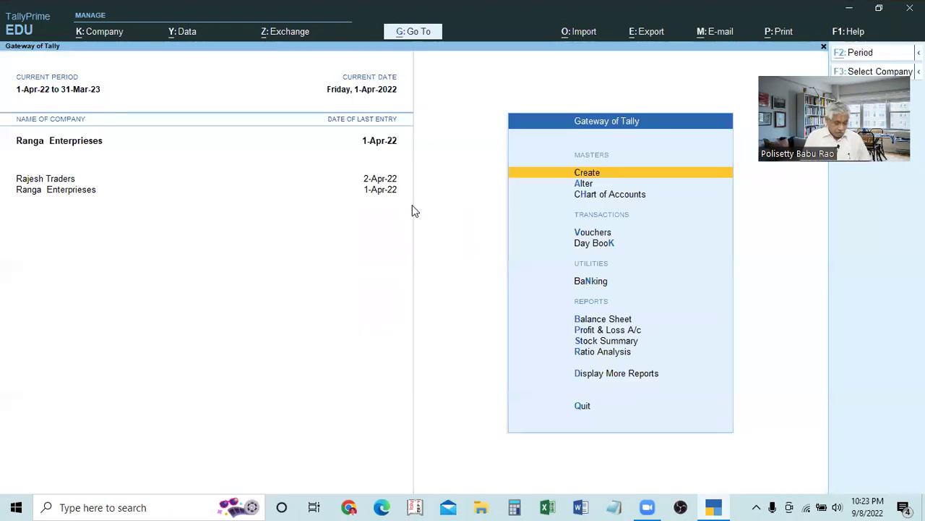
Reopen company selection and browse from the drive list to E:\TallyPrime\Data to check for companies
key(alt+F3)
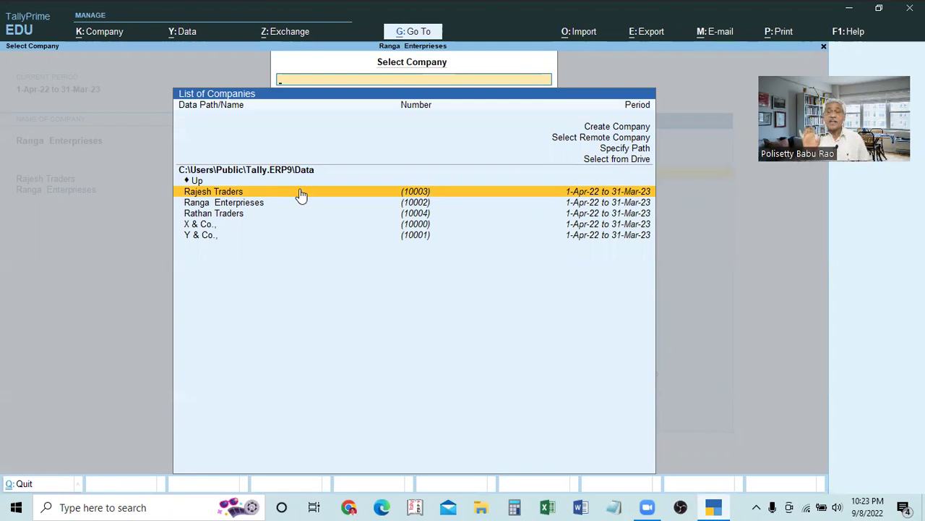
click(594, 160)
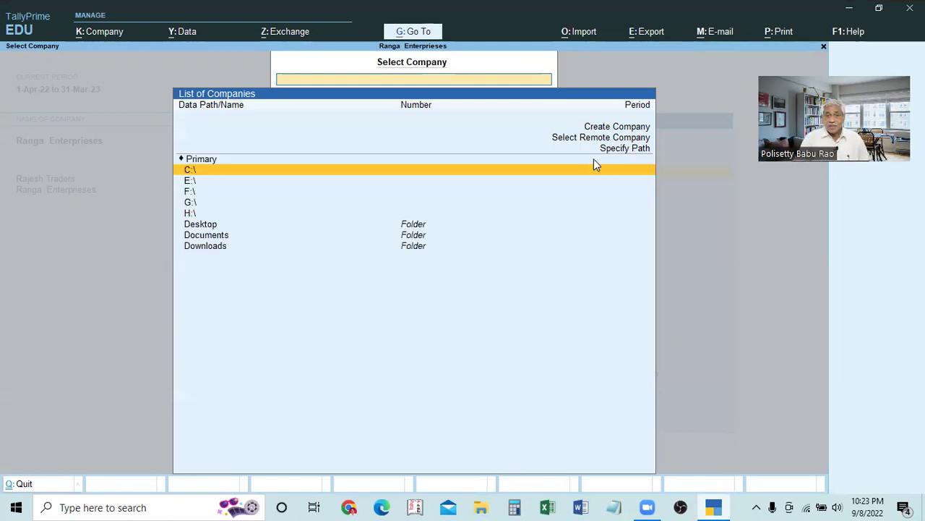
click(189, 182)
double_click(190, 181)
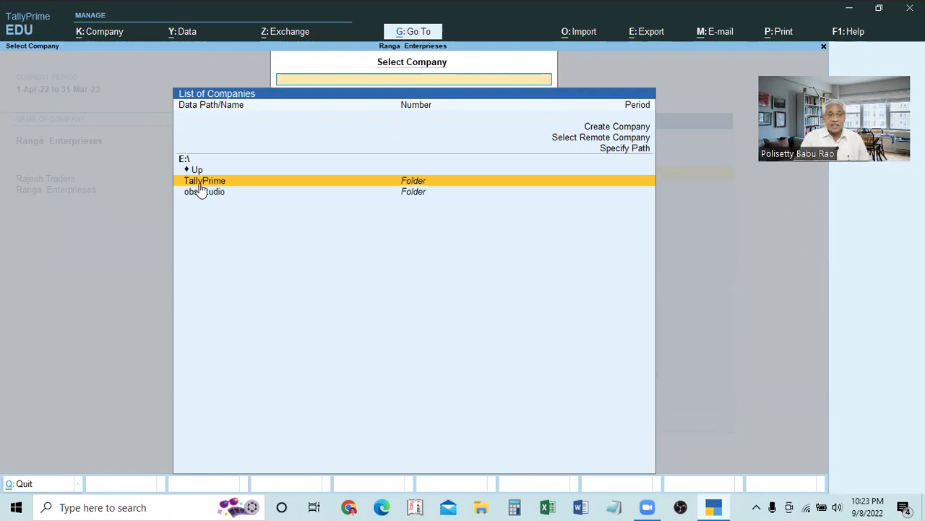
double_click(198, 182)
double_click(198, 182)
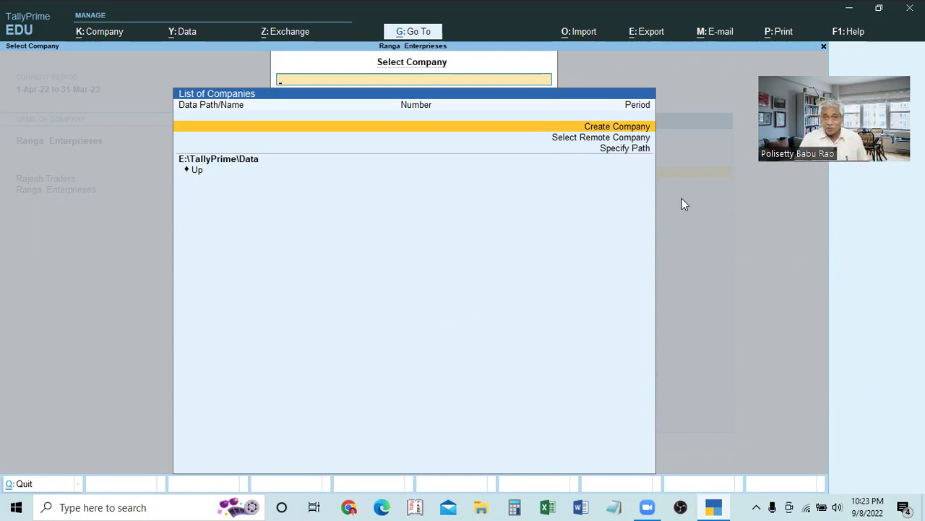
Minimize TallyPrime and open the Local Disk (C:) drive in File Explorer
click(850, 10)
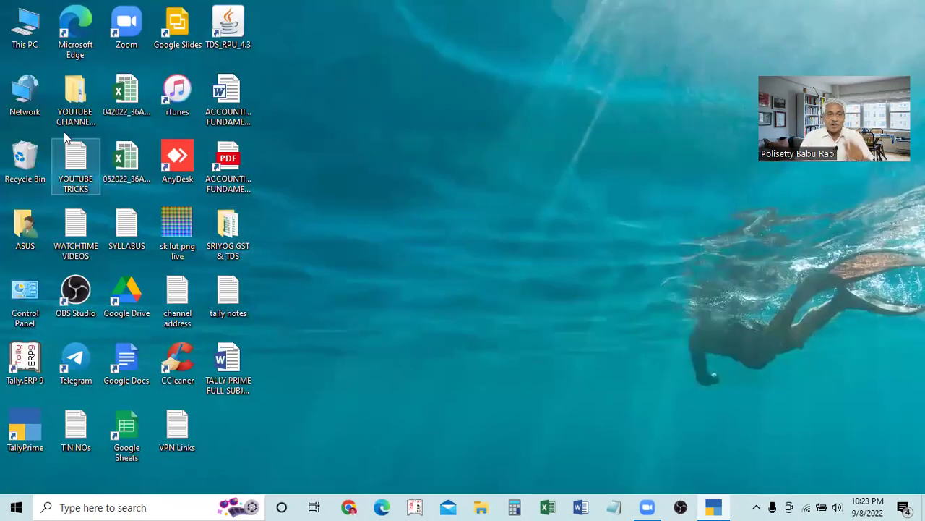
double_click(29, 39)
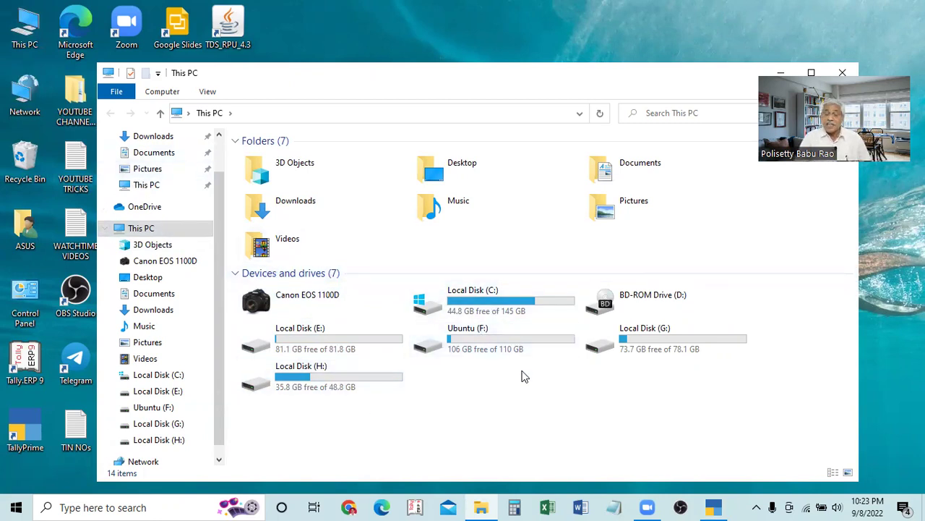
double_click(497, 305)
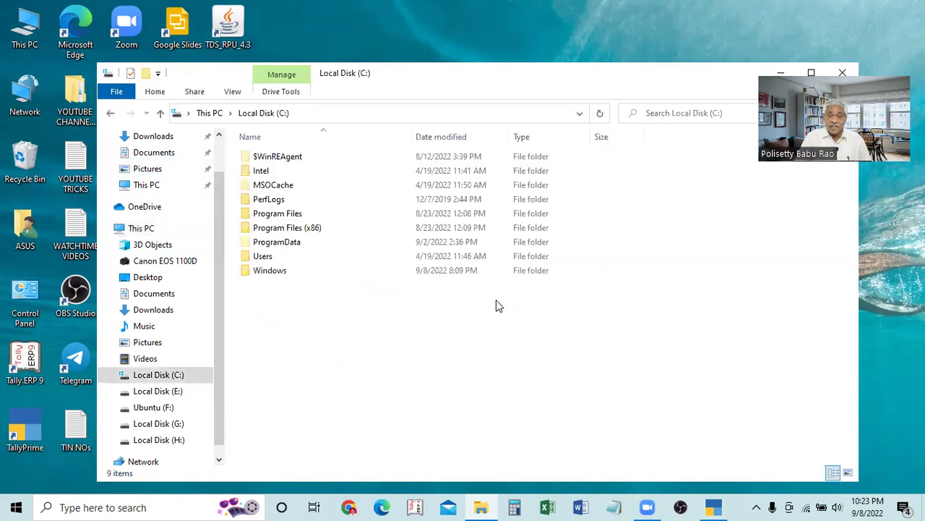
double_click(264, 256)
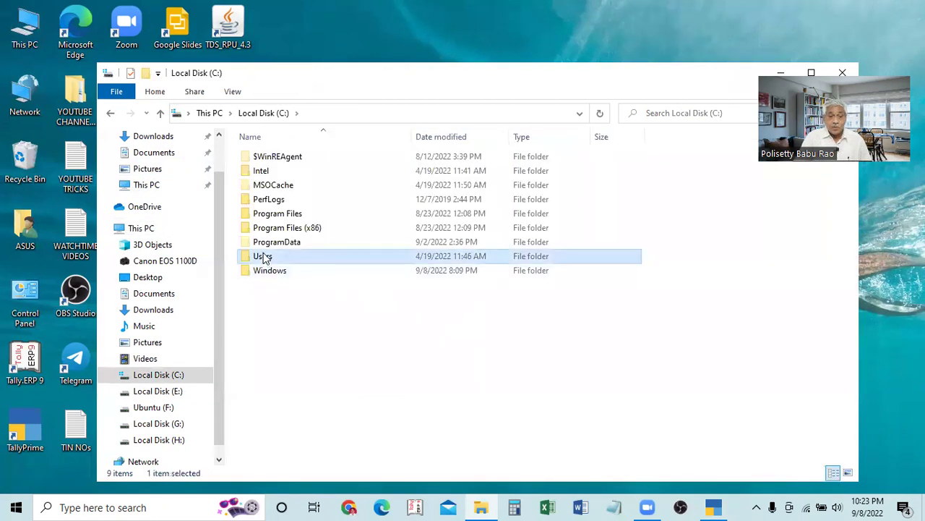
click(160, 113)
double_click(279, 215)
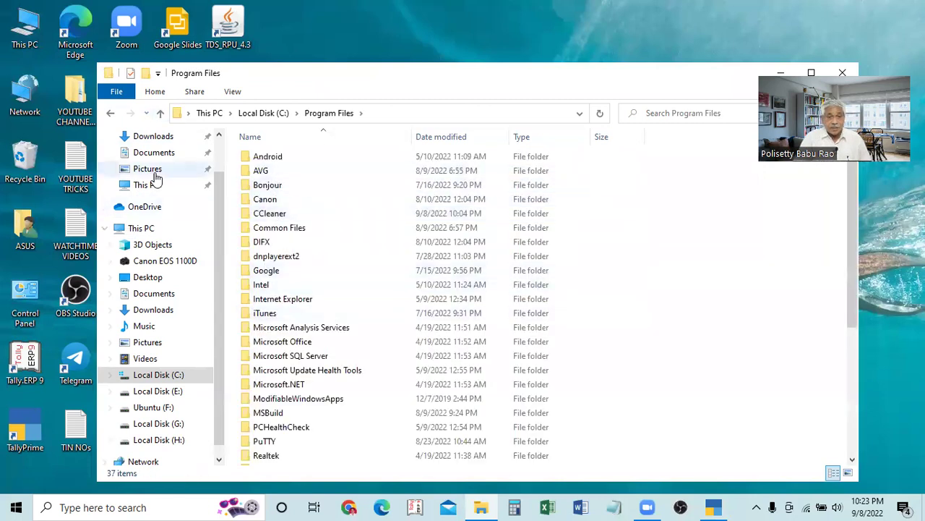
click(160, 112)
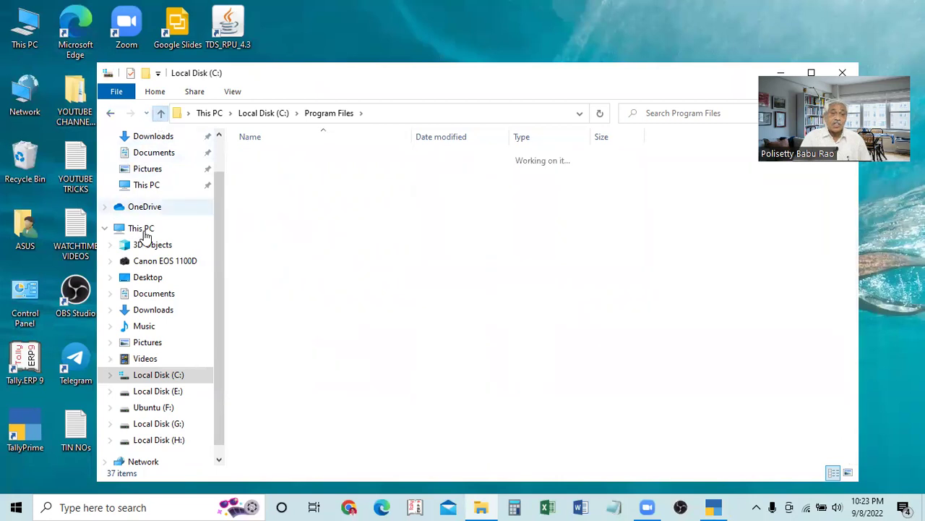
Open Users\Public\Tally.ERP9\Data on the C: drive and copy the company folders 10000 to 10004
double_click(265, 257)
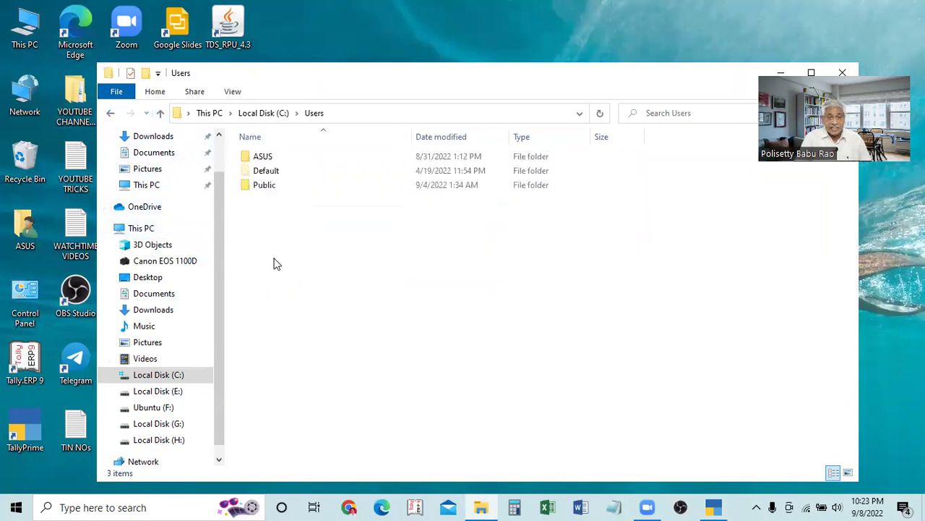
double_click(265, 187)
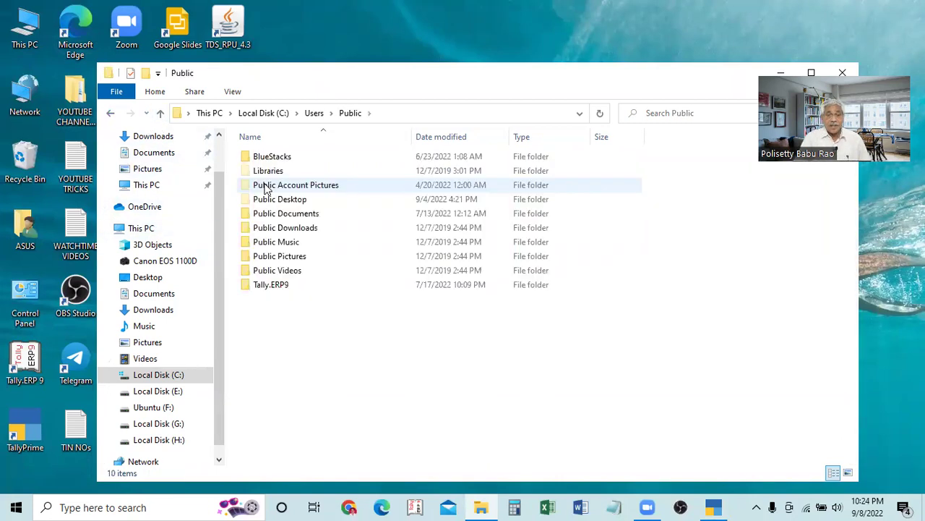
double_click(268, 286)
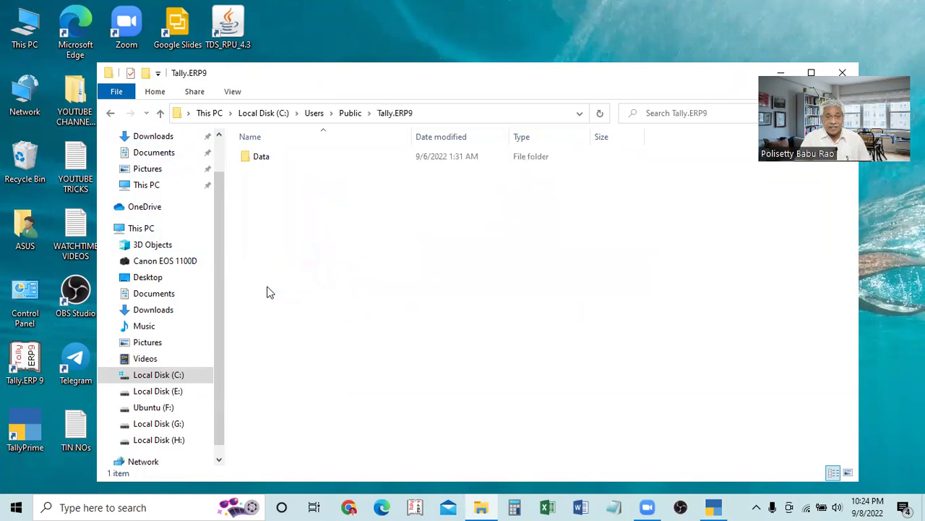
double_click(263, 160)
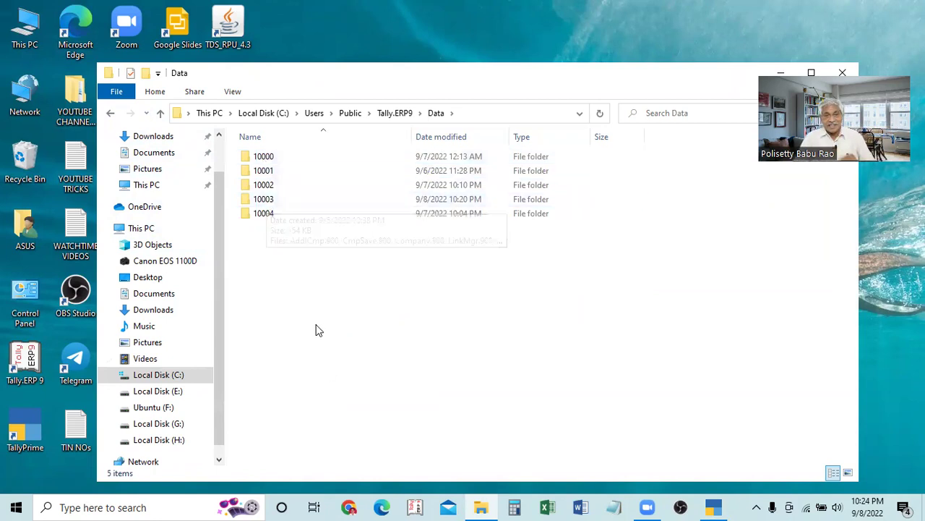
drag(233, 155, 606, 228)
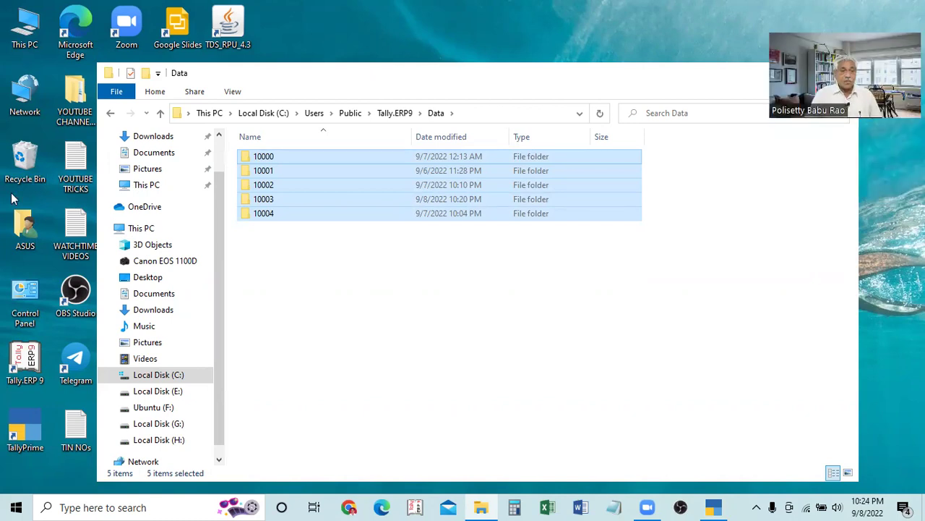
Show the desktop and open the folder E:\TallyPrime\Data in a new File Explorer window
key(super+d)
double_click(29, 42)
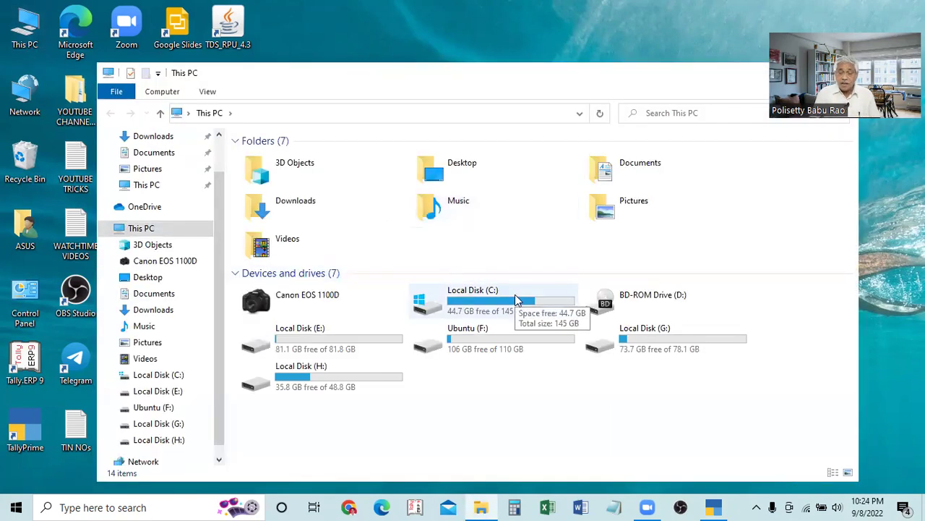
double_click(329, 345)
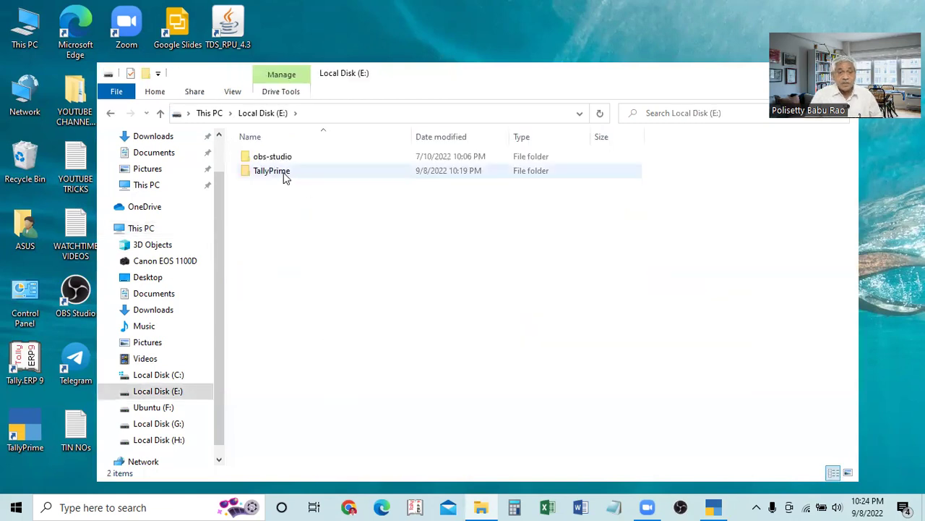
double_click(271, 170)
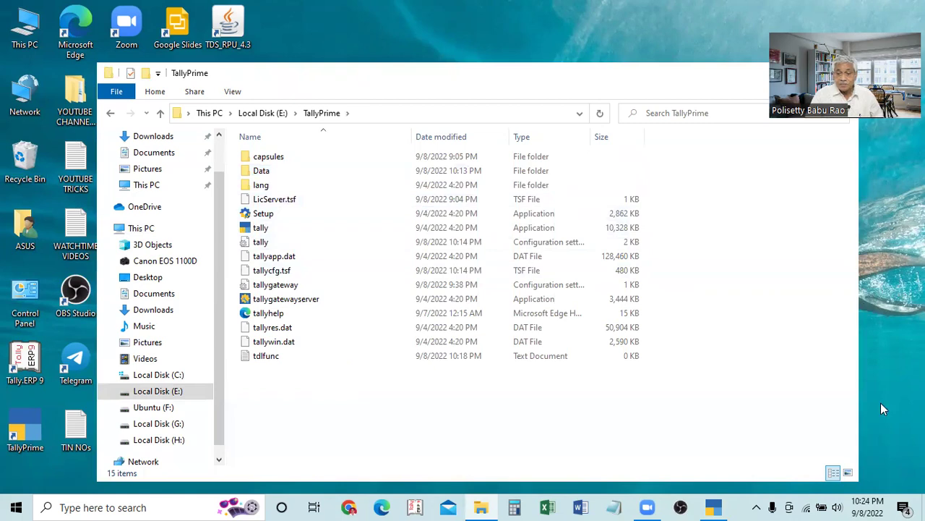
click(862, 460)
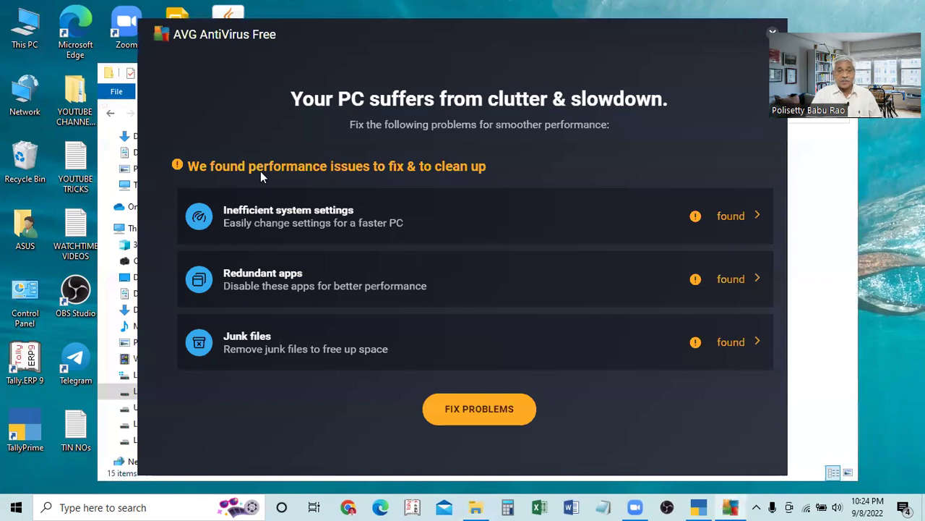
click(803, 256)
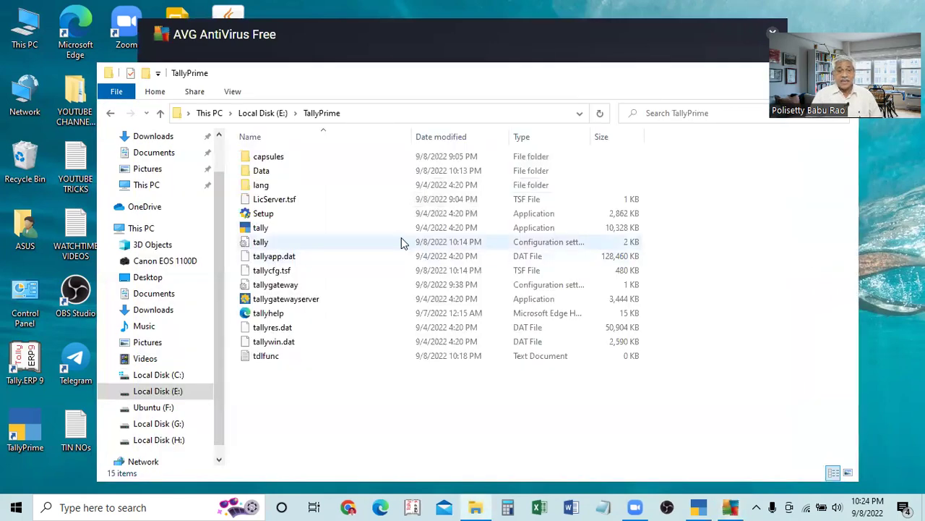
double_click(263, 172)
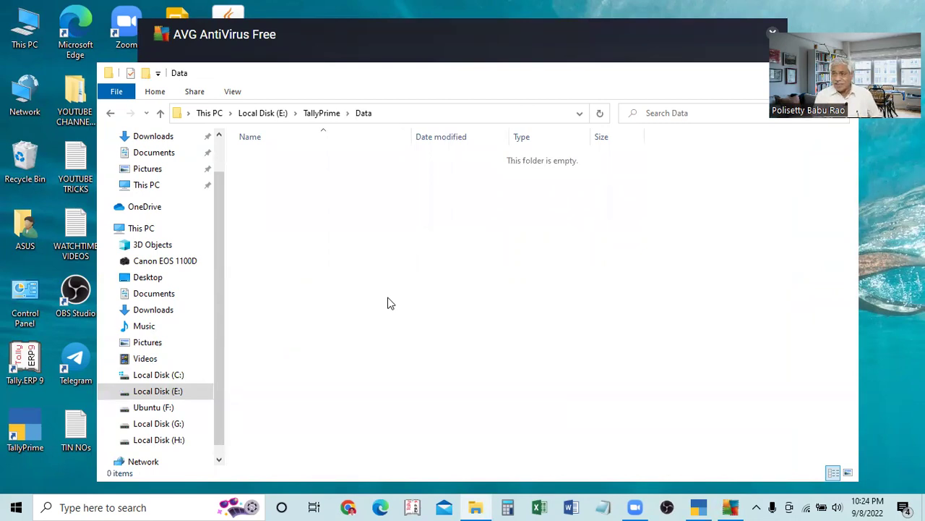
Paste the copied company folders 10000 to 10004 into E:\TallyPrime\Data and clear the selection
right_click(313, 203)
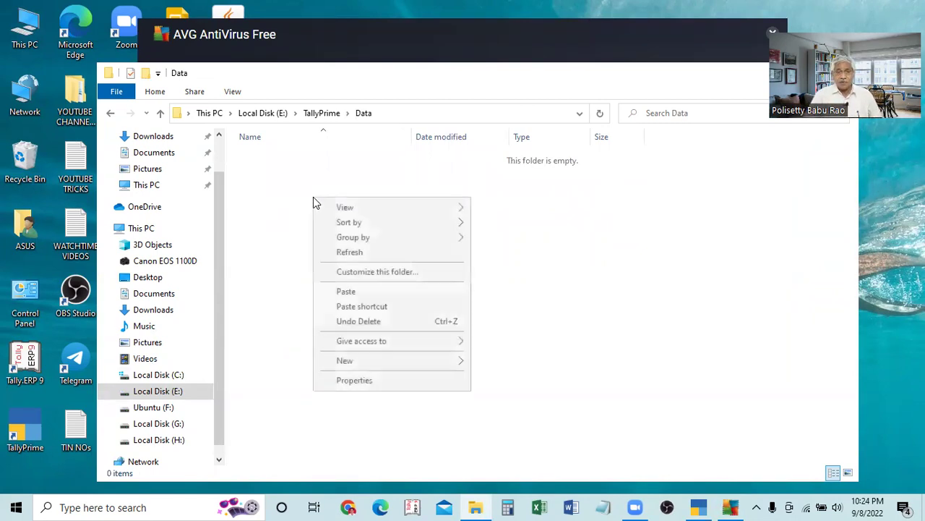
click(293, 203)
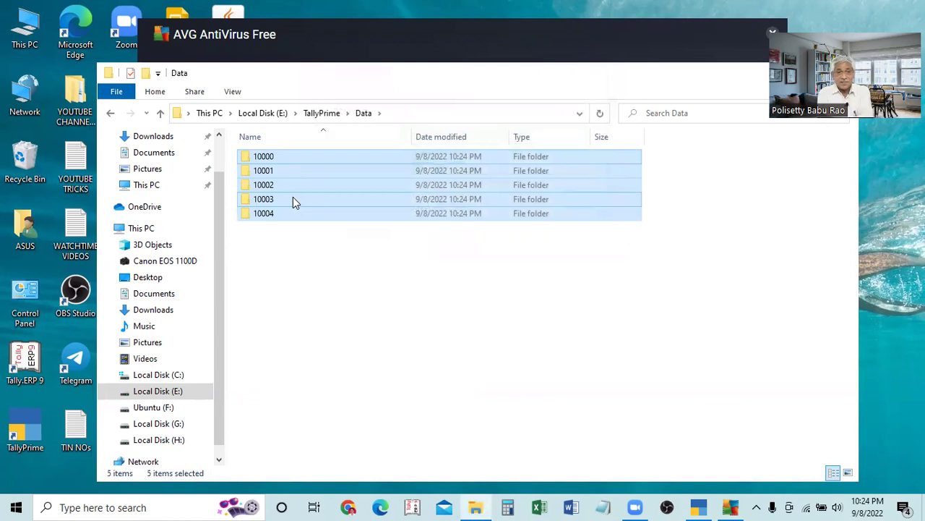
click(756, 250)
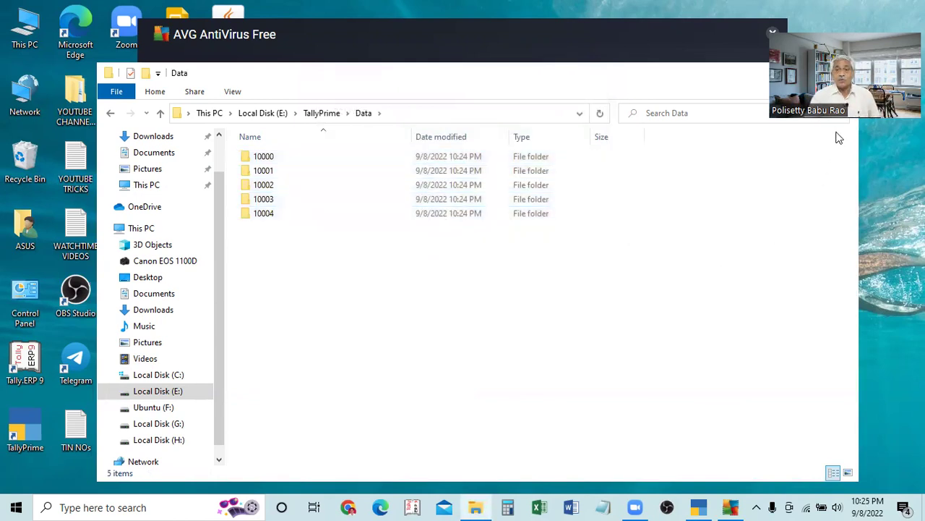
Minimize the File Explorer window and close the AVG AntiVirus Free pop-up
click(781, 72)
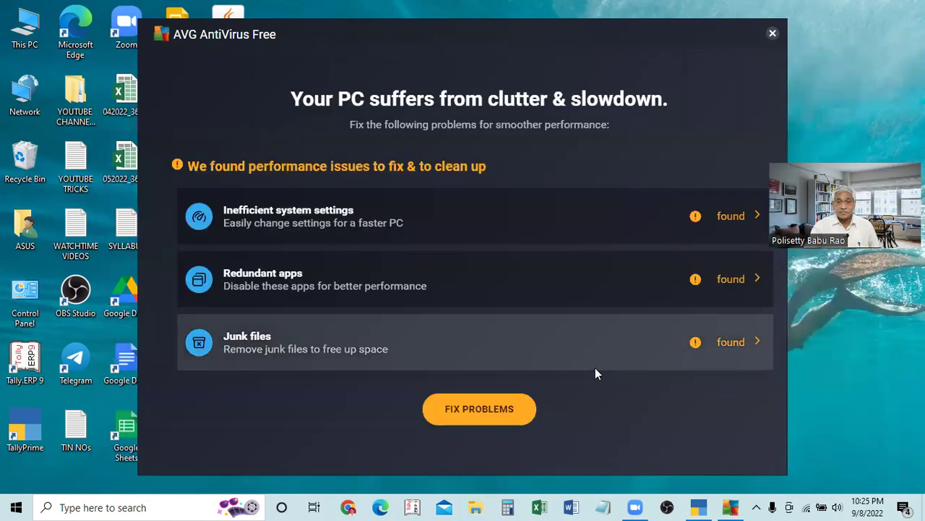
click(473, 406)
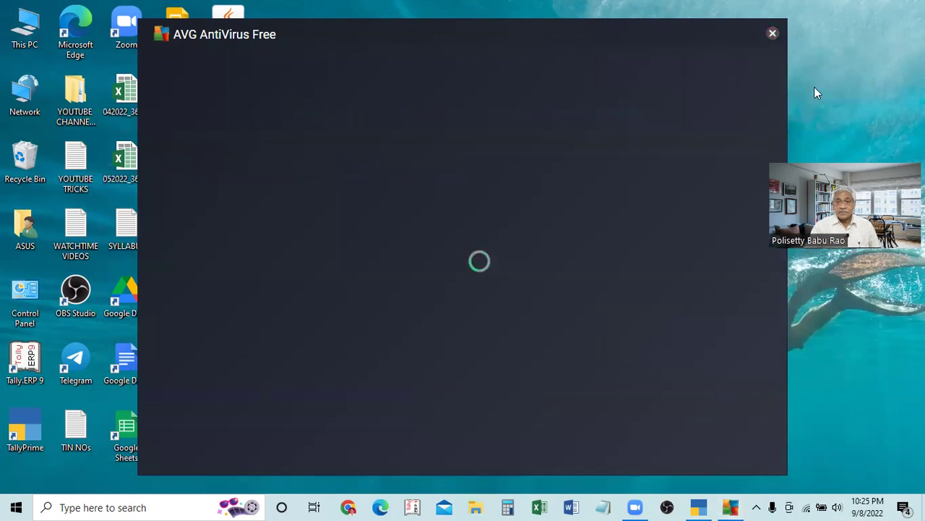
click(774, 35)
Switch to TallyPrime, check the E:\TallyPrime\Data company list and return to the Gateway of Tally
click(715, 506)
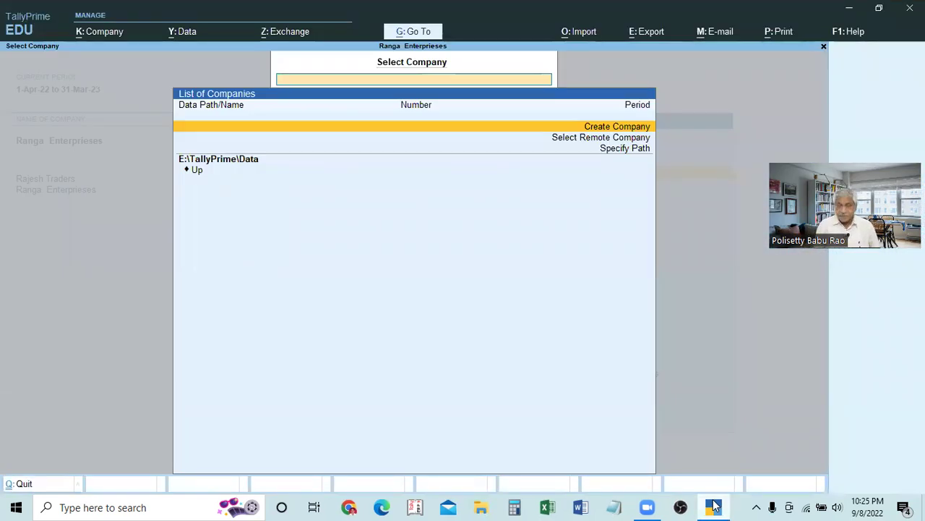
key(Down)
key(Down)
key(Up)
key(Up)
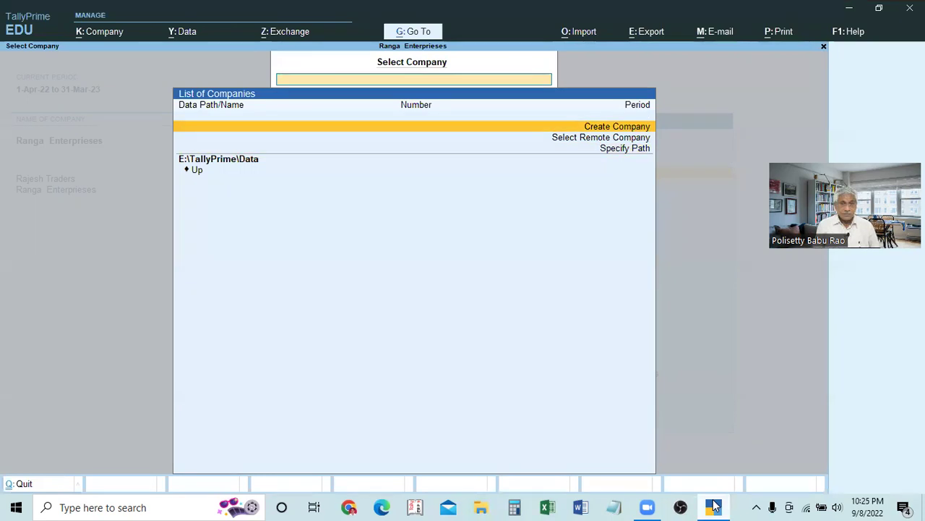
key(Escape)
key(Escape)
key(Escape)
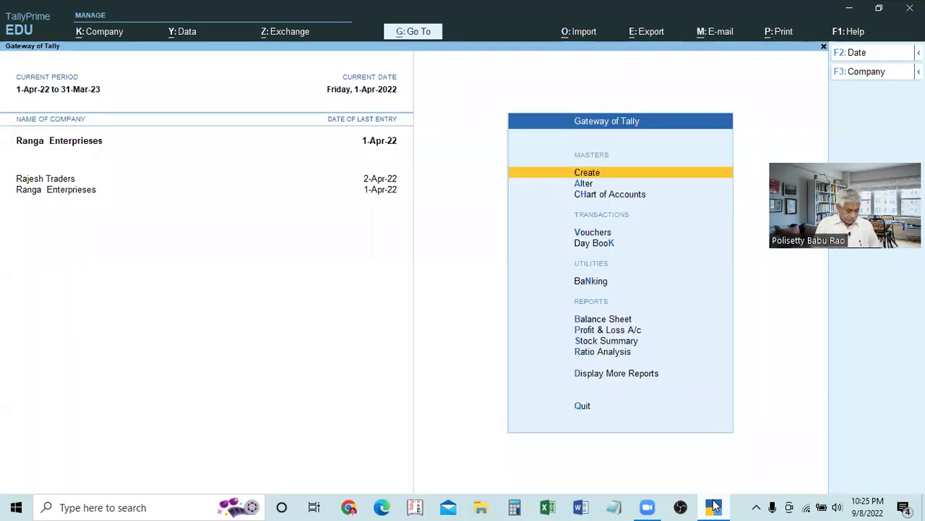
Point the company list to E:\TallyPrime\Data on drive E, try to open Rajesh Traders, and return to the Gateway of Tally
key(alt+F3)
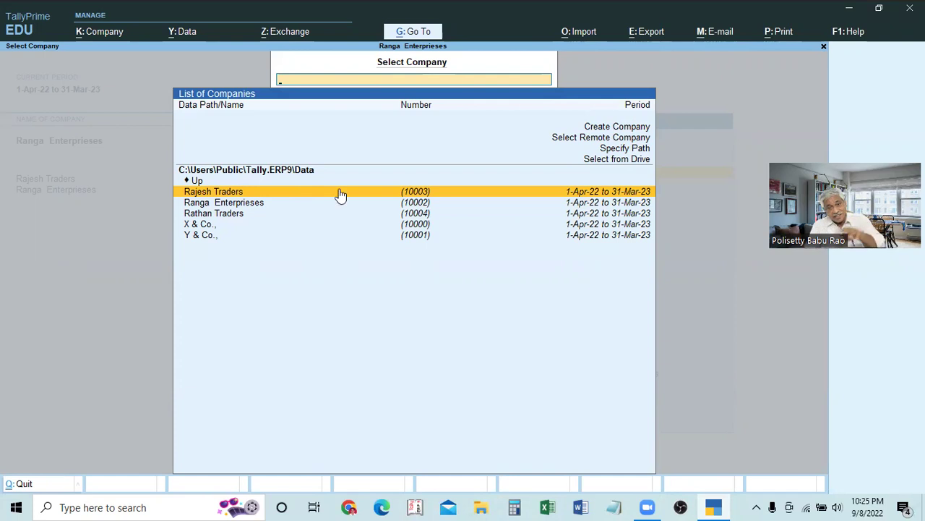
click(618, 159)
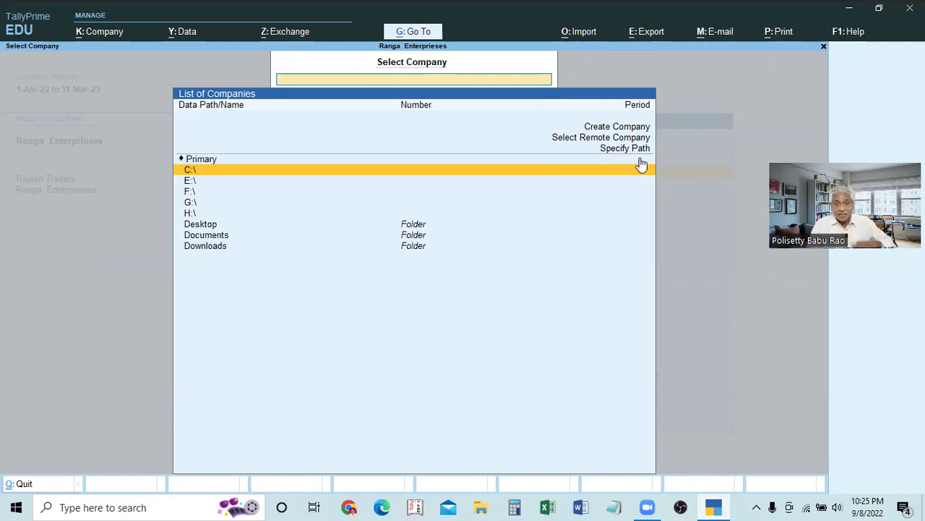
click(191, 181)
click(206, 181)
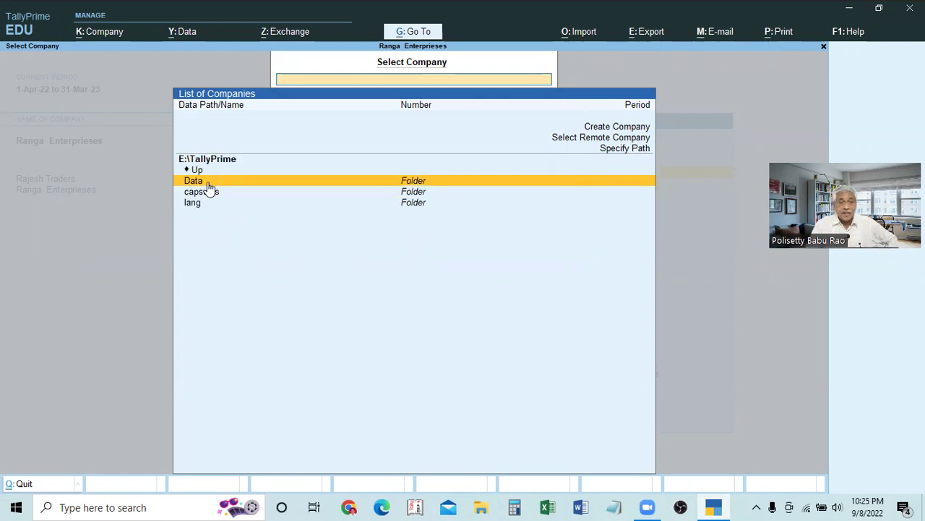
click(206, 182)
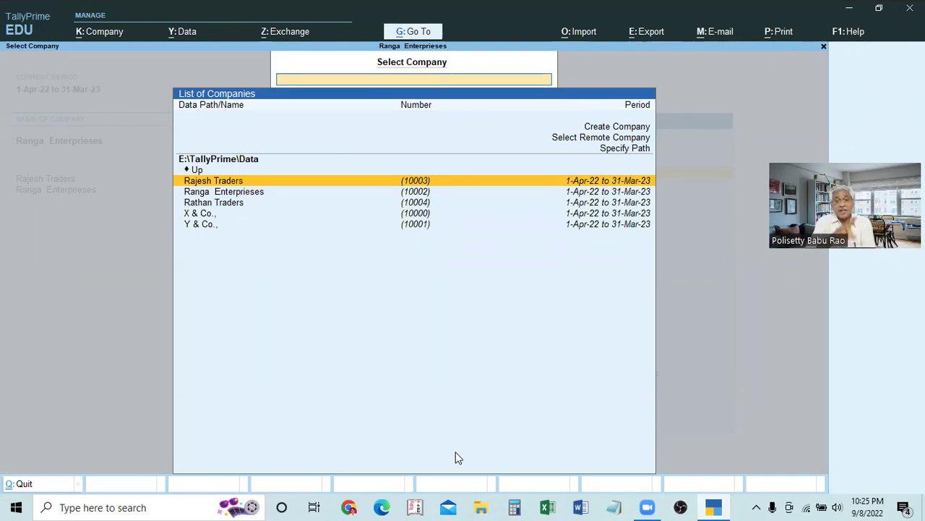
key(Return)
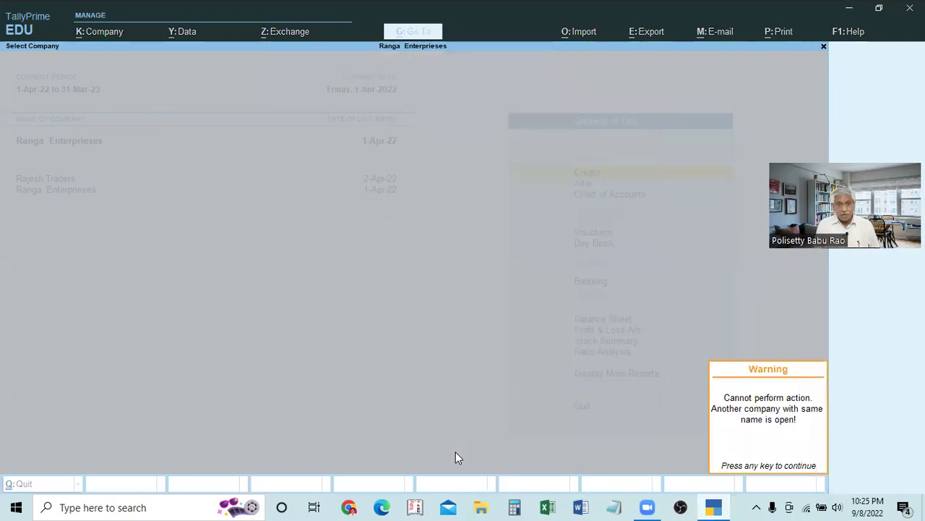
key(Return)
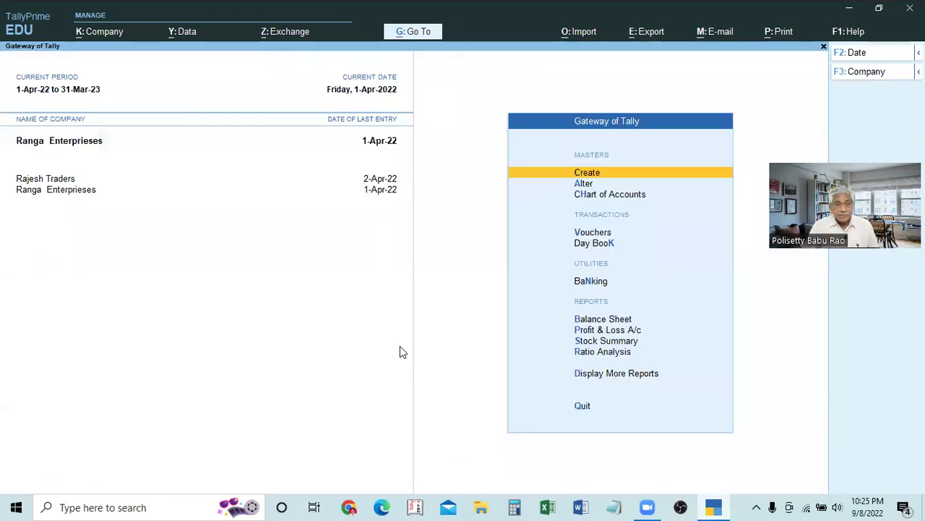
key(Escape)
key(n)
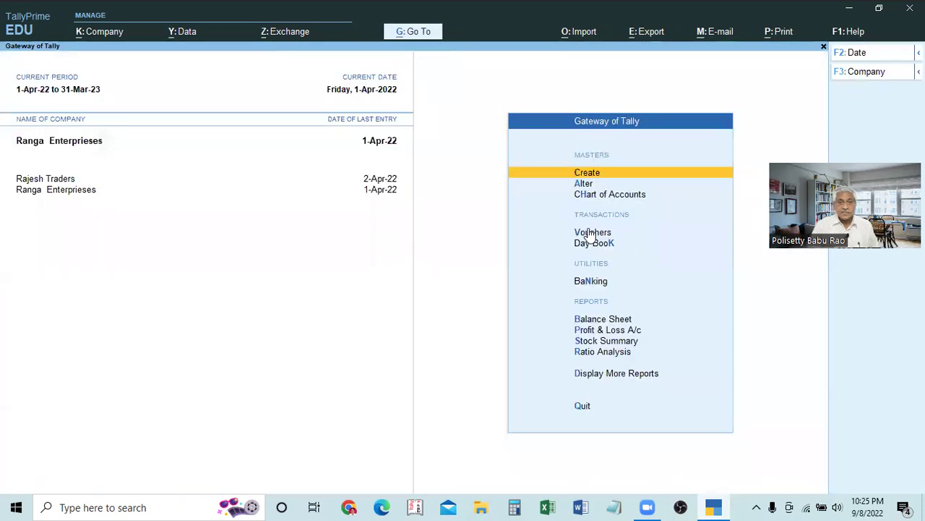
Open the company X & Co., from the E:\TallyPrime\Data list and stay in the program
key(alt)
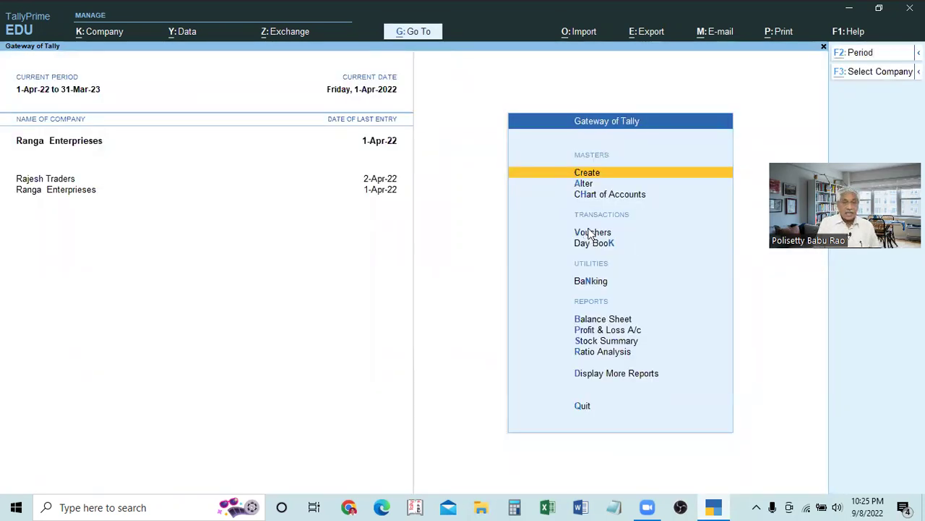
key(alt+F3)
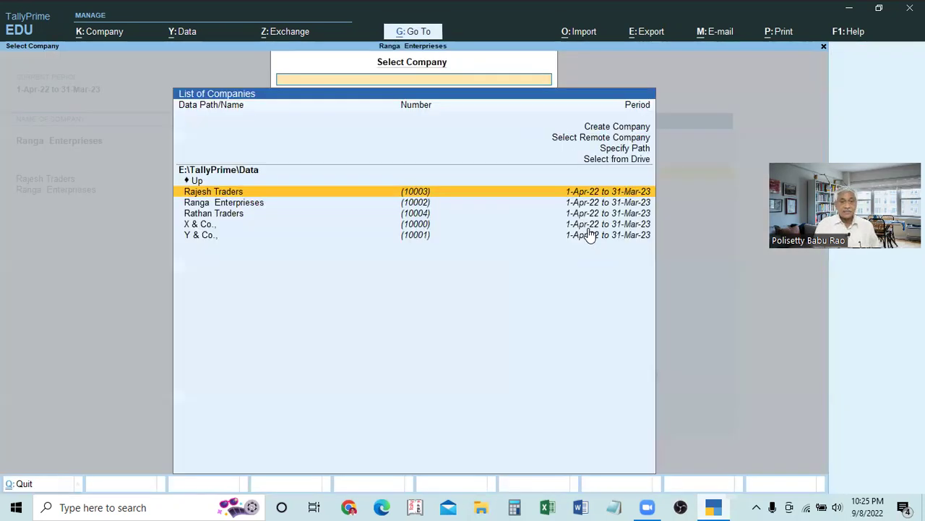
click(418, 229)
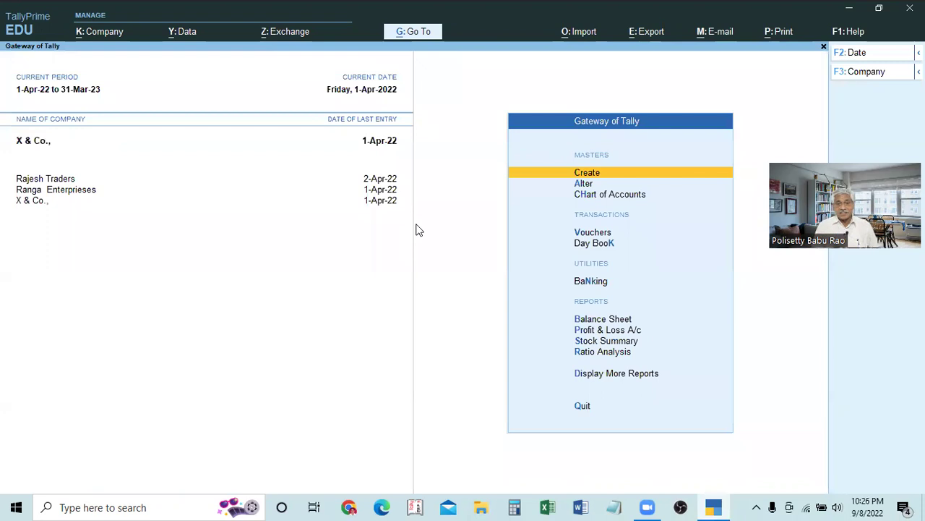
key(Escape)
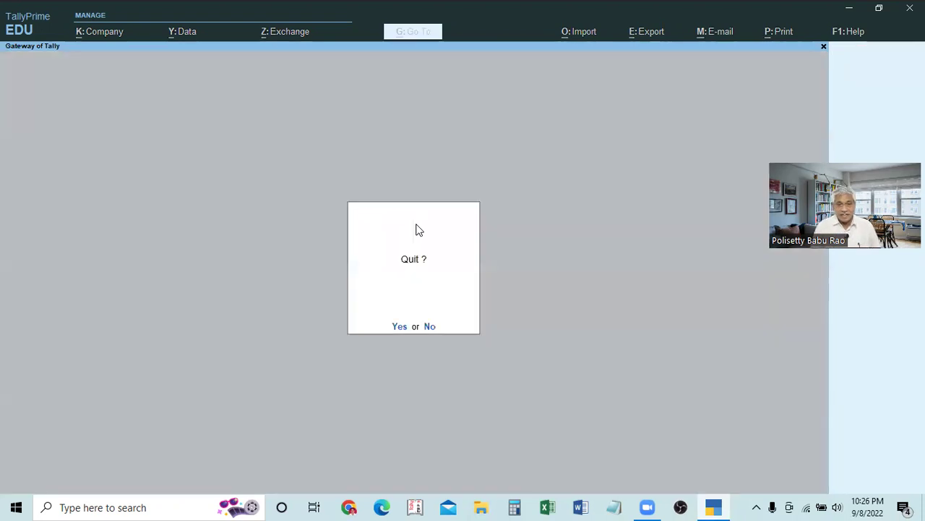
key(n)
Try again to open Rajesh Traders from the E:\TallyPrime\Data list and return to the Gateway of Tally
key(alt+F3)
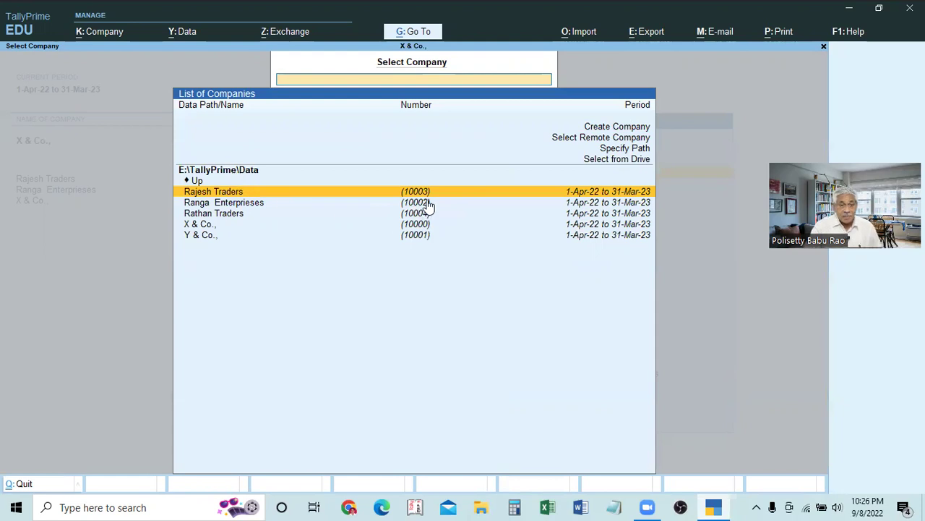
key(Return)
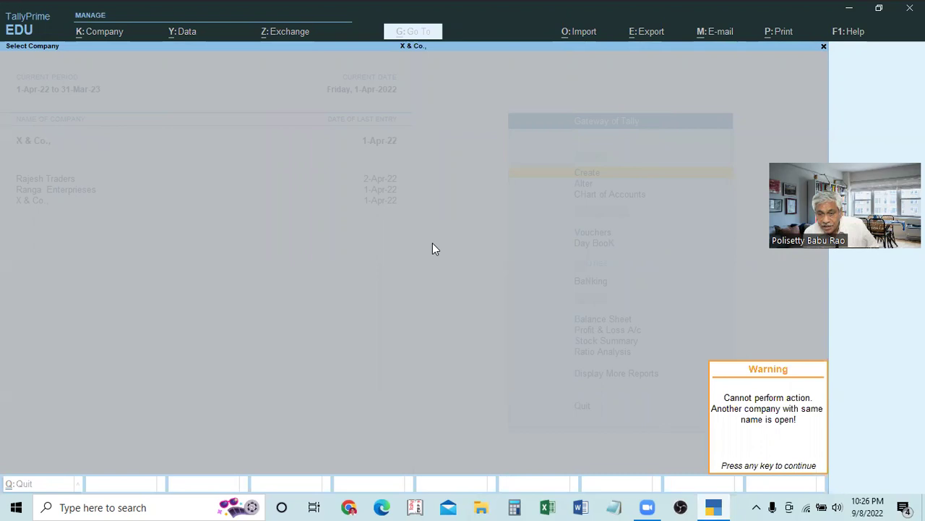
key(Return)
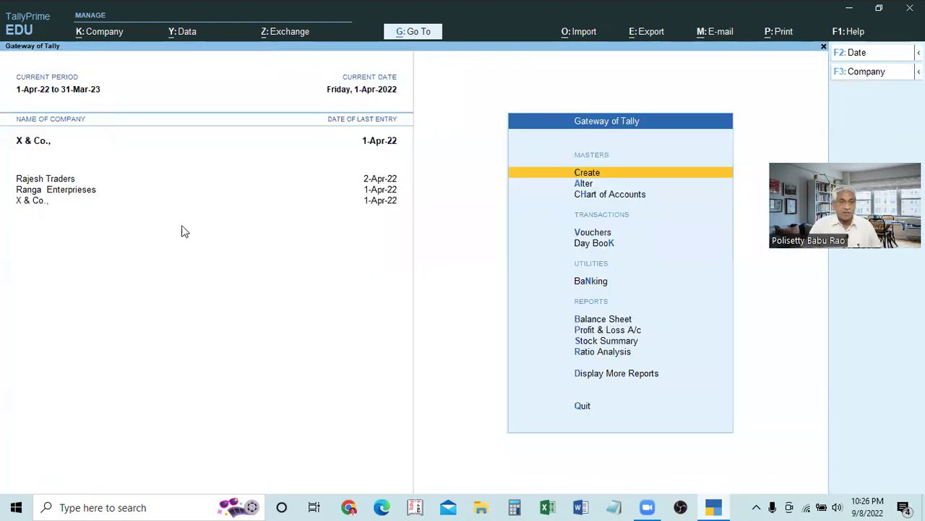
key(Escape)
key(Escape)
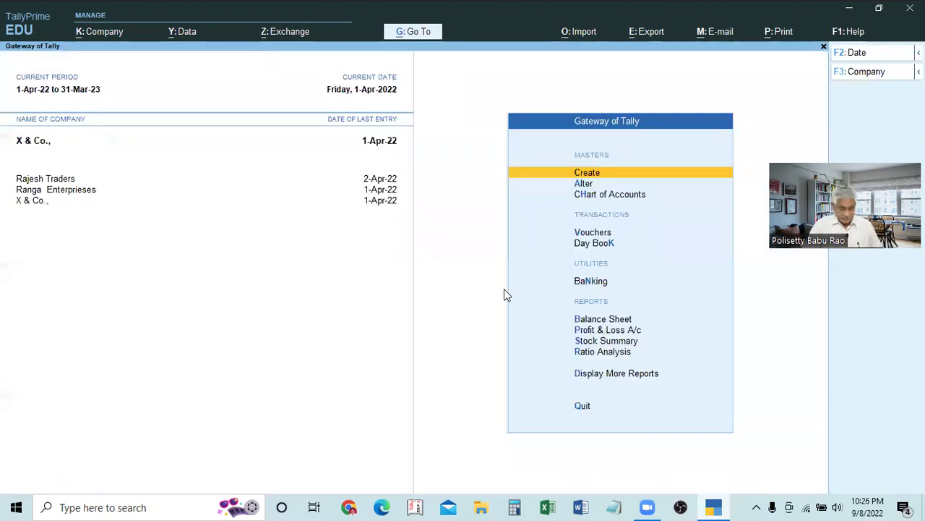
Open the company Rathan Traders from the E:\TallyPrime\Data list and stay in the program
key(alt+F3)
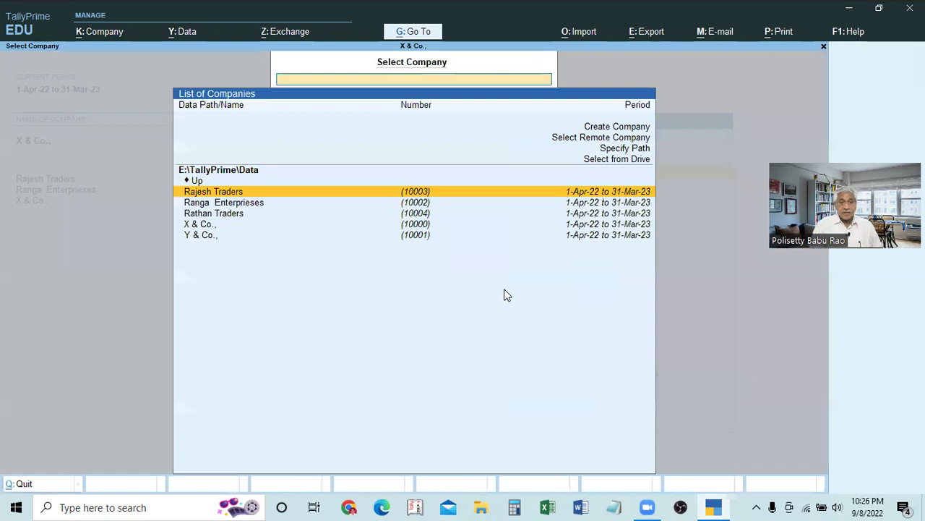
click(219, 215)
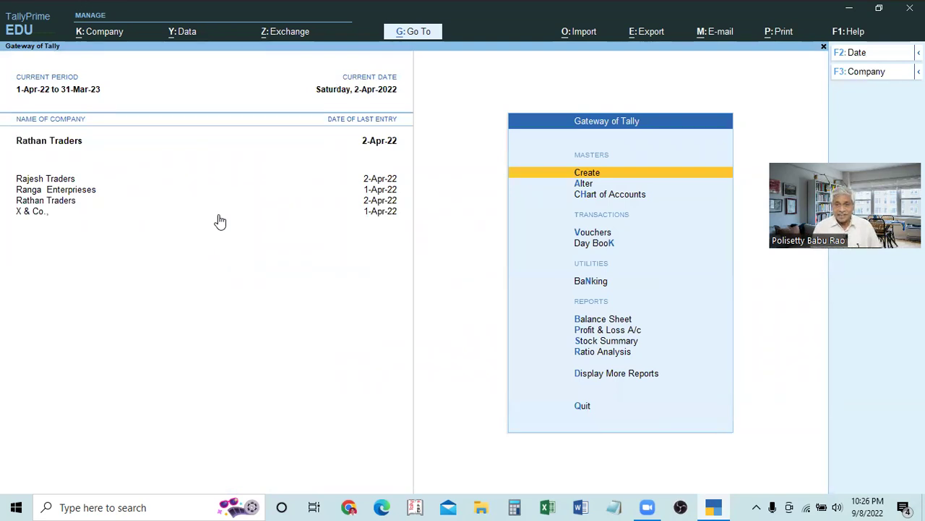
key(Escape)
key(n)
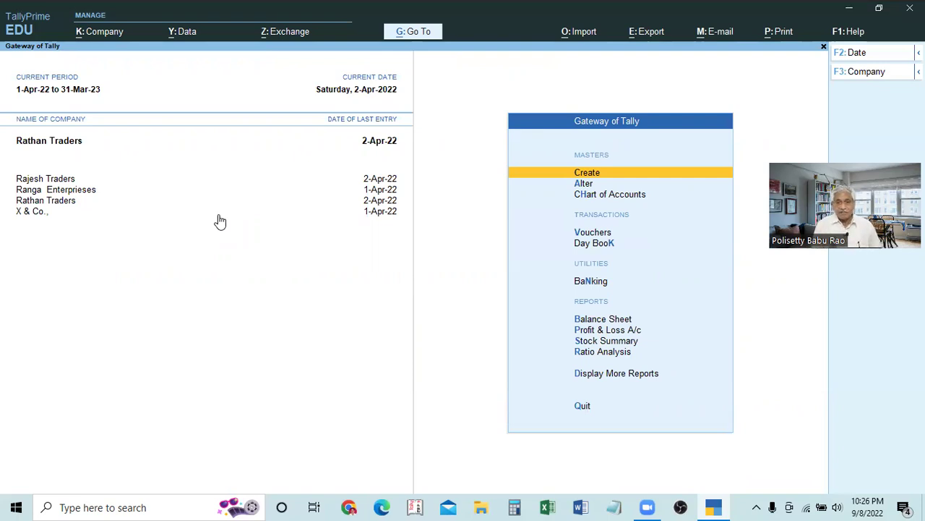
Quit TallyPrime, start it again and continue in Educational Mode
key(Escape)
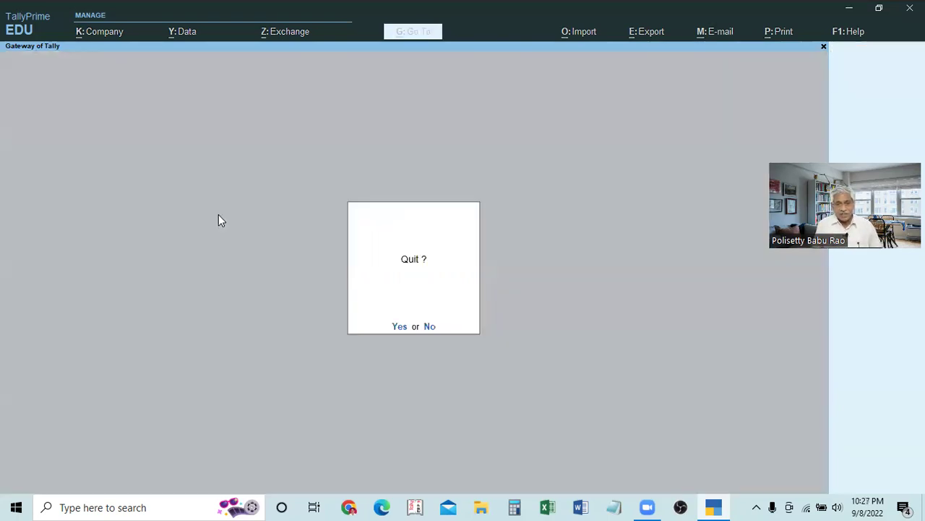
key(y)
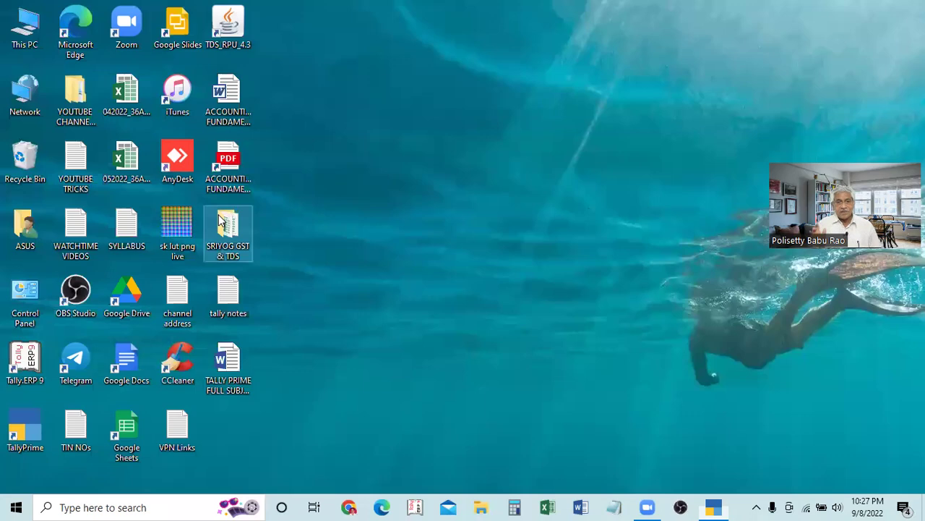
click(718, 507)
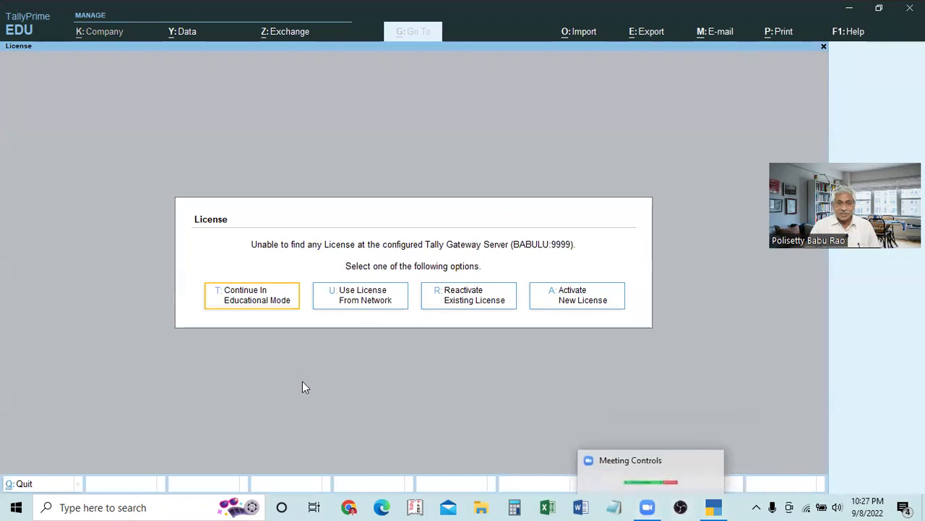
click(265, 294)
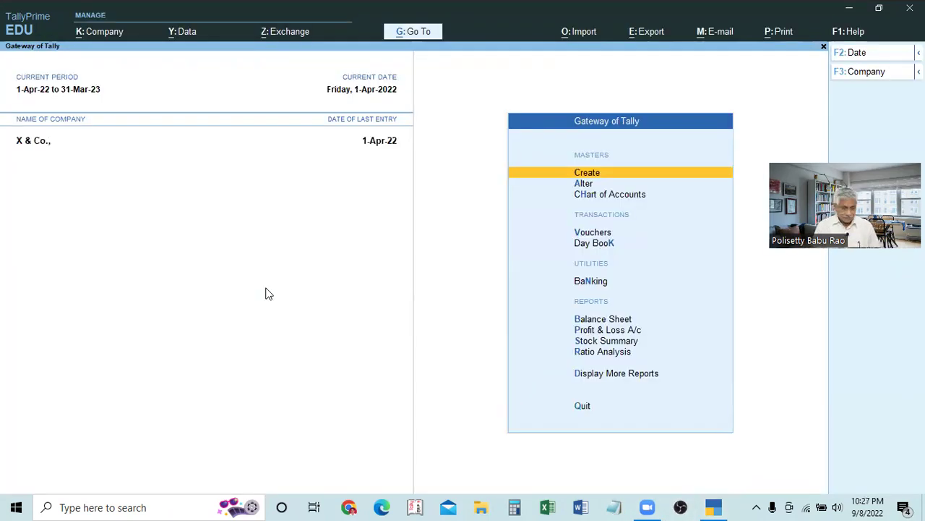
Open the company Y & Co., from the E:\TallyPrime\Data company list and return to the Gateway of Tally
key(F3)
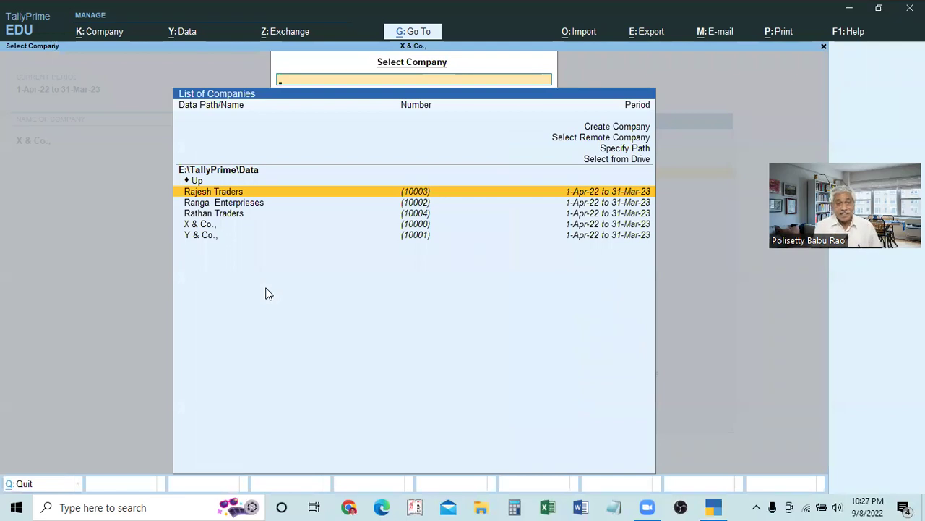
key(Escape)
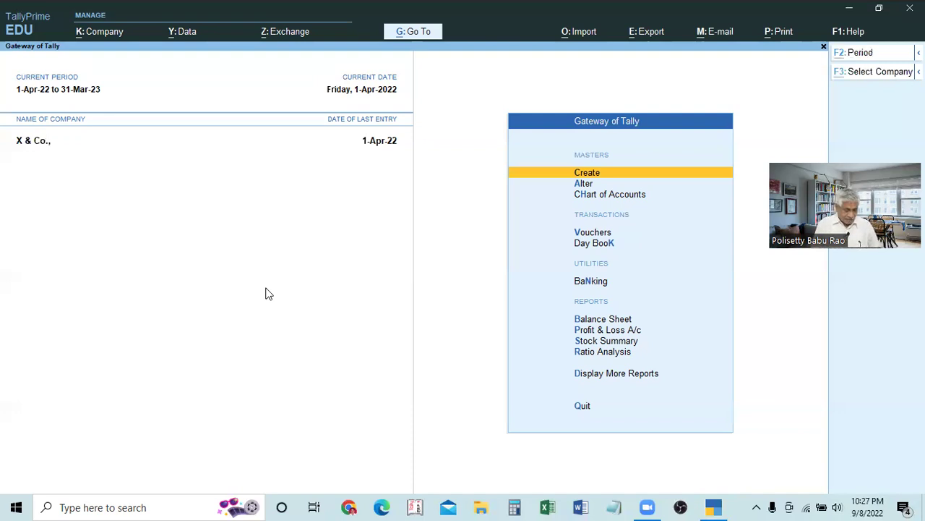
key(alt+F3)
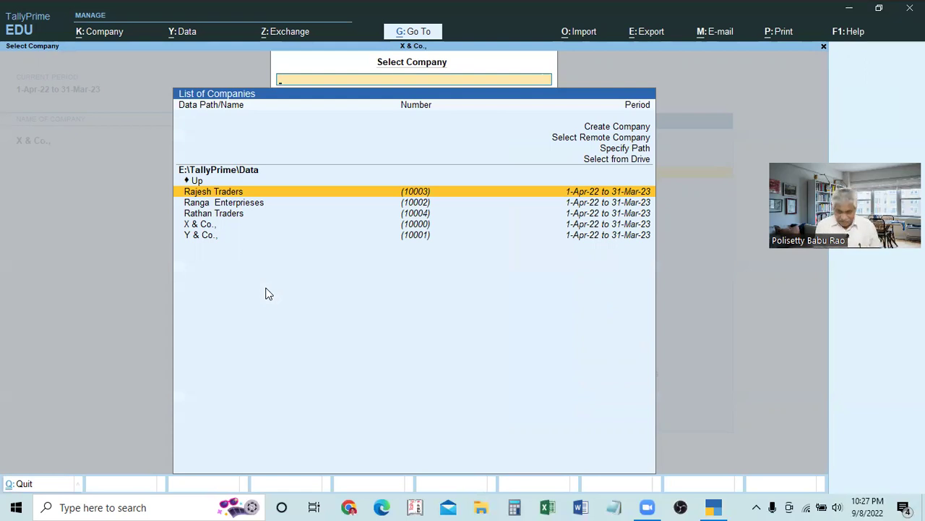
key(Down)
key(Down)
key(Down)
key(Down)
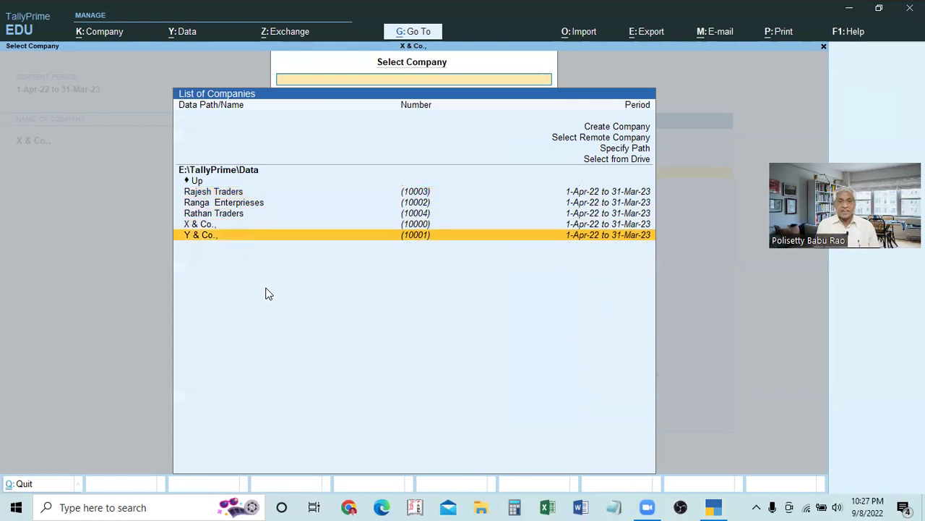
key(Return)
key(Escape)
key(Escape)
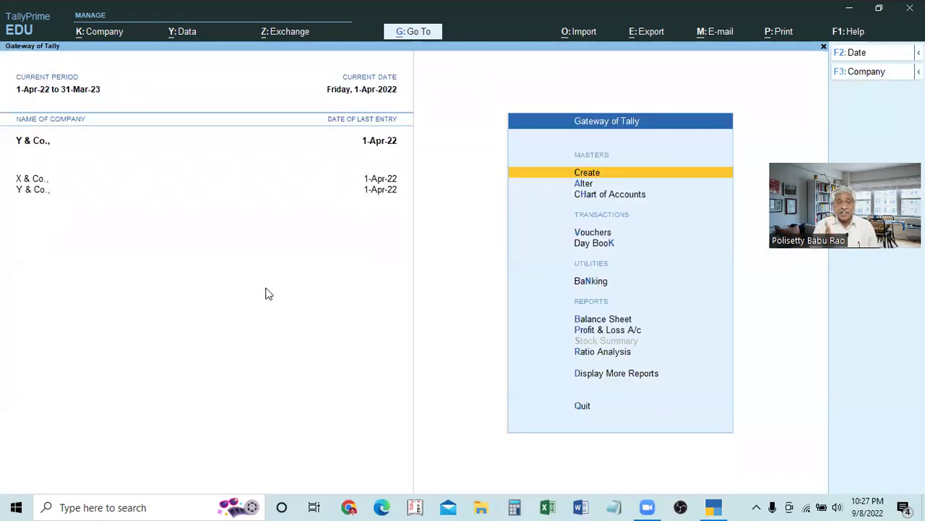
Examine the companies listed under E:\TallyPrime\Data and return to the Gateway of Tally
key(F3)
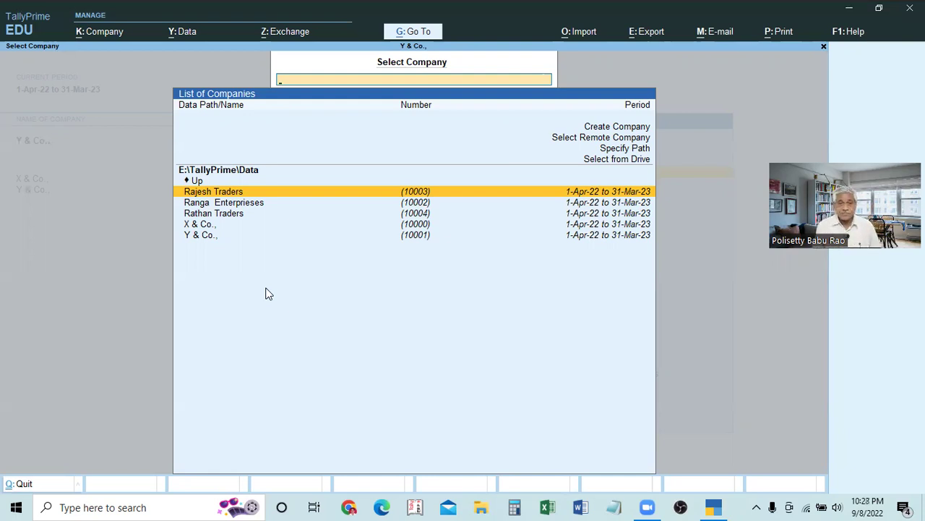
key(Escape)
key(Escape)
key(n)
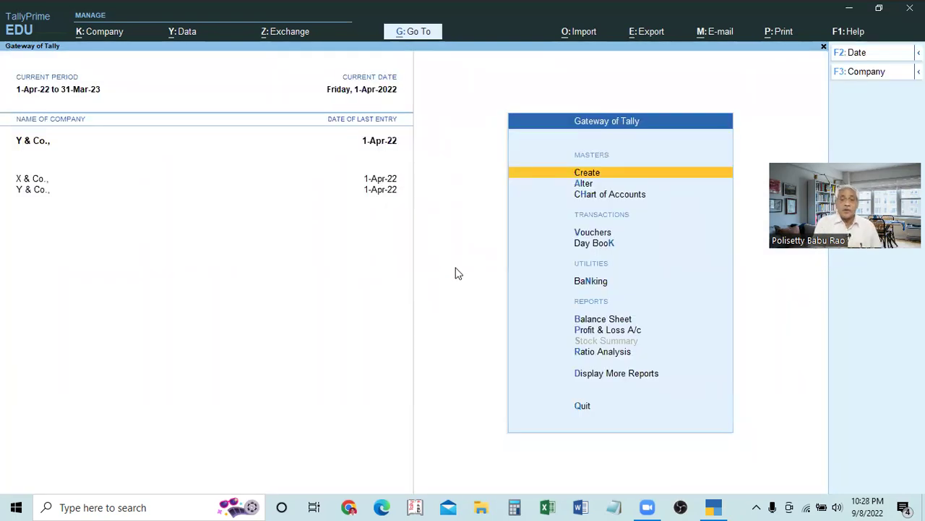
key(Escape)
key(n)
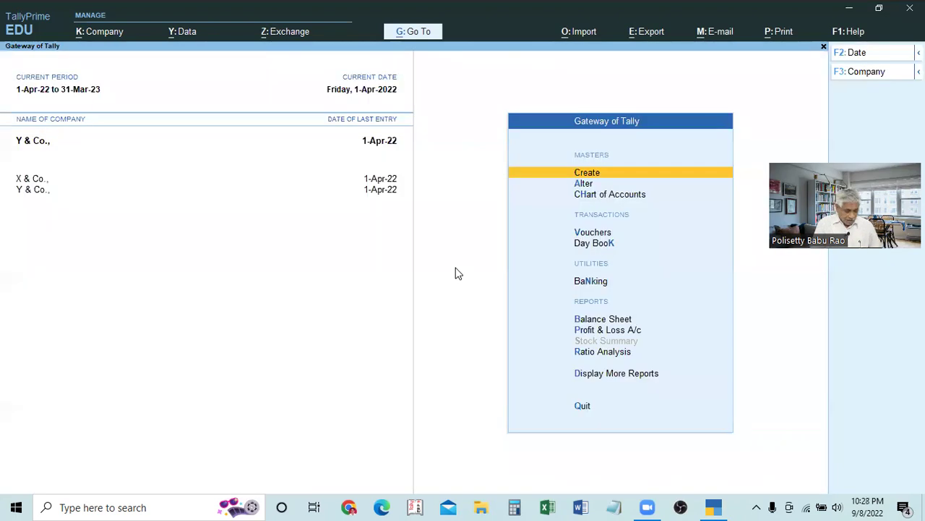
key(alt+F3)
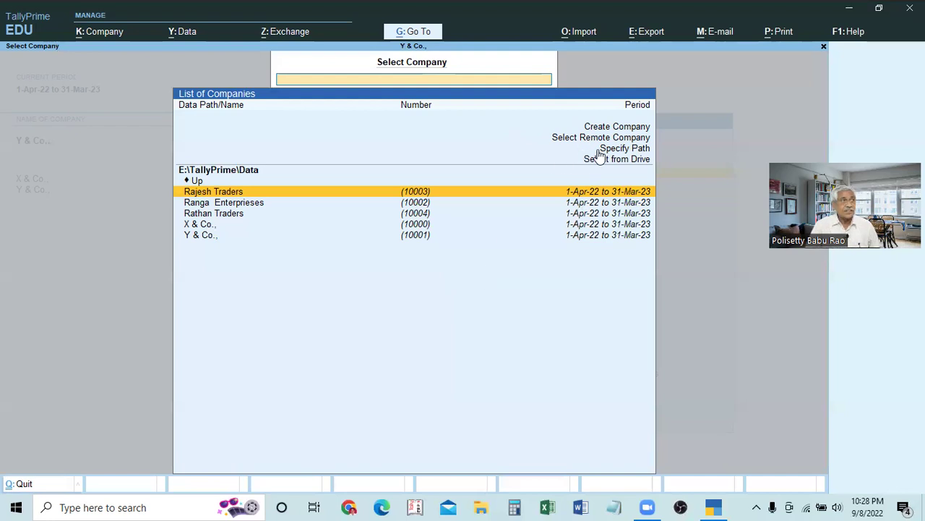
click(619, 127)
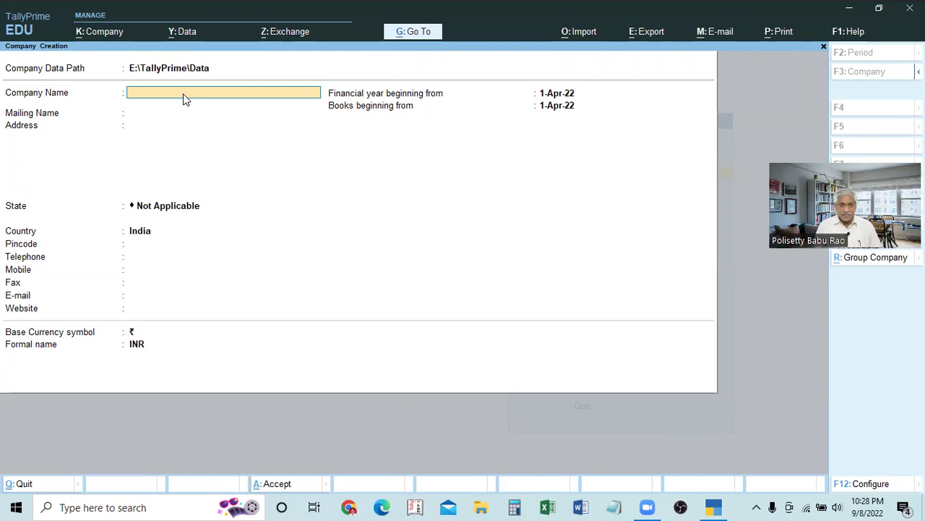
key(Escape)
key(y)
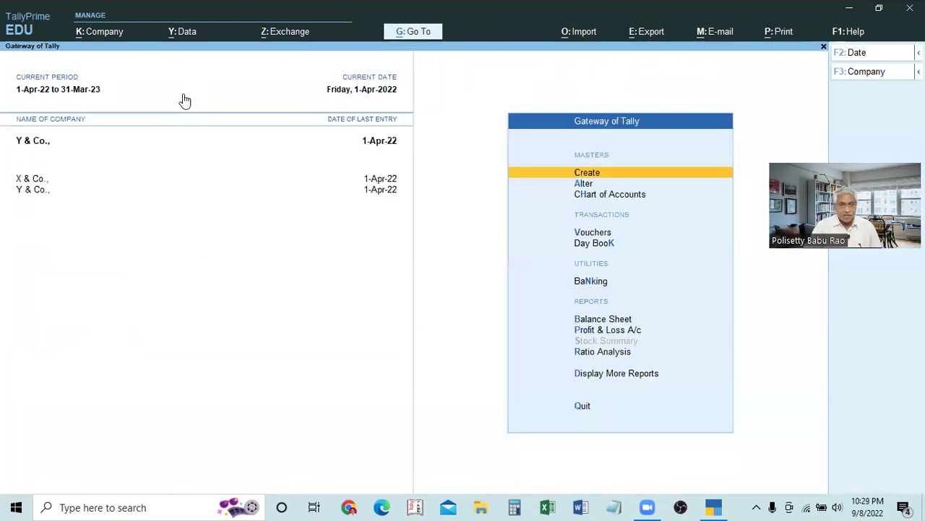
Start creating a company in E:\TallyPrime\Data and enter Venkateswarea Enterprises as the company name
key(alt+F3)
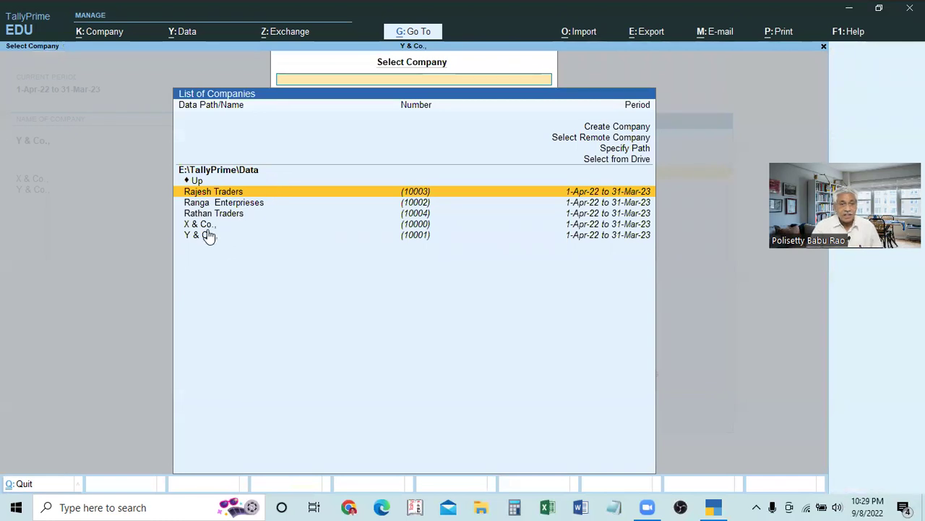
click(604, 135)
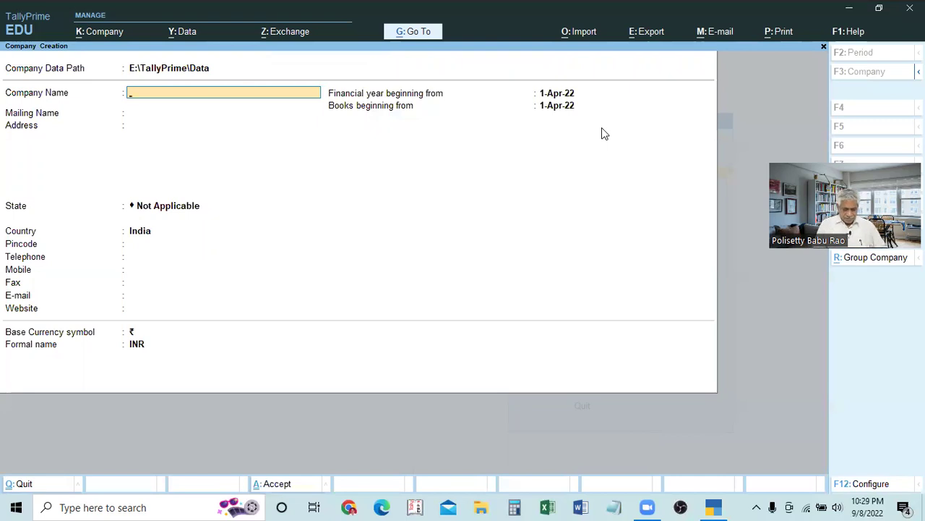
text(Ve)
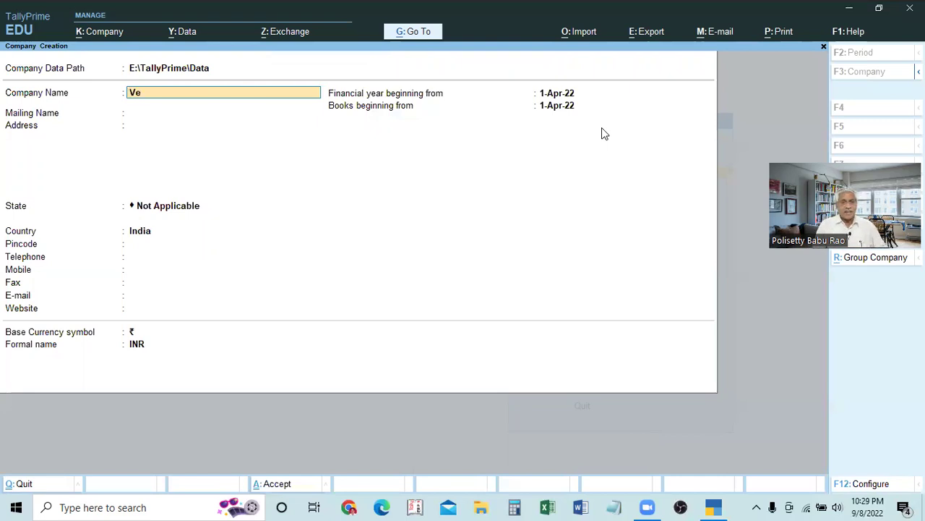
text(nkate)
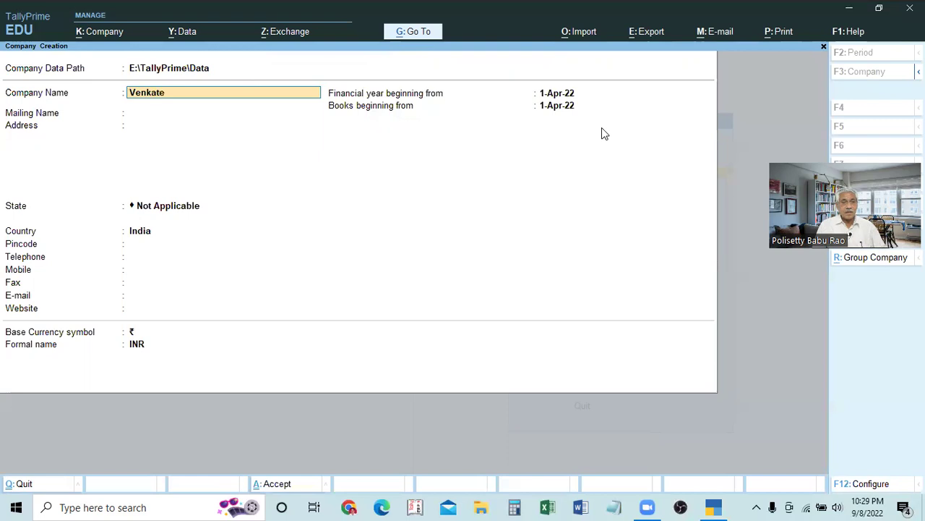
text(swarea Enterprises)
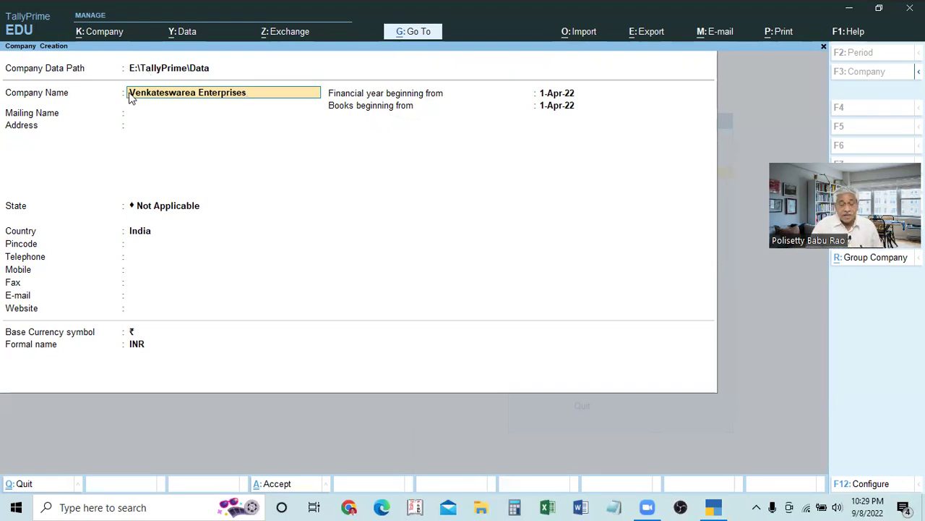
Correct the spelling of the company name to Venkateswara Enterprises and carry it over to the mailing name
click(275, 93)
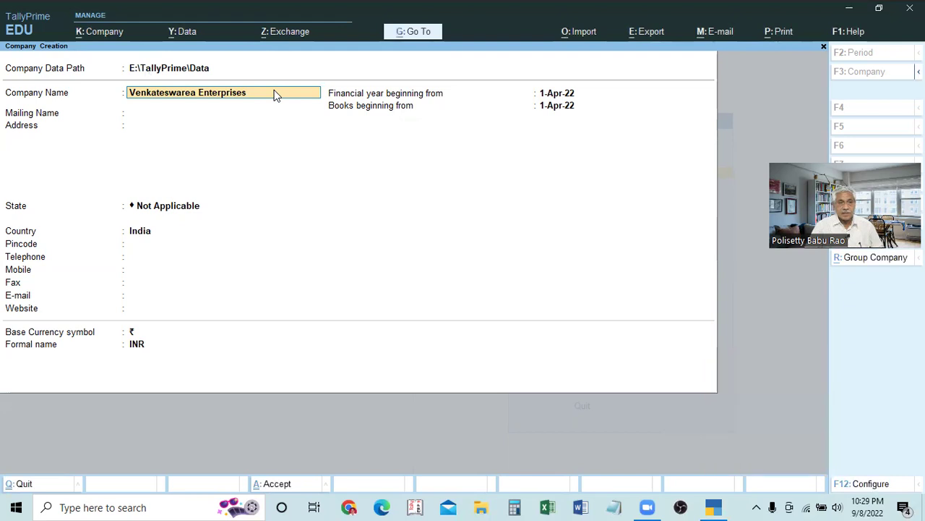
key(BackSpace)
key(BackSpace)
key(BackSpace)
key(BackSpace)
key(BackSpace)
key(BackSpace)
key(BackSpace)
key(BackSpace)
key(BackSpace)
key(BackSpace)
key(BackSpace)
key(BackSpace)
key(BackSpace)
key(BackSpace)
key(BackSpace)
key(BackSpace)
key(BackSpace)
key(BackSpace)
key(BackSpace)
key(BackSpace)
key(BackSpace)
key(BackSpace)
key(BackSpace)
key(BackSpace)
key(BackSpace)
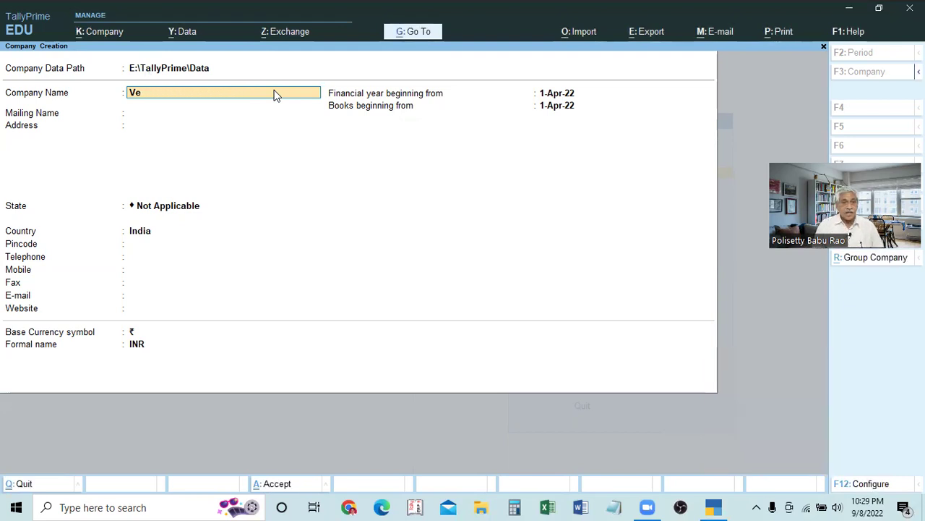
text(V)
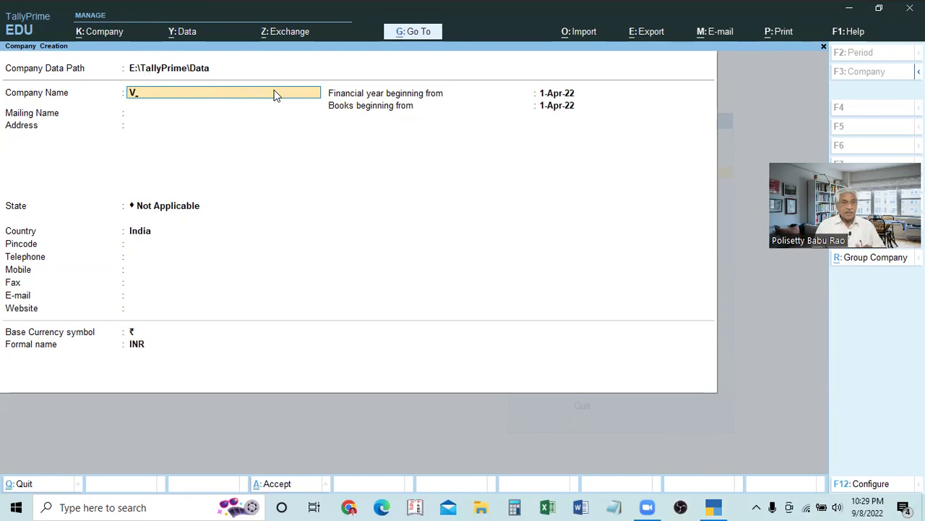
text(enkatesware)
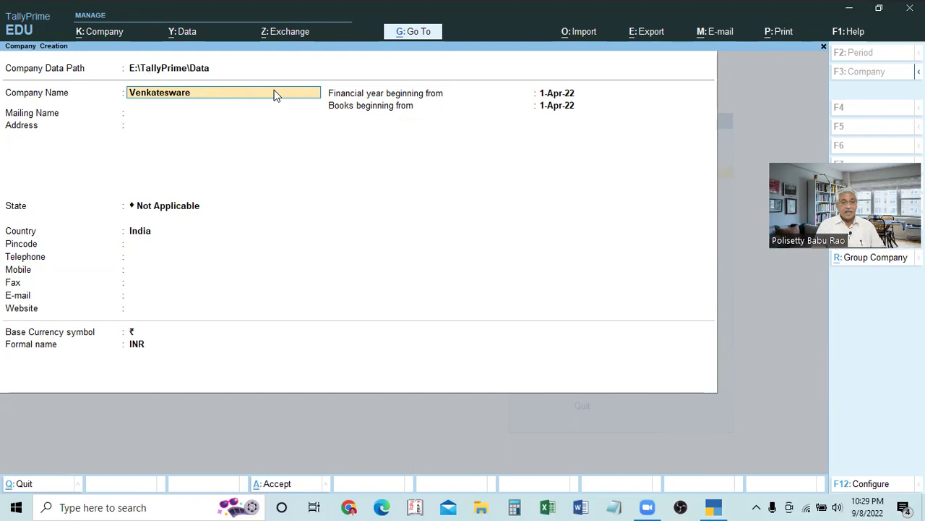
key(BackSpace)
text(a Enterprises)
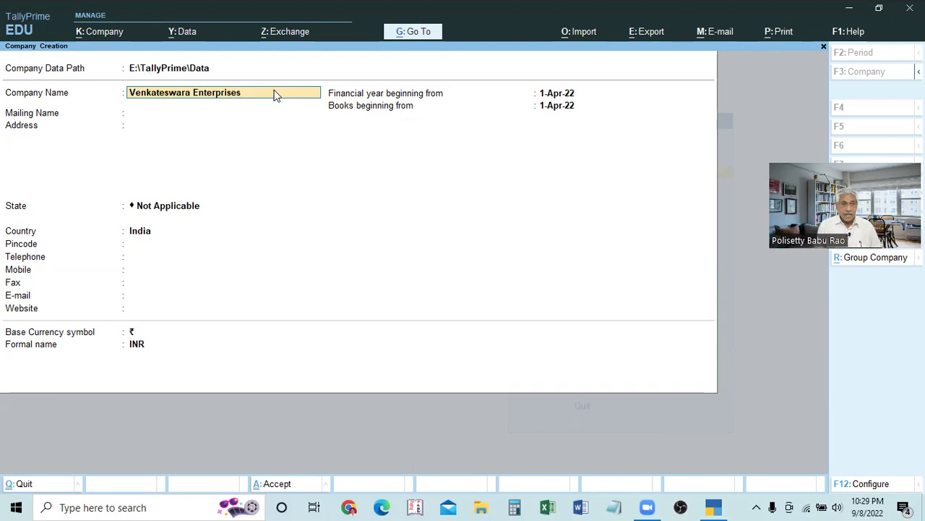
key(Return)
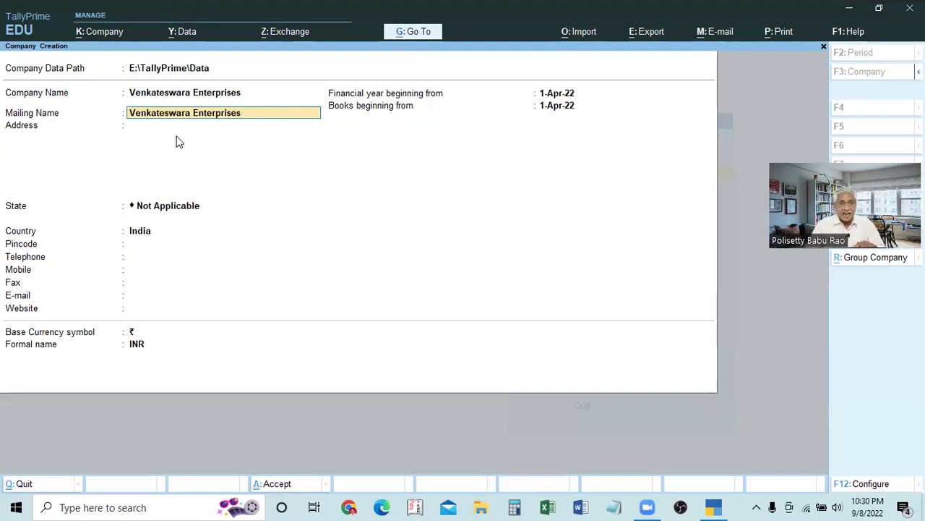
Append the branch suffix (Koti) to the company name Venkateswara Enterprises
click(253, 98)
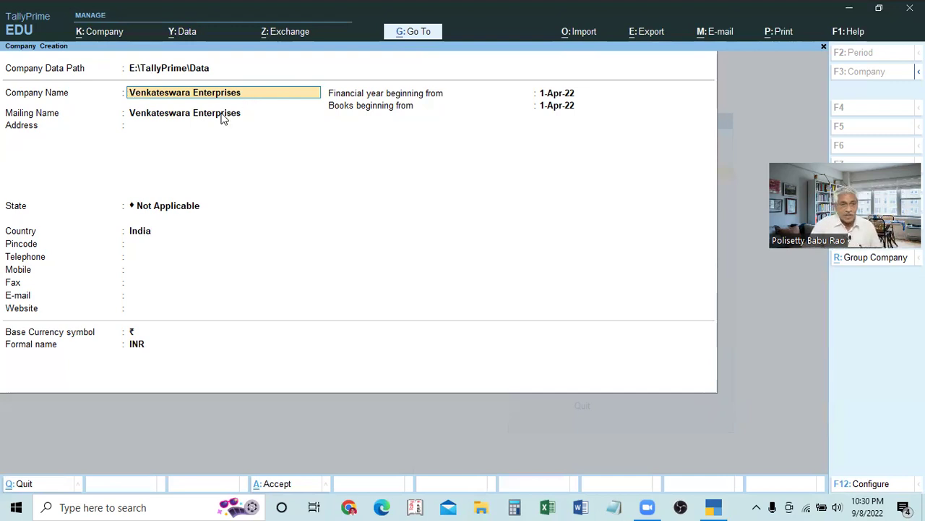
click(258, 96)
text((Kot)
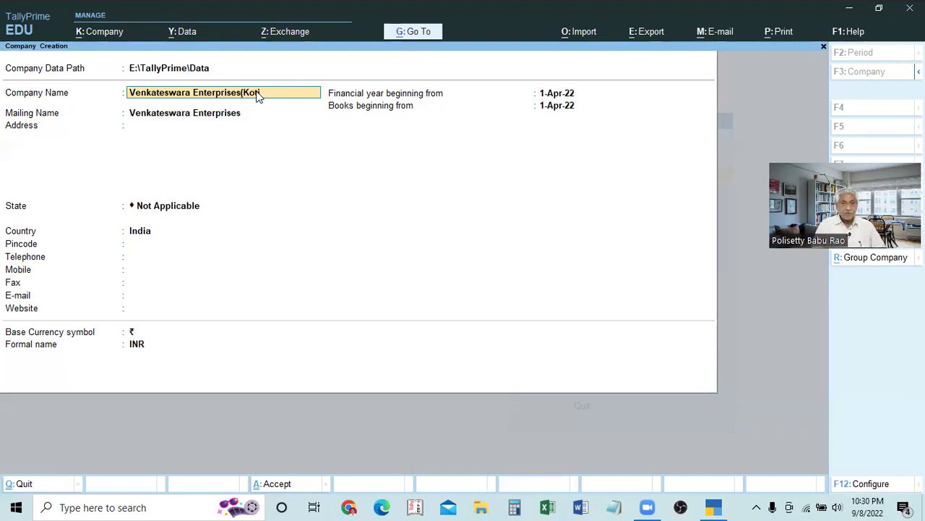
text(i))
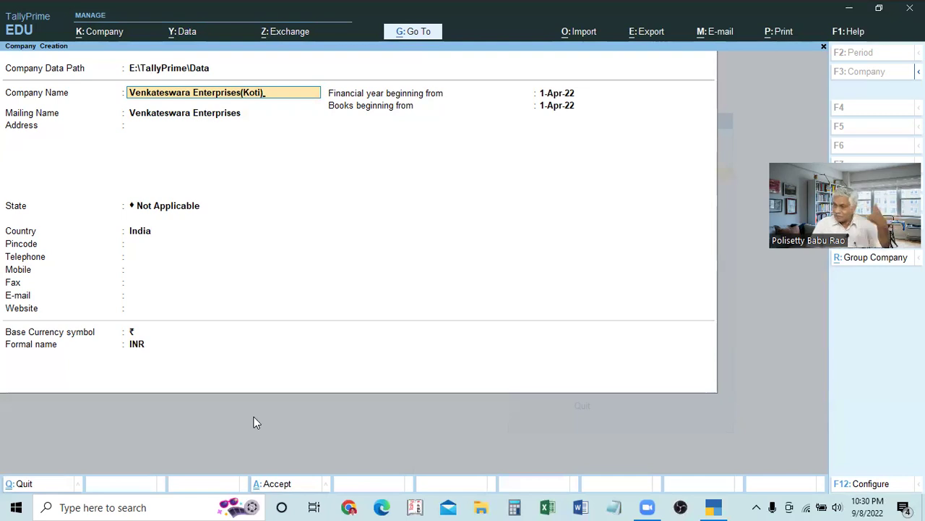
Replace the branch suffix in the company name with the financial year, giving Venkateswara Enterprises(22-23)
key(BackSpace)
key(BackSpace)
key(BackSpace)
key(BackSpace)
key(BackSpace)
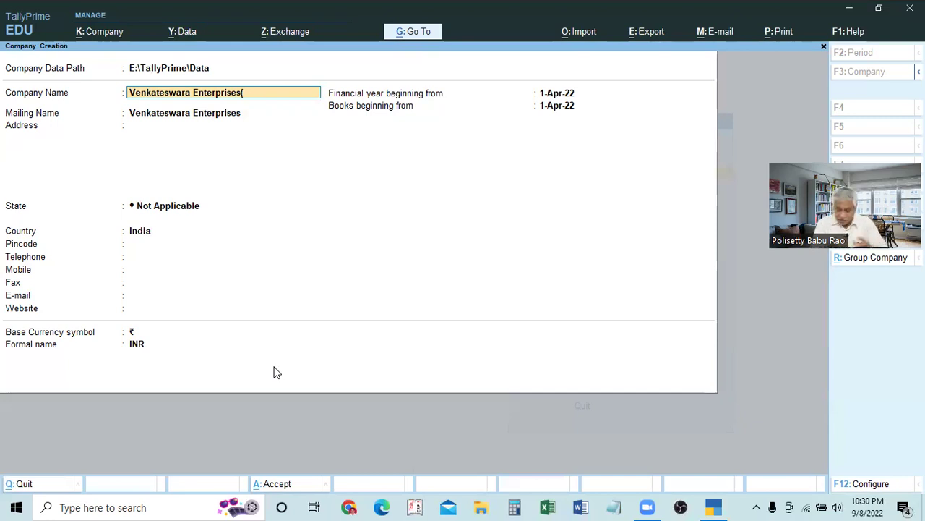
text(22-23)
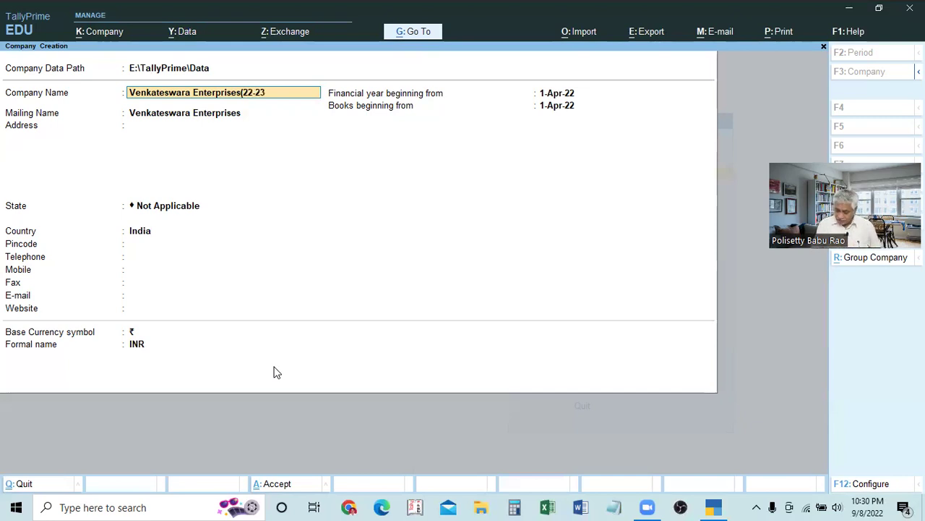
text())
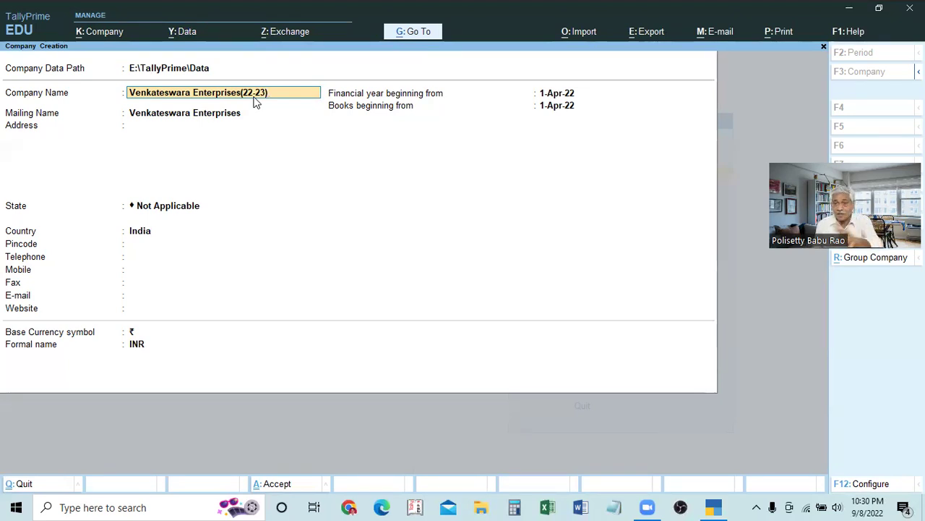
key(Return)
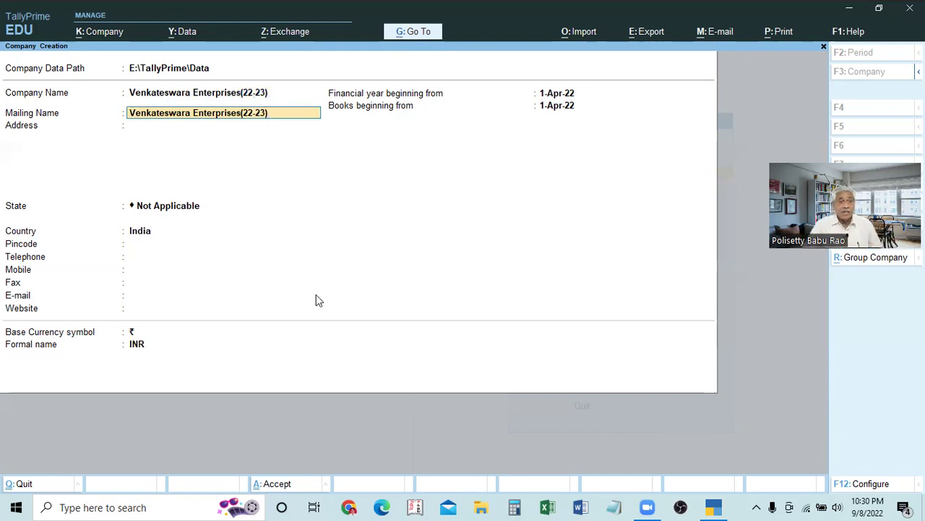
Remove the year suffix from the mailing name so that it reads Venkateswara Enterprises
key(BackSpace)
key(BackSpace)
key(BackSpace)
key(BackSpace)
key(BackSpace)
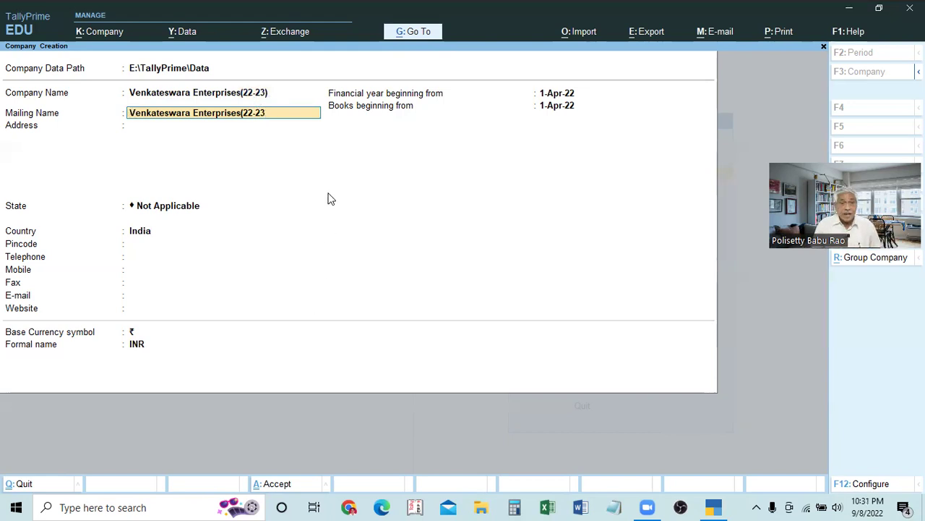
key(BackSpace)
key(BackSpace)
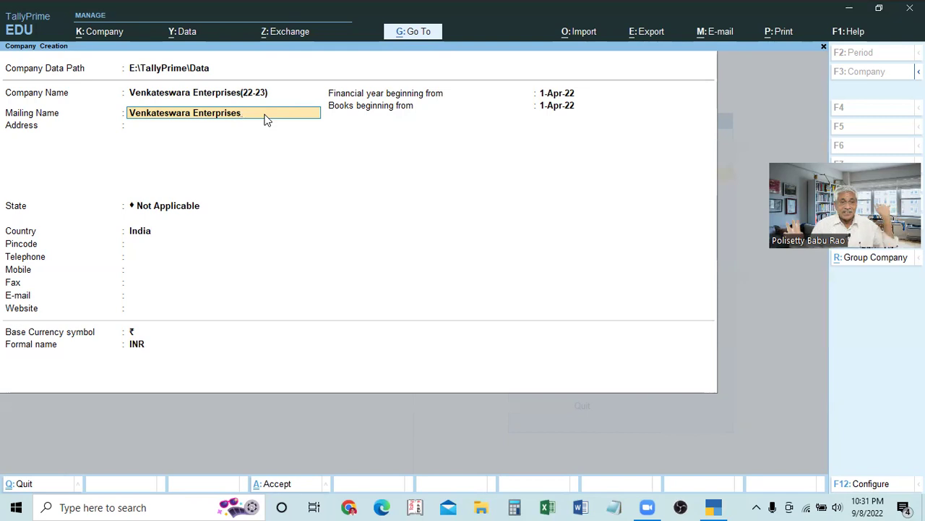
key(Return)
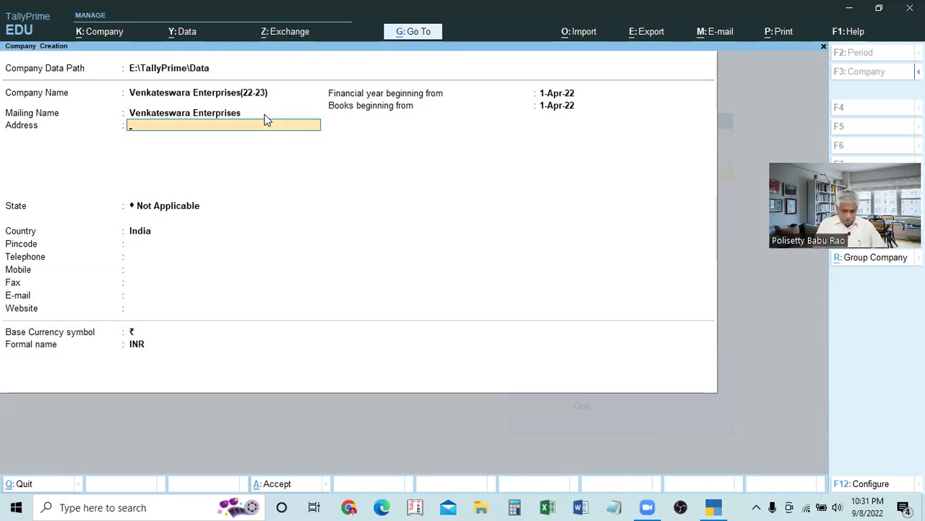
Fill in the company's address on two lines, with the locality first and the city below it
text(Kuka)
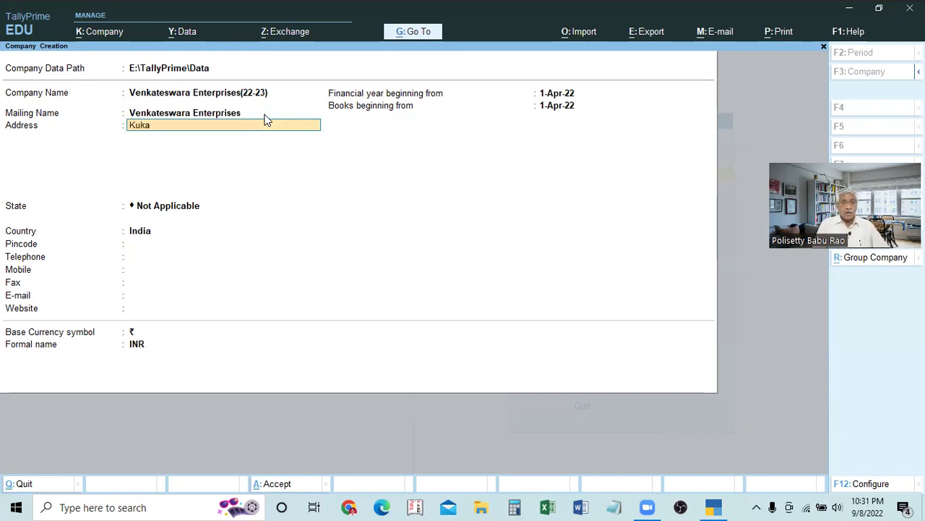
text(tpally)
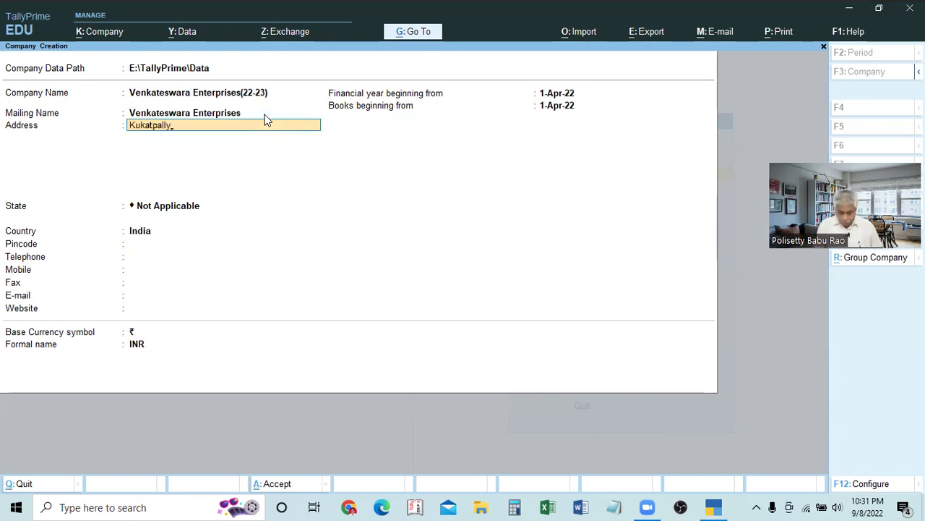
key(Return)
text(Hyderabad)
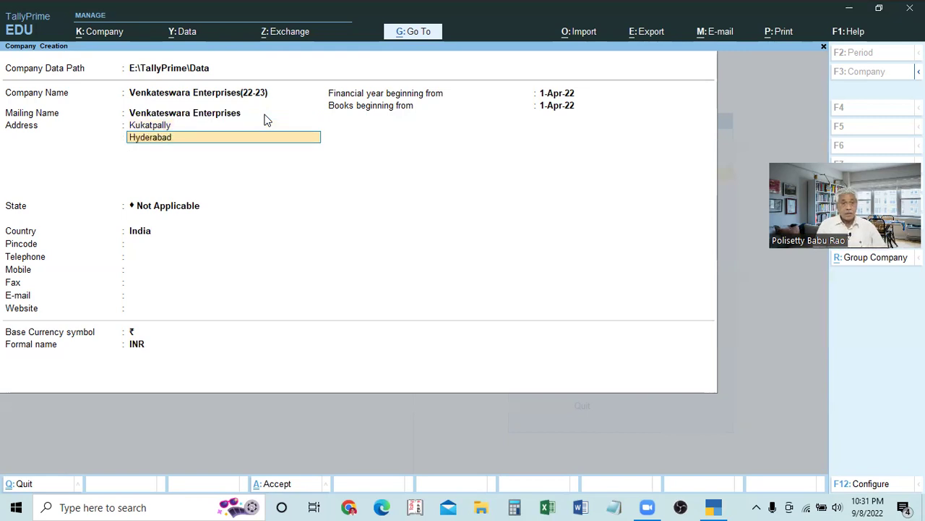
key(Return)
key(Return)
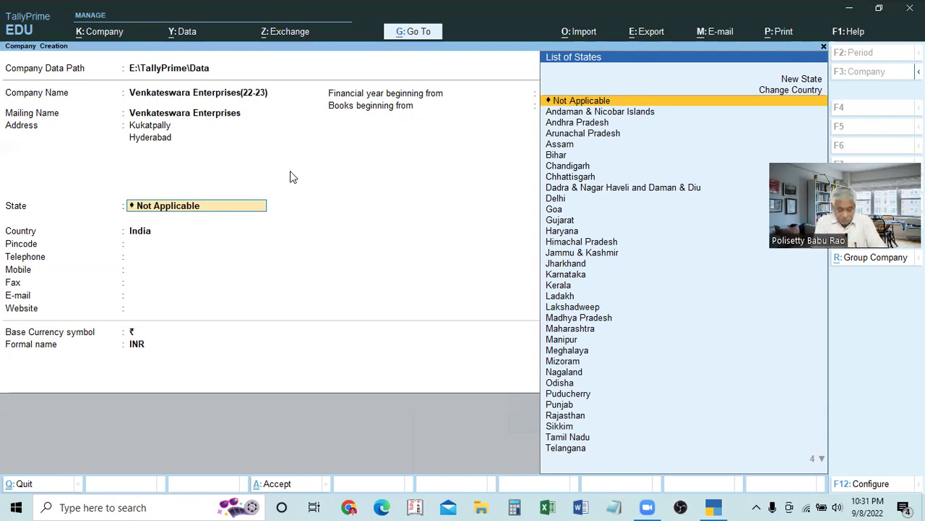
Select Telangana as the company's state and keep India as the country
text(Te)
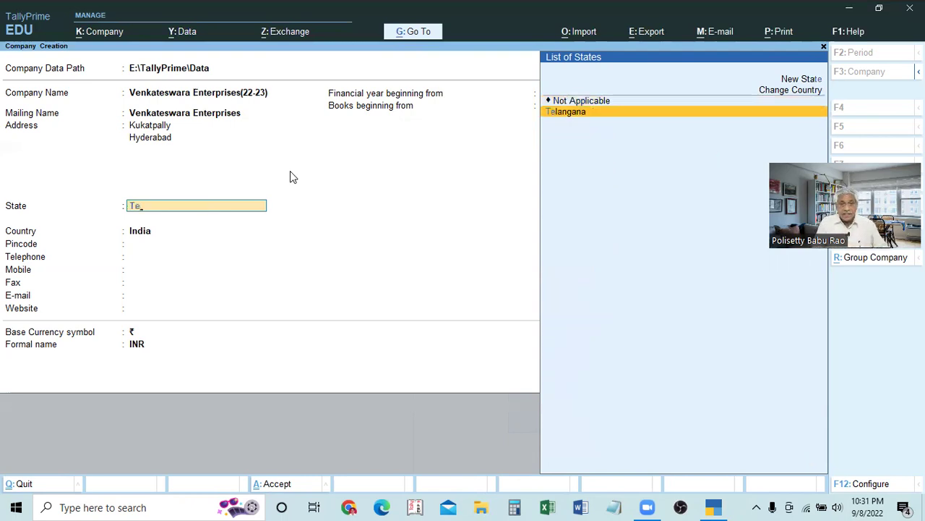
key(Return)
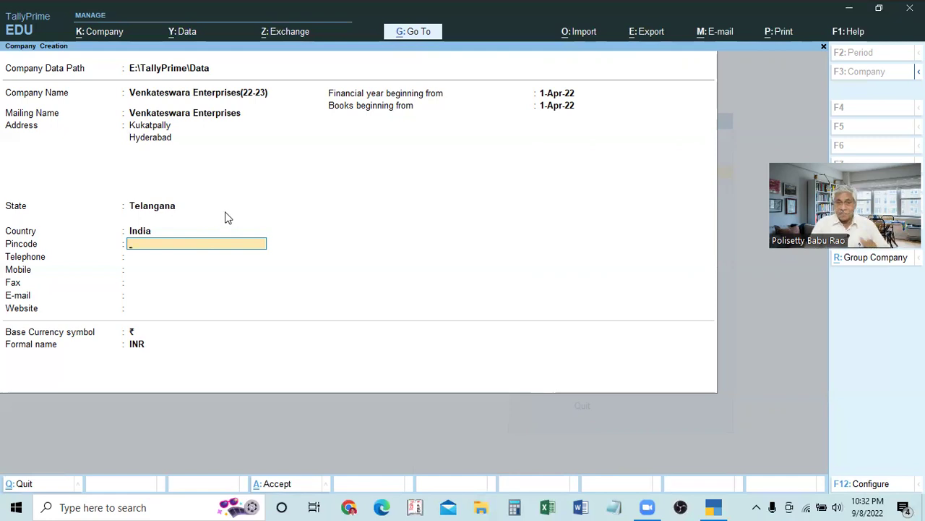
click(141, 211)
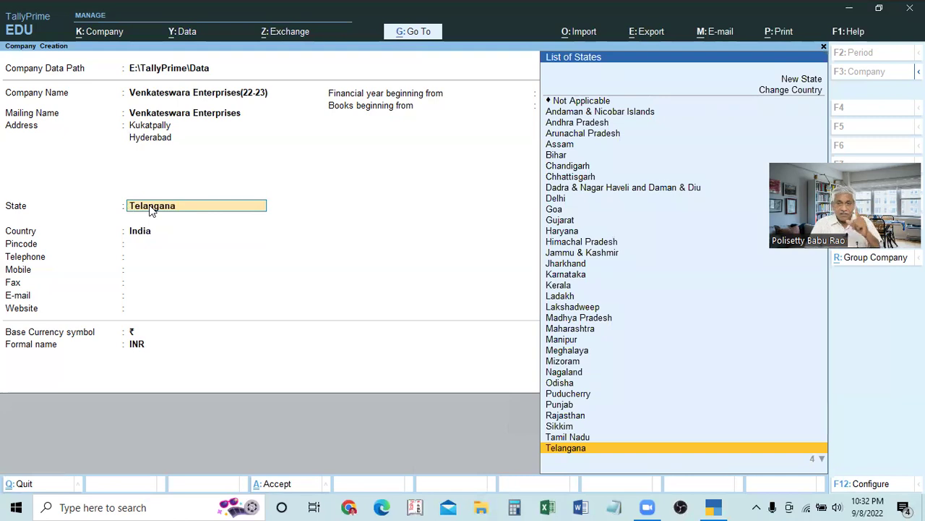
click(142, 237)
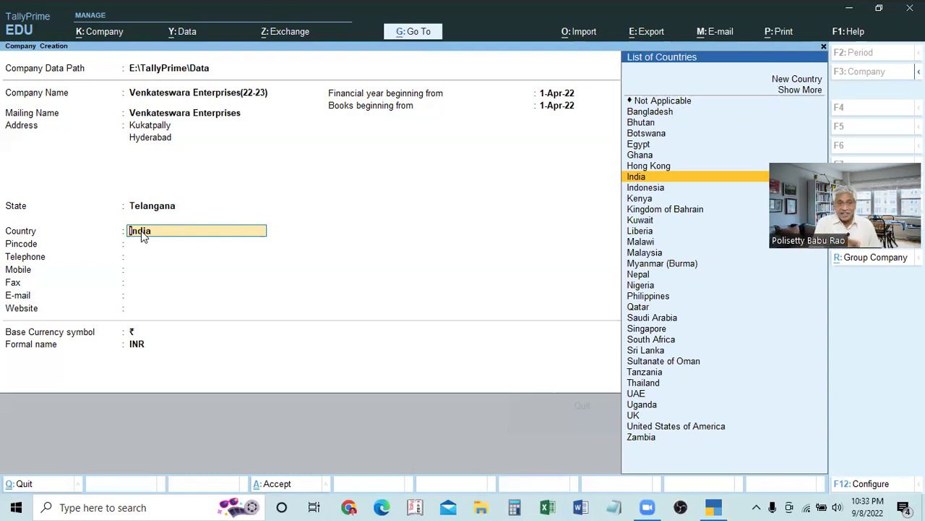
Enter the company's pincode and leave the telephone, mobile, fax and e-mail fields blank
key(Return)
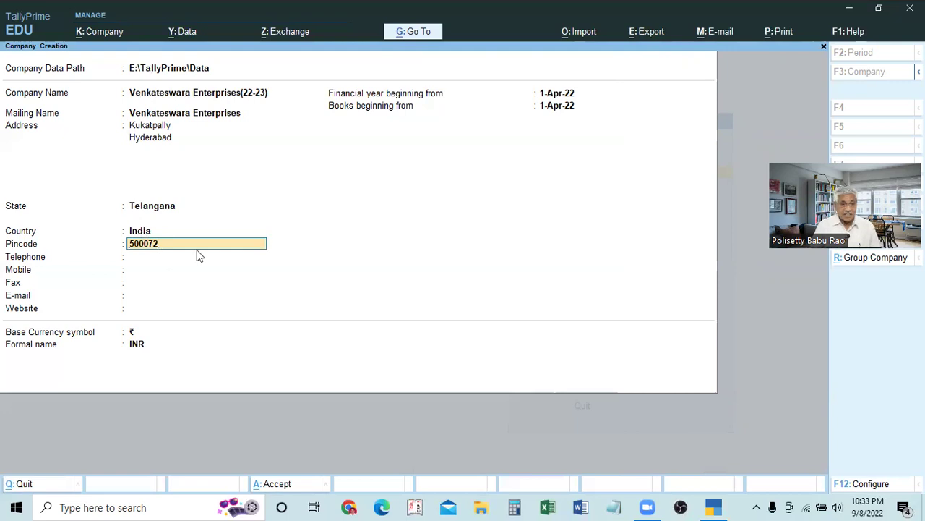
key(Return)
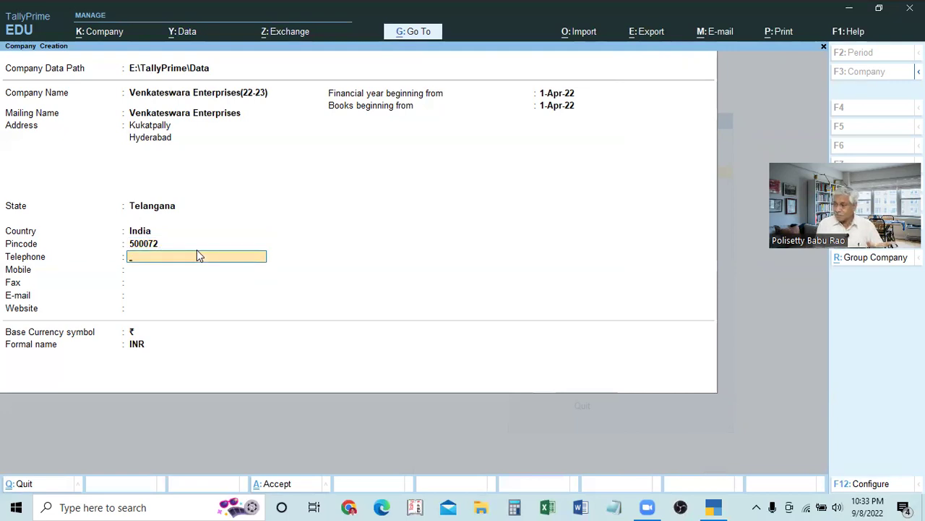
key(Return)
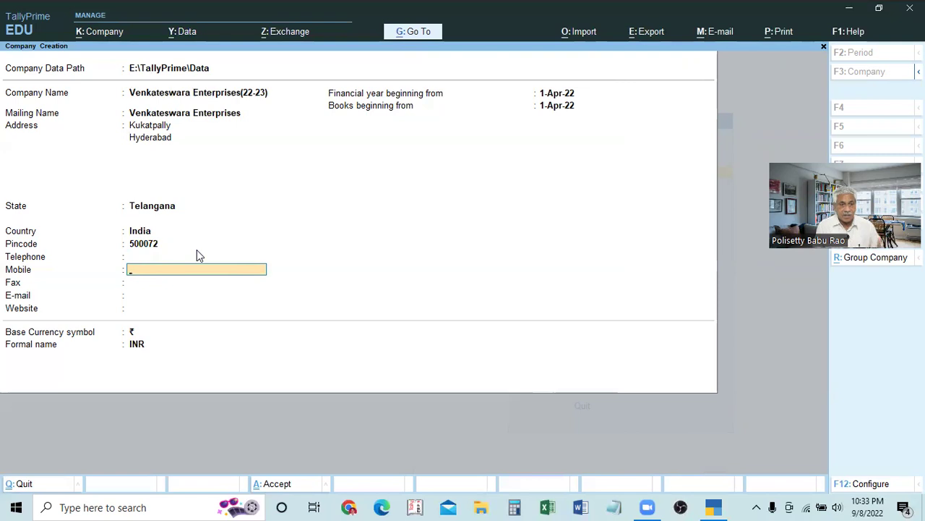
key(Return)
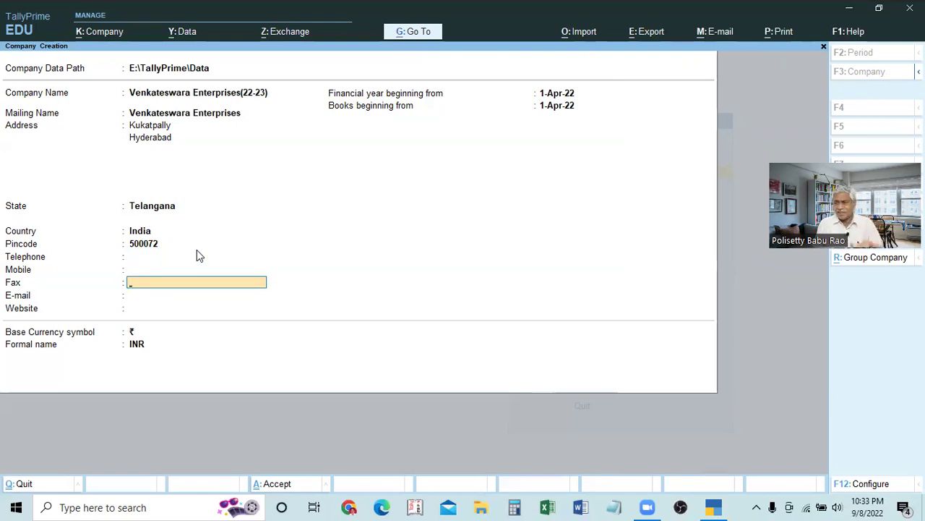
key(Return)
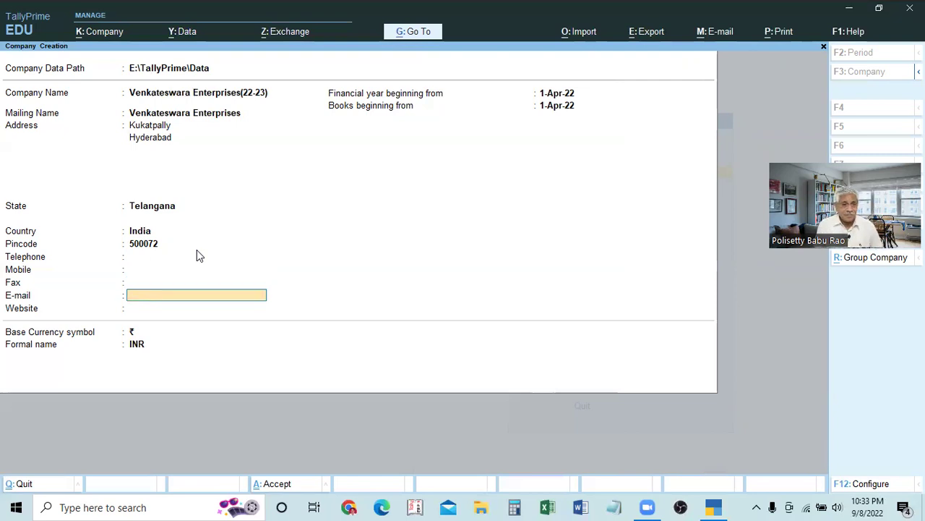
key(Return)
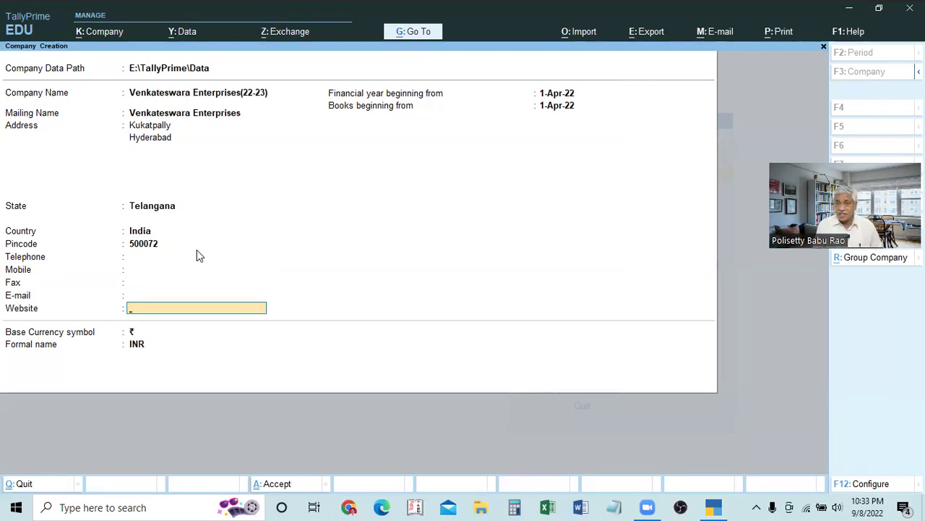
Enter a placeholder web address in the company's Website field
text(ww)
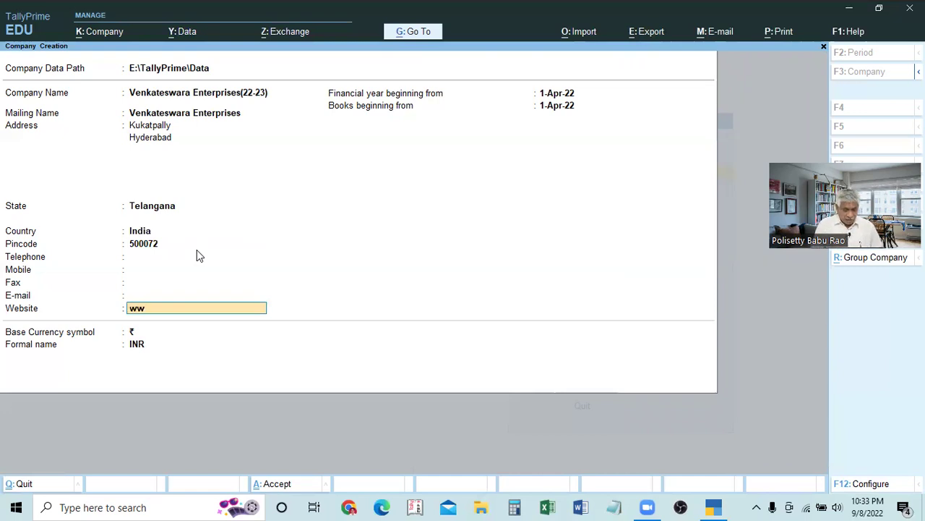
text(w.xx)
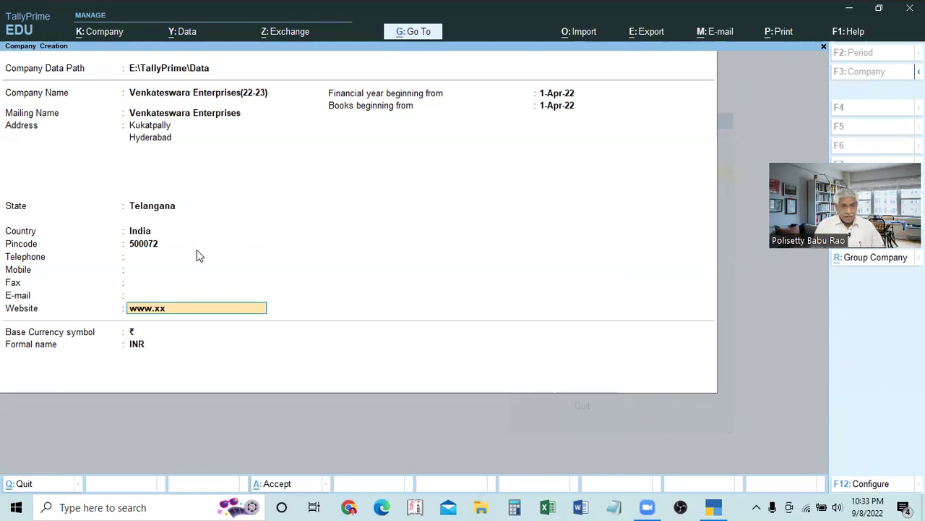
text(xx@)
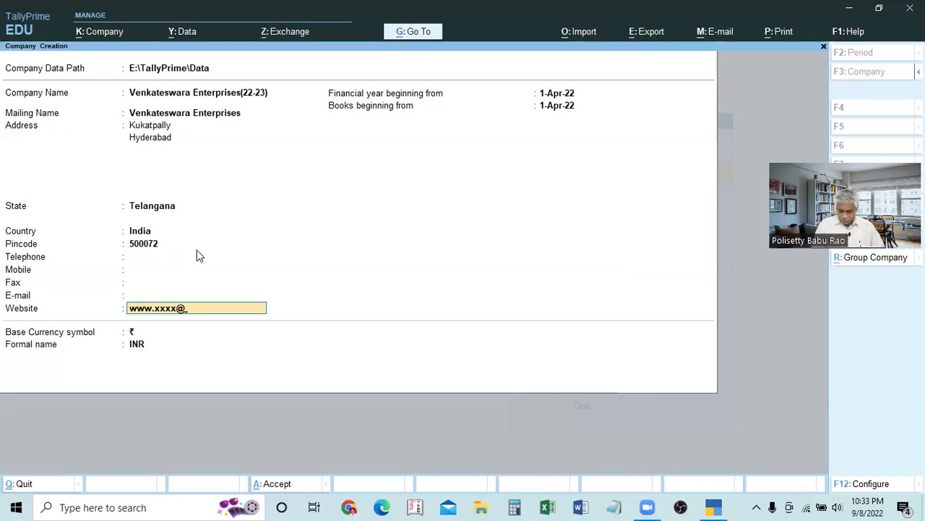
text(gmail.com)
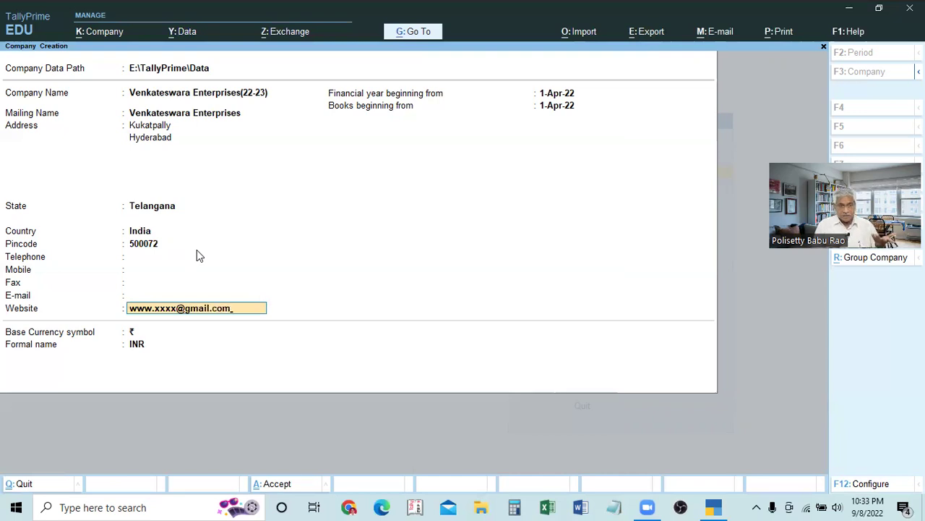
key(Return)
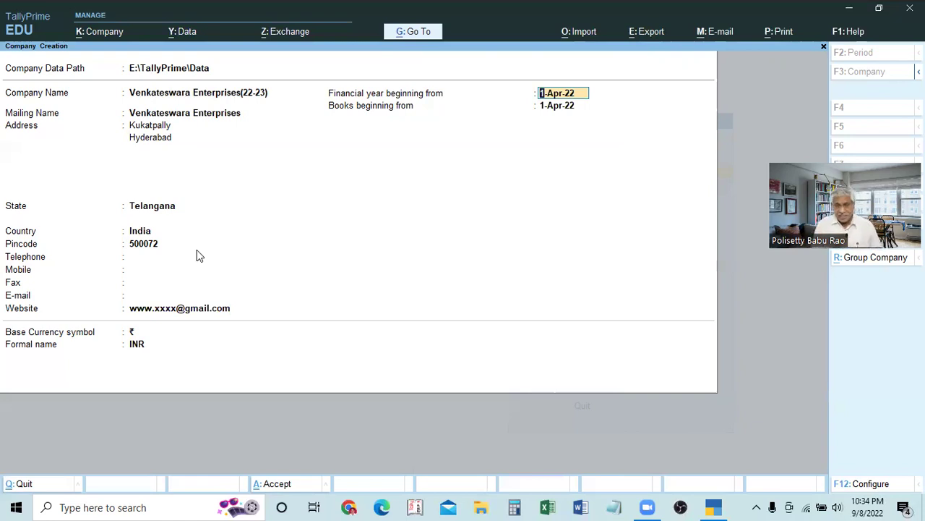
Keep the financial year's start date and set the books beginning date to 1-Jul-22
key(Return)
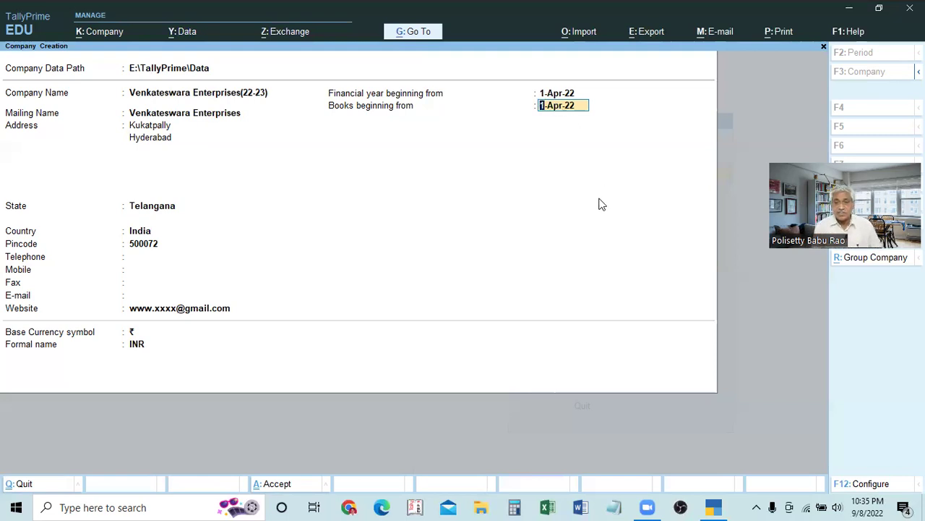
text(1.7)
key(Return)
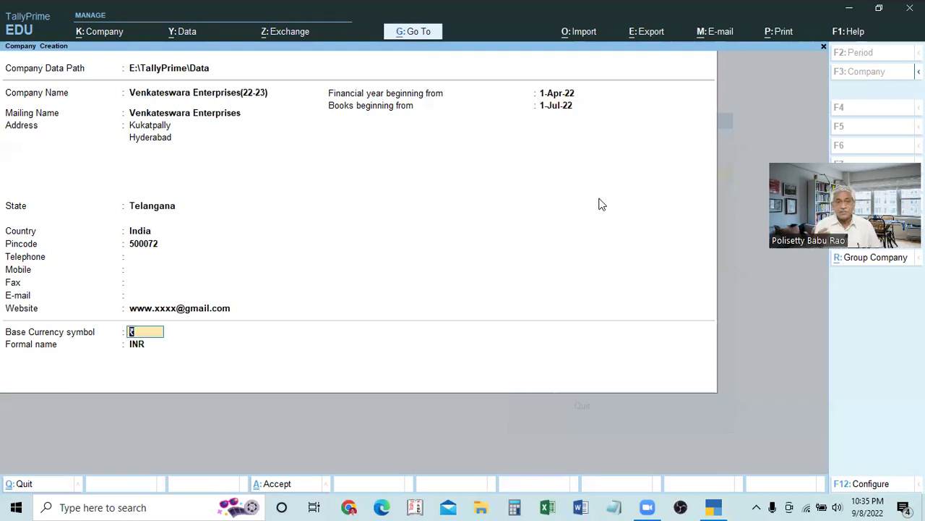
Set the books beginning date to 1-Apr-22
click(565, 107)
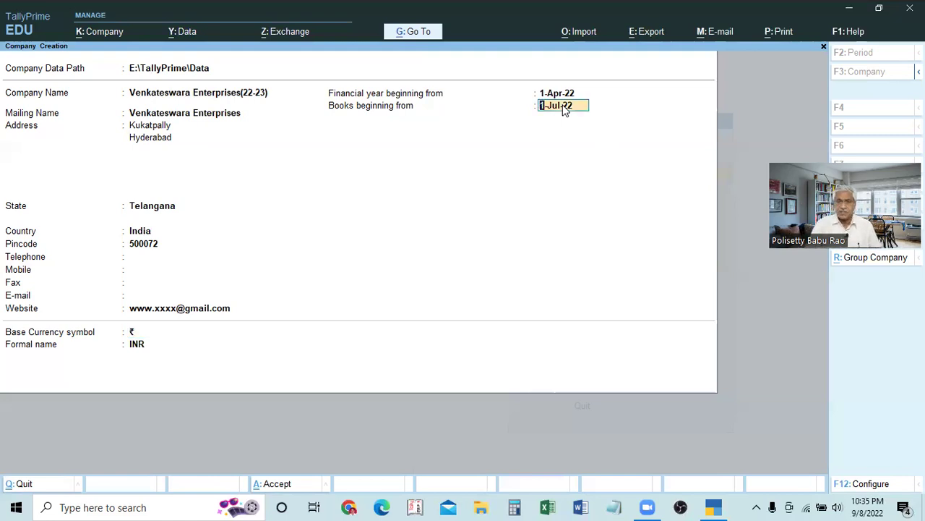
text(1.4)
key(Return)
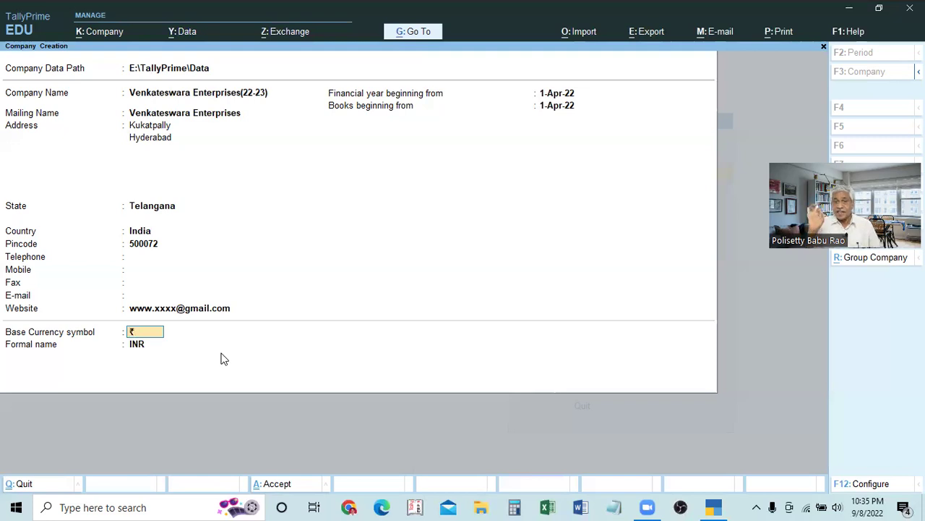
key(Return)
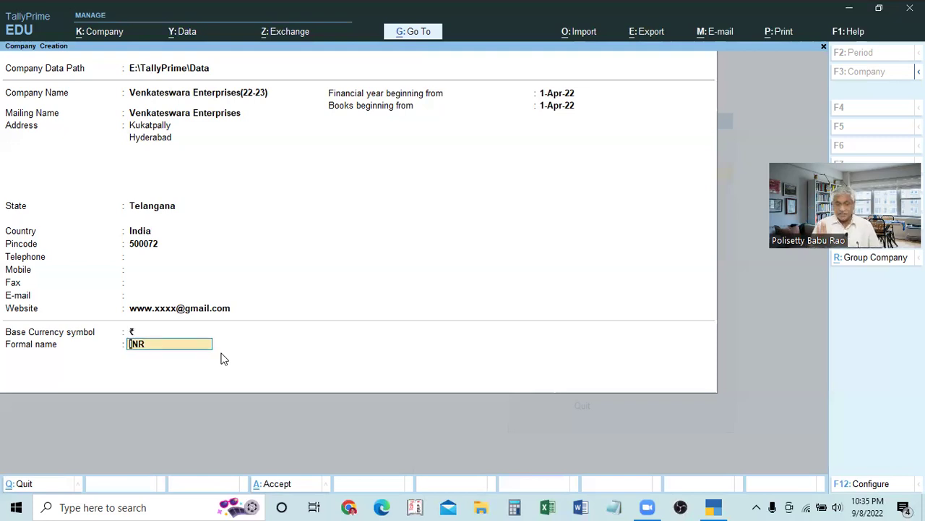
click(564, 109)
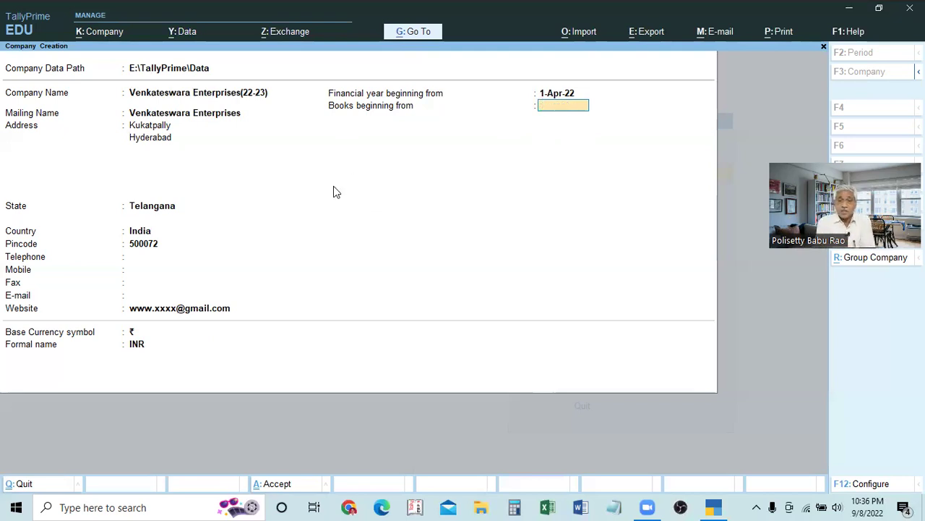
text(1-4)
key(Return)
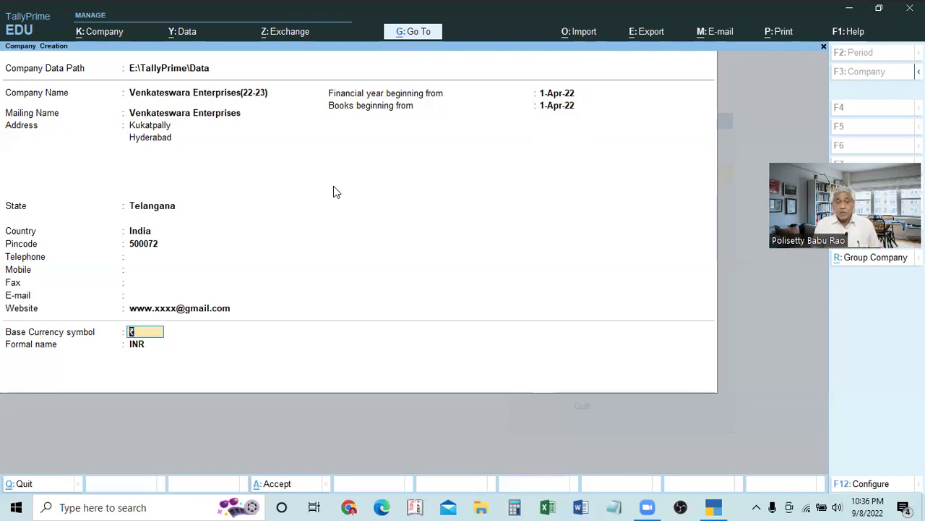
Enter 1-Apr-22 as the financial year beginning date and keep ₹ and INR as the base currency symbol and formal name
click(410, 174)
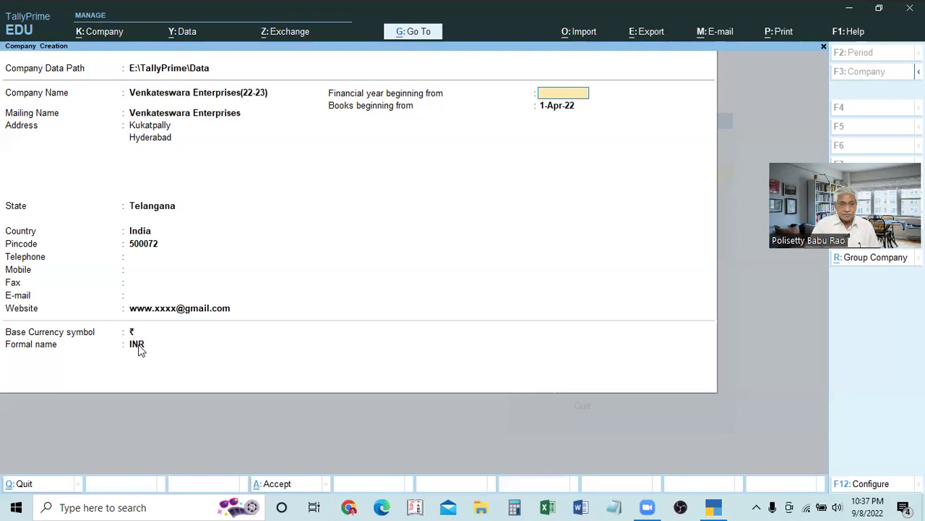
text(1-Apr-22)
key(Return)
key(Return)
key(Return)
key(Return)
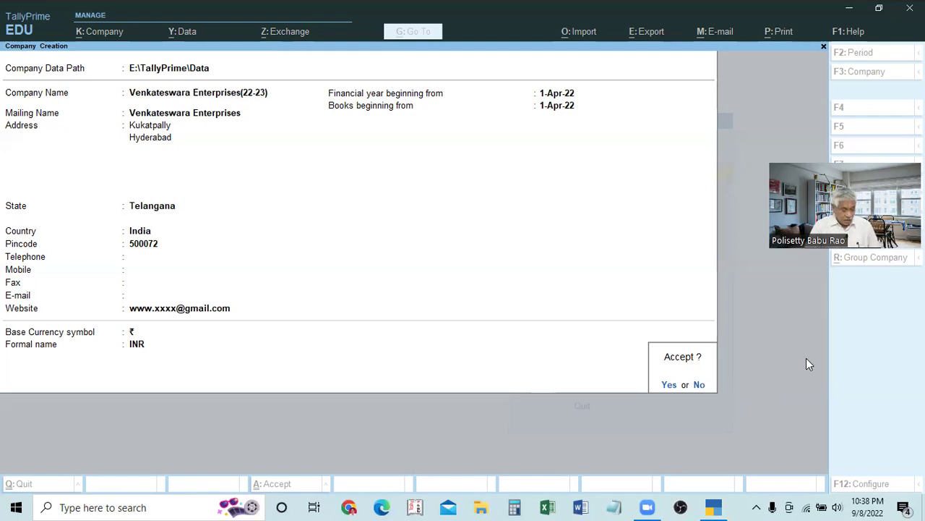
Decline saving the company, return to its pincode and try two other pincodes
key(n)
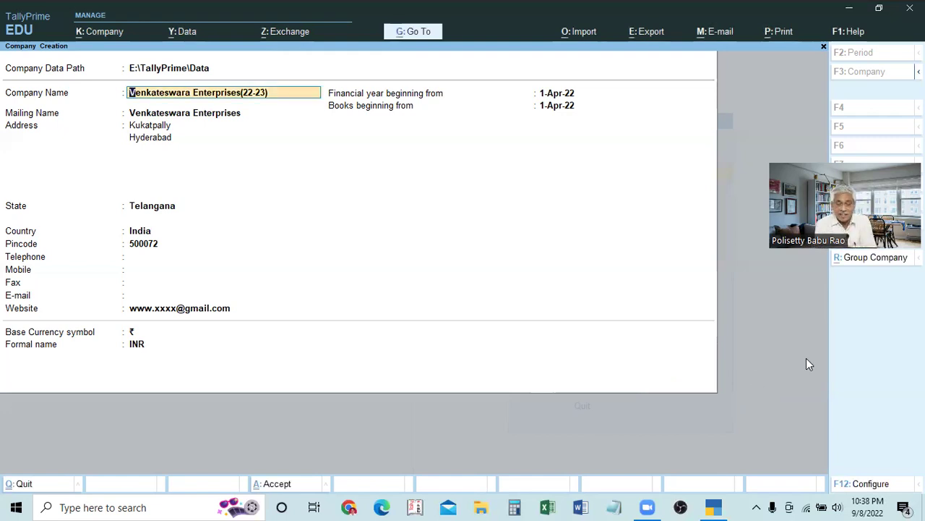
key(Return)
key(Return)
key(Return)
key(Return)
key(Return)
key(Return)
key(Return)
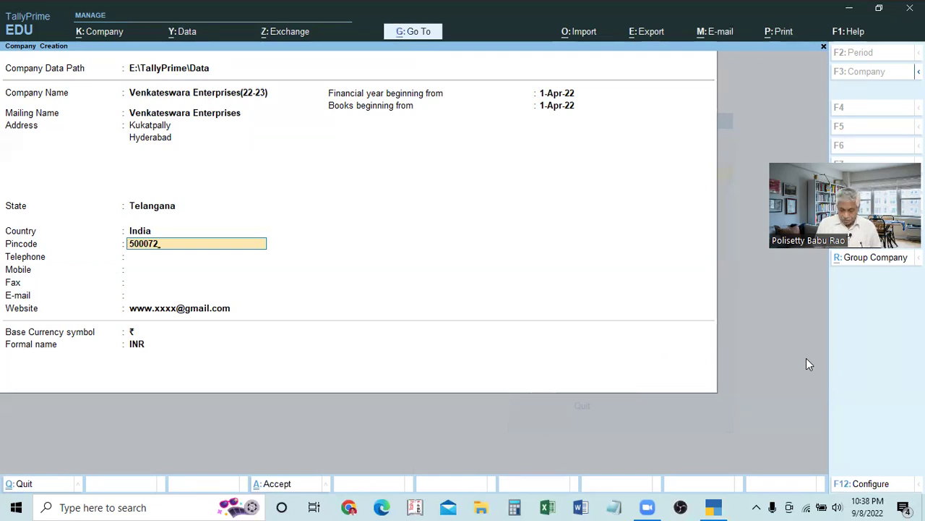
key(BackSpace)
key(BackSpace)
text(80)
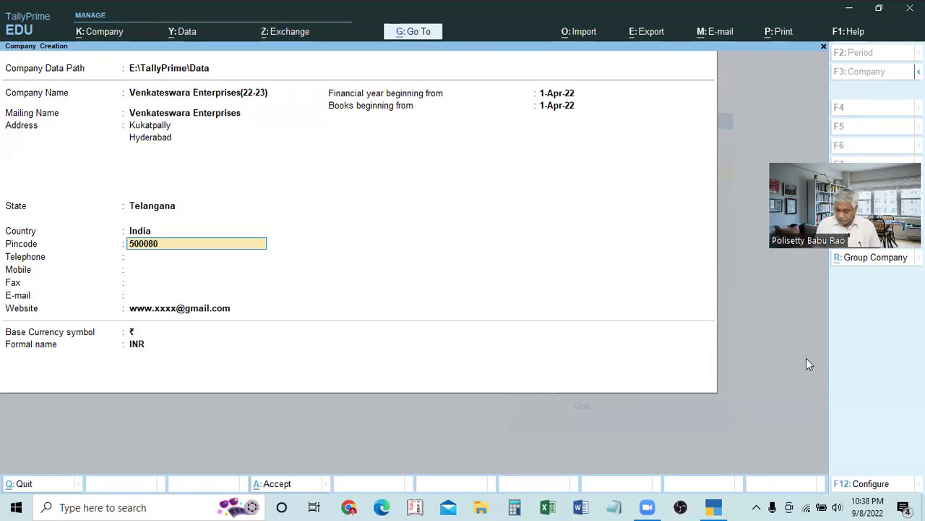
key(BackSpace)
key(BackSpace)
key(BackSpace)
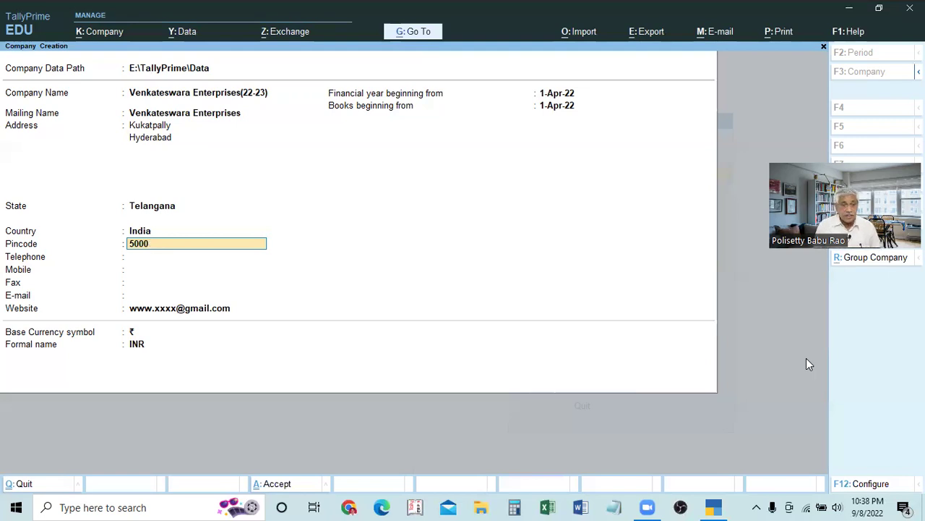
text(182)
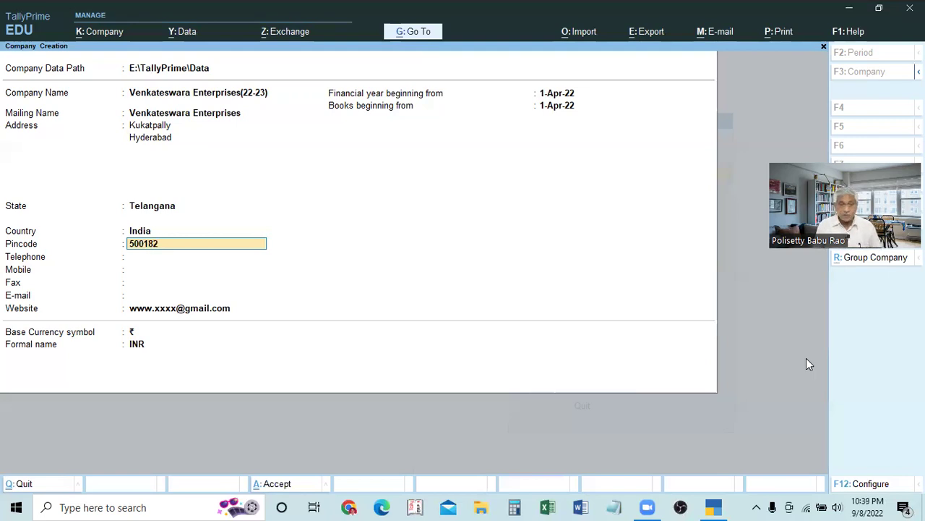
Restore the company's original pincode
key(BackSpace)
key(BackSpace)
key(BackSpace)
text(072)
key(Return)
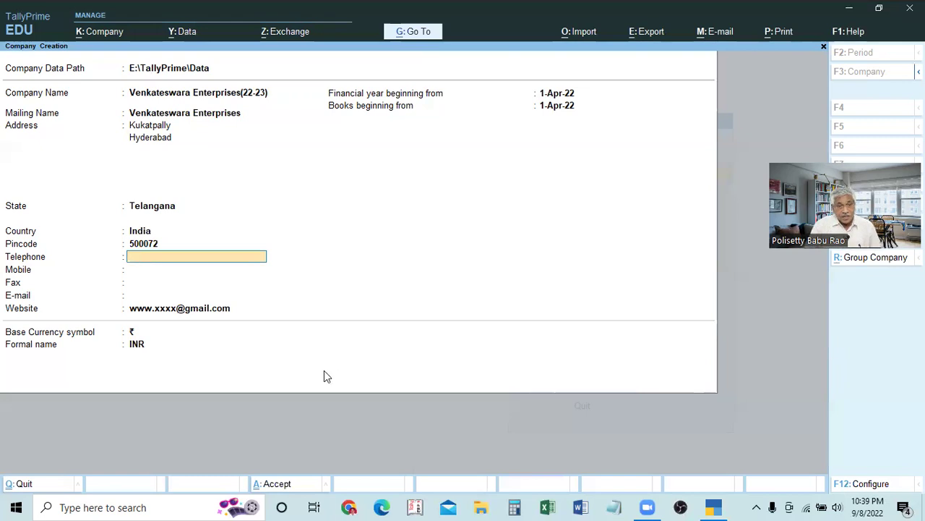
Leave the pincode as entered and the telephone blank, and save the new company
click(148, 249)
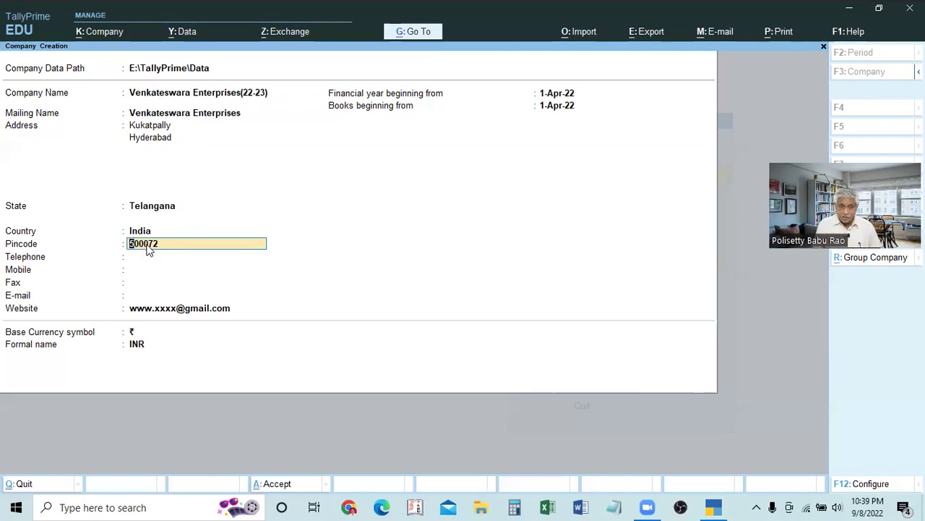
key(Return)
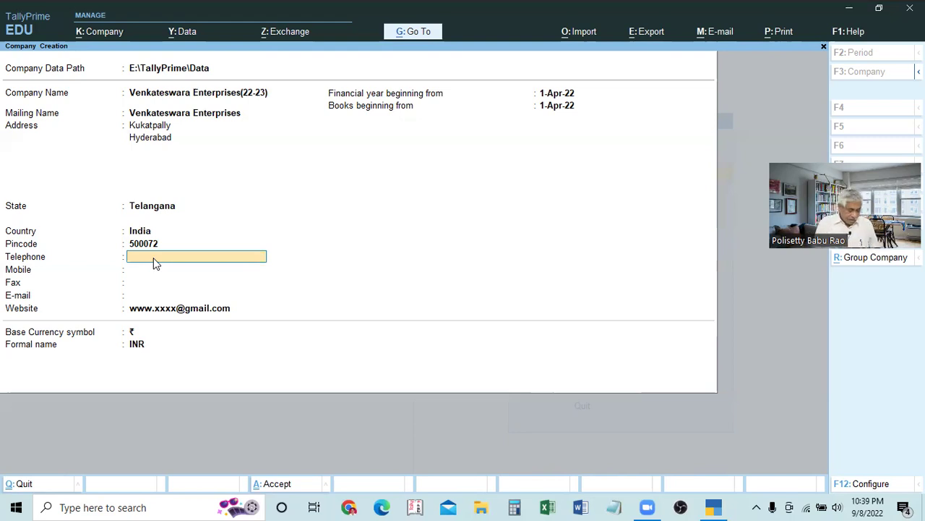
key(ctrl)
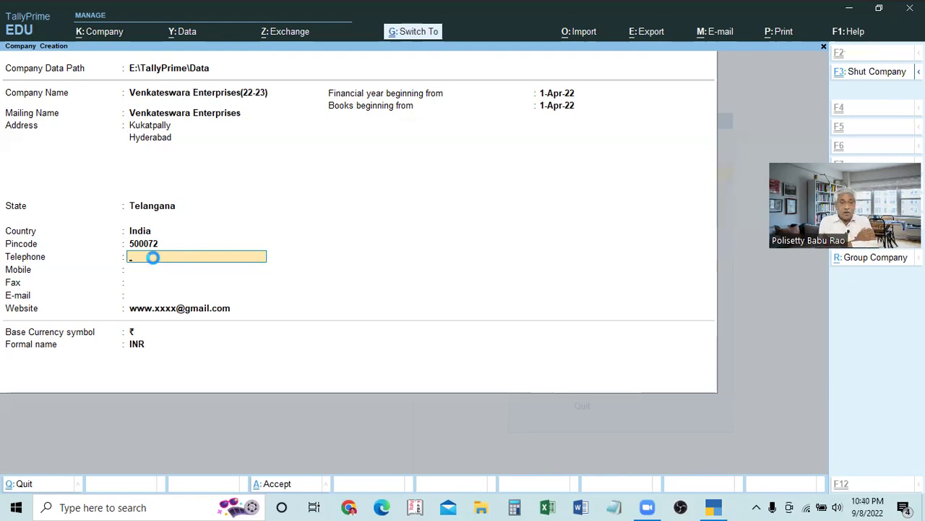
key(ctrl+a)
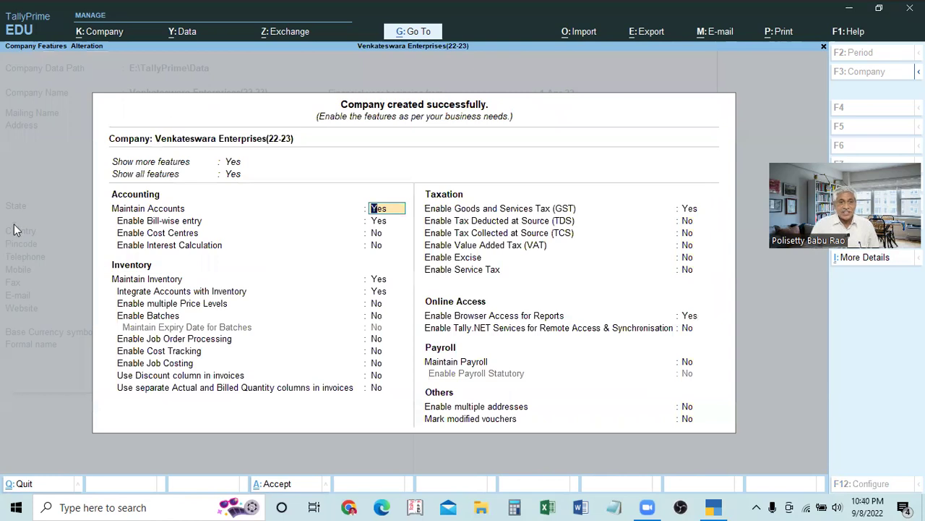
Set Show more features to No and back to Yes to compare the short and extended company feature lists
click(238, 163)
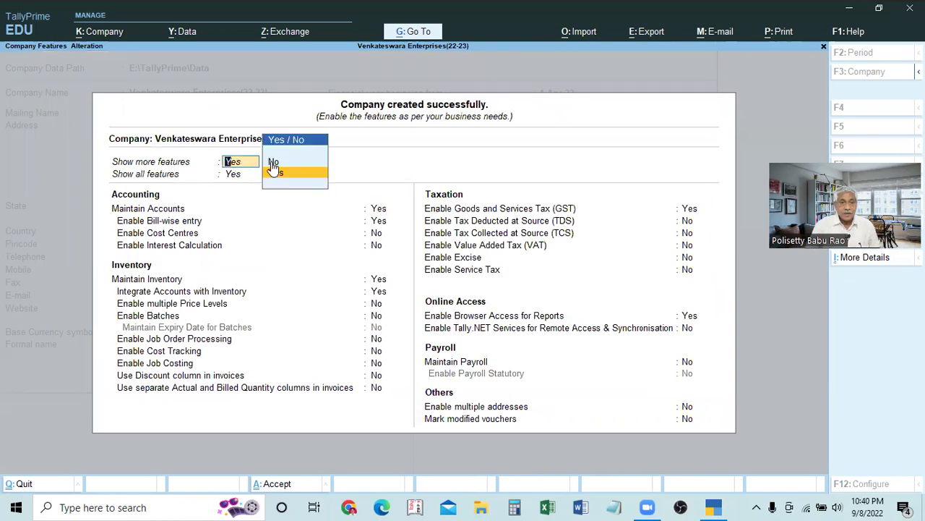
key(Up)
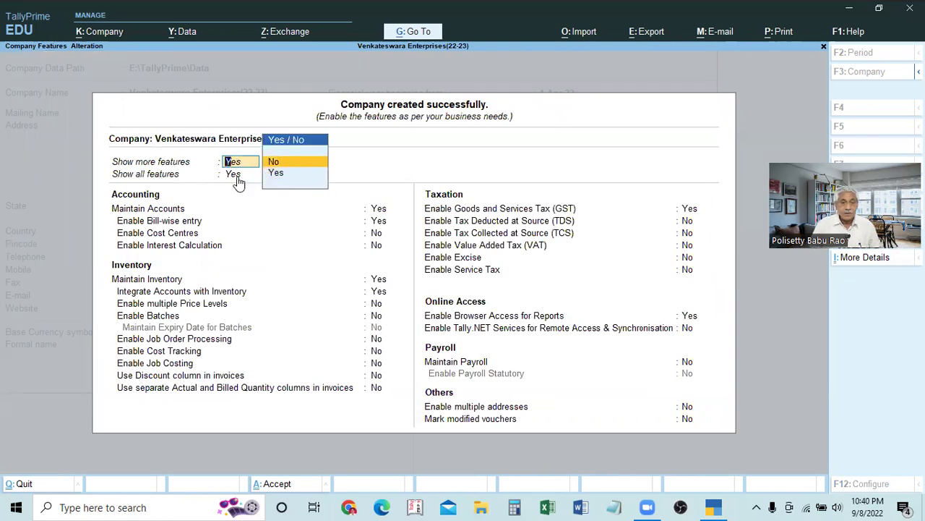
key(Return)
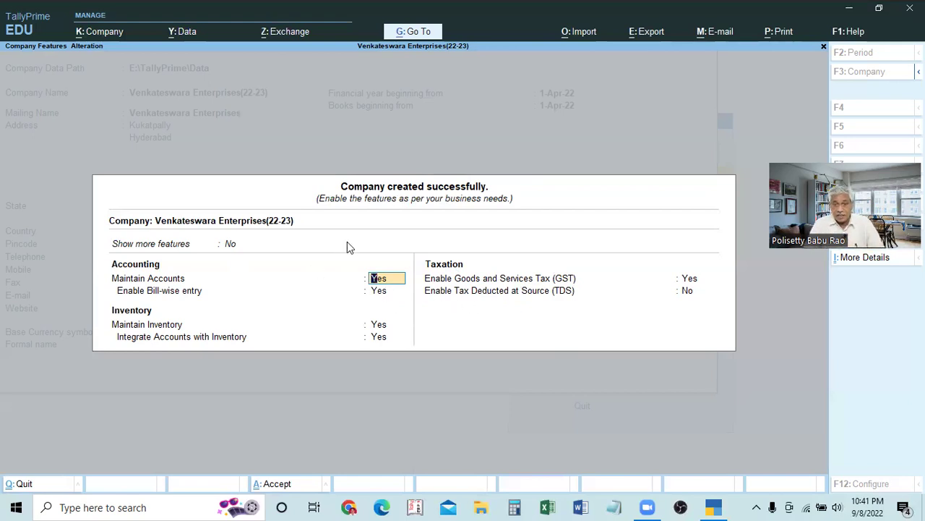
click(231, 246)
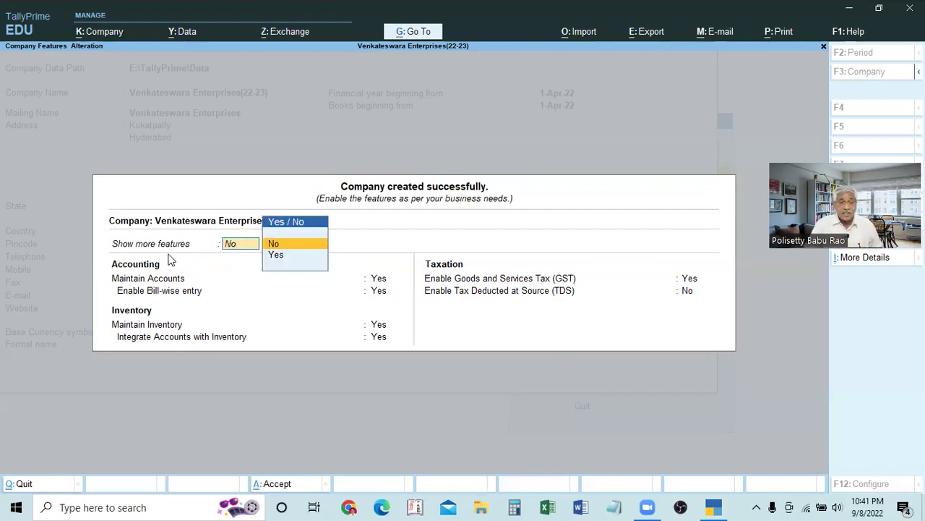
click(275, 256)
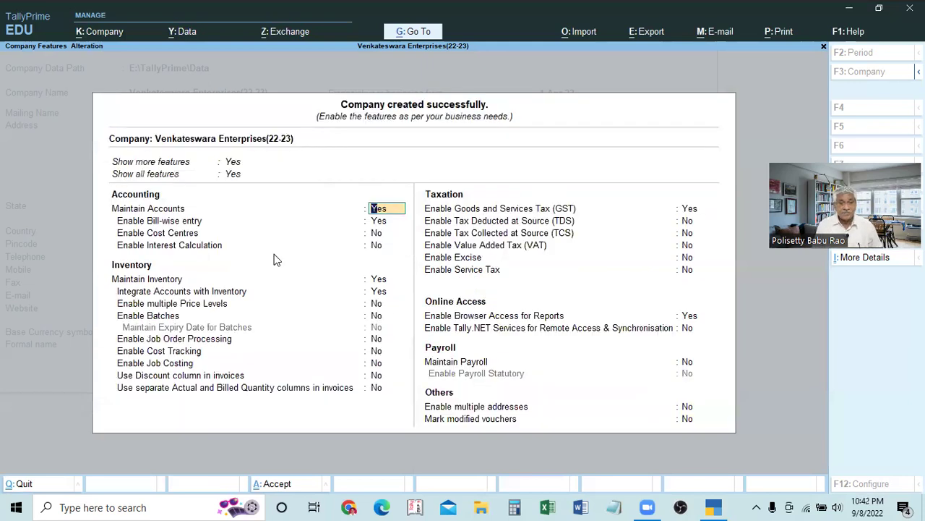
Set Show all features to No and back to Yes to compare the partial and full company feature lists
click(229, 178)
key(Up)
key(Return)
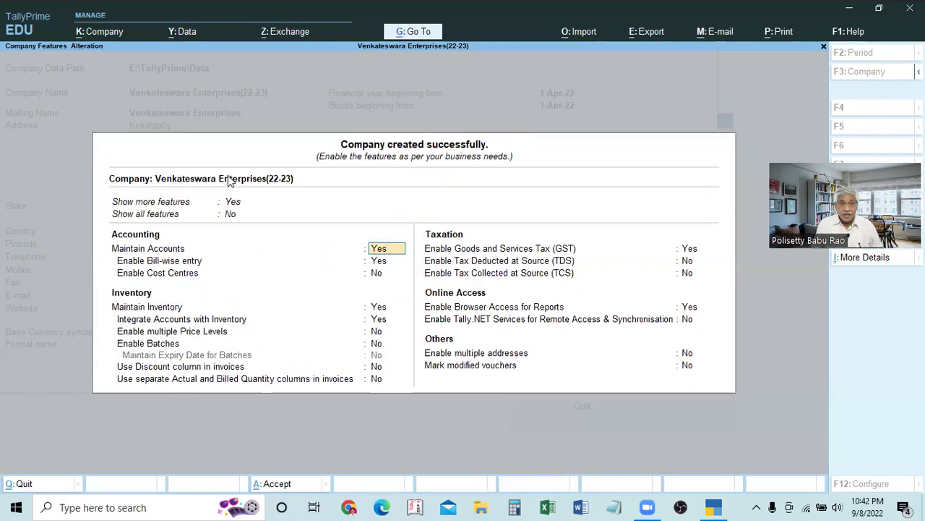
click(230, 215)
key(Down)
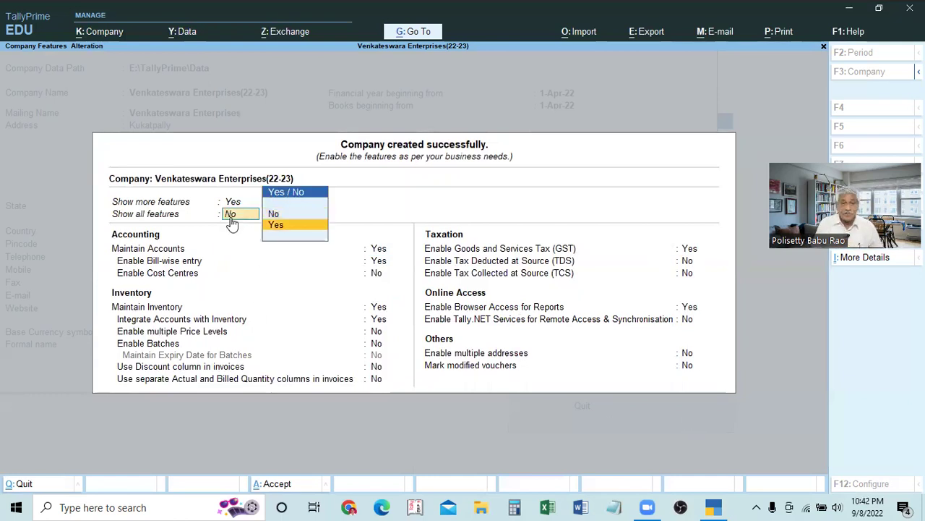
key(Return)
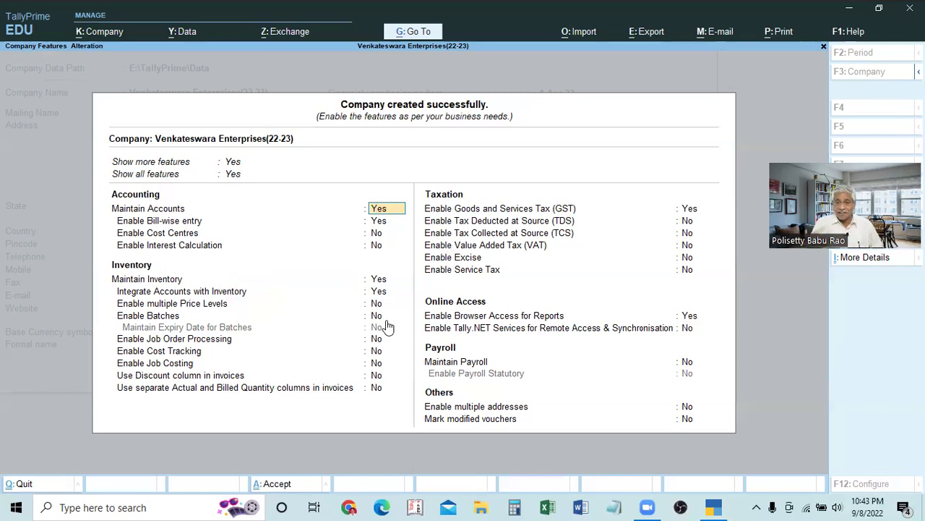
Quit the company features without saving any changes and return to the Gateway of Tally
key(BackSpace)
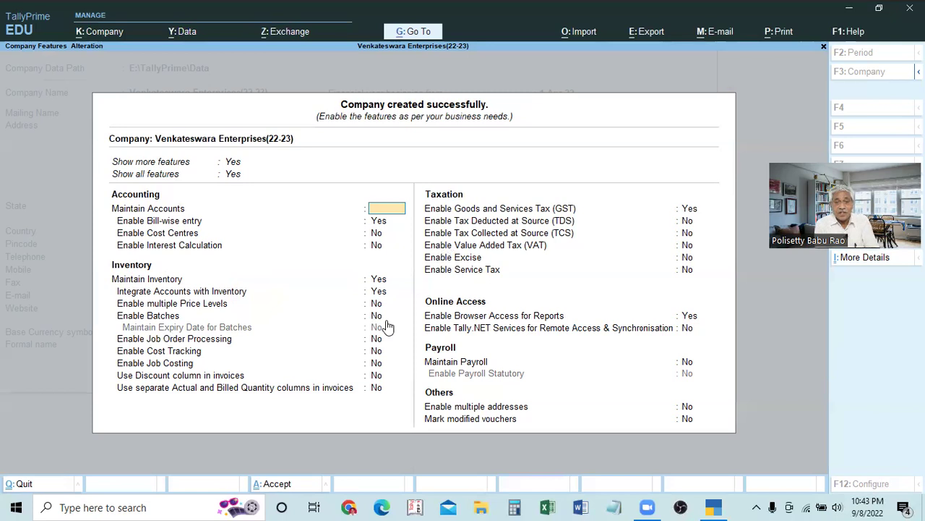
key(Escape)
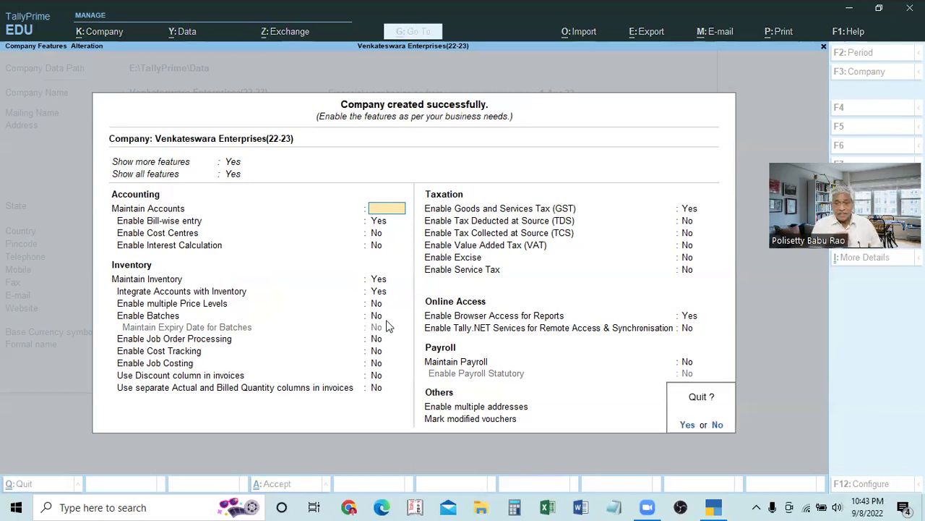
key(Return)
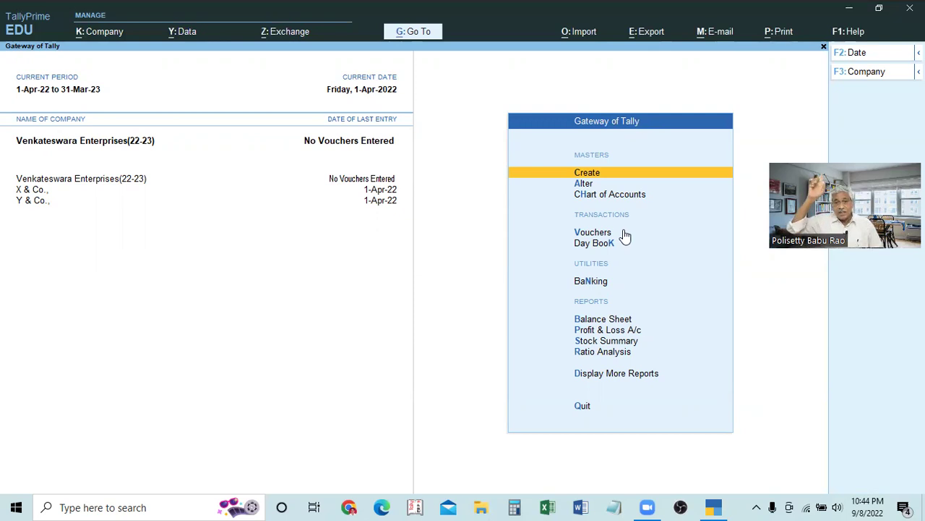
Select Venkateswara Enterprises(22-23) from the list of companies as the active company
key(F3)
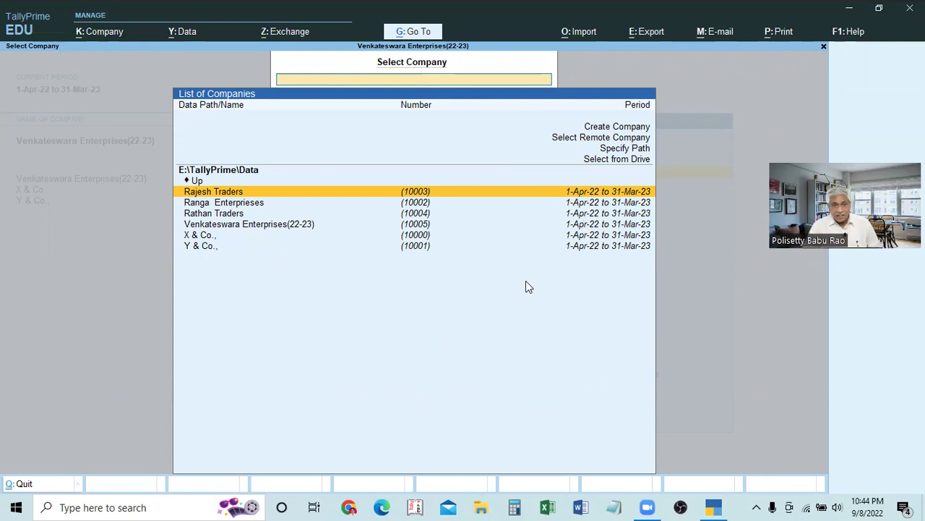
key(Down)
key(Down)
key(Down)
key(Down)
key(Up)
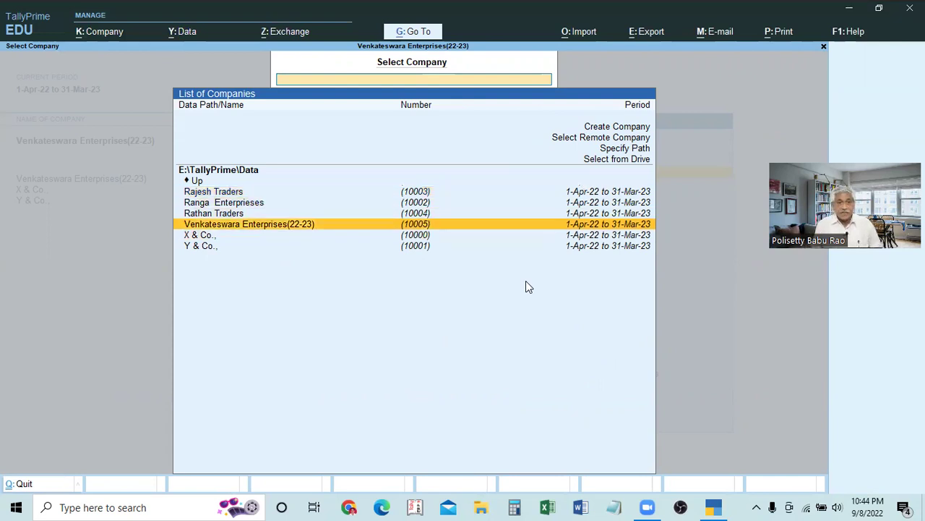
key(Return)
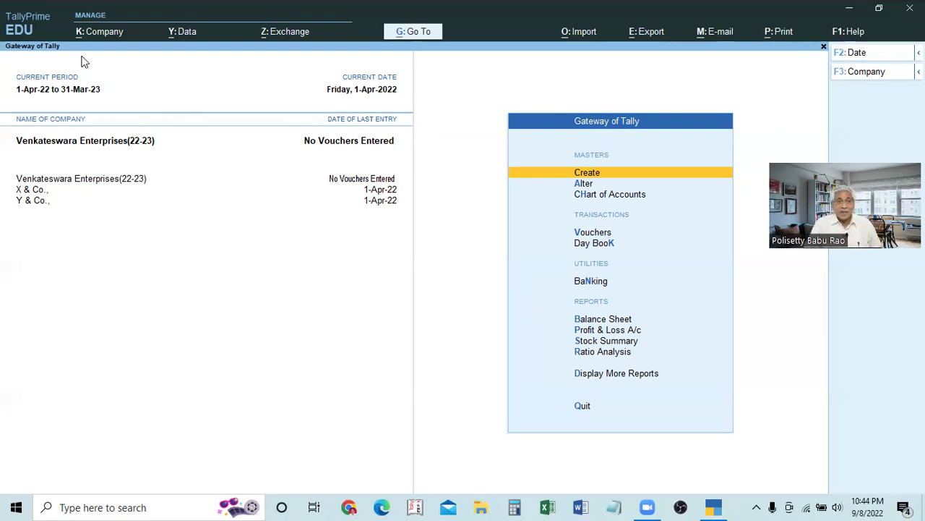
Make Y & Co., the active company and switch back to Venkateswara Enterprises(22-23) among the loaded companies
click(94, 33)
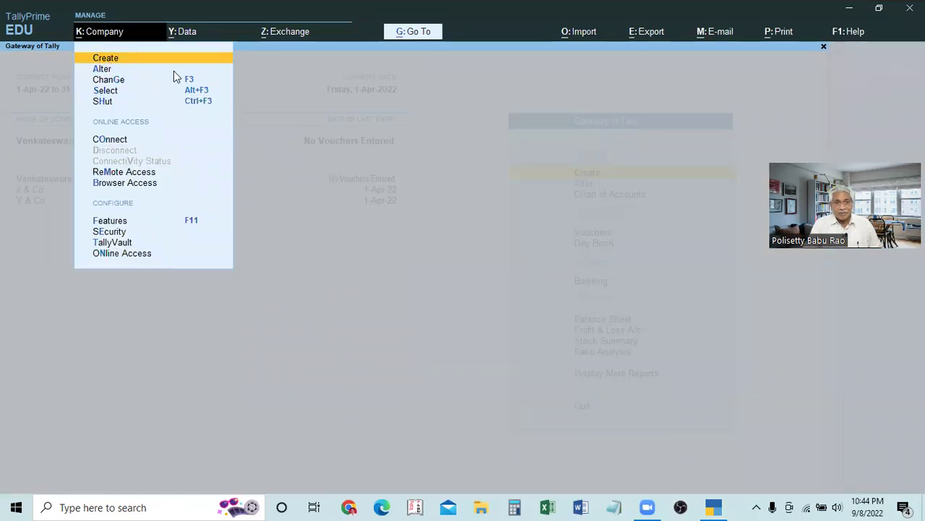
click(283, 85)
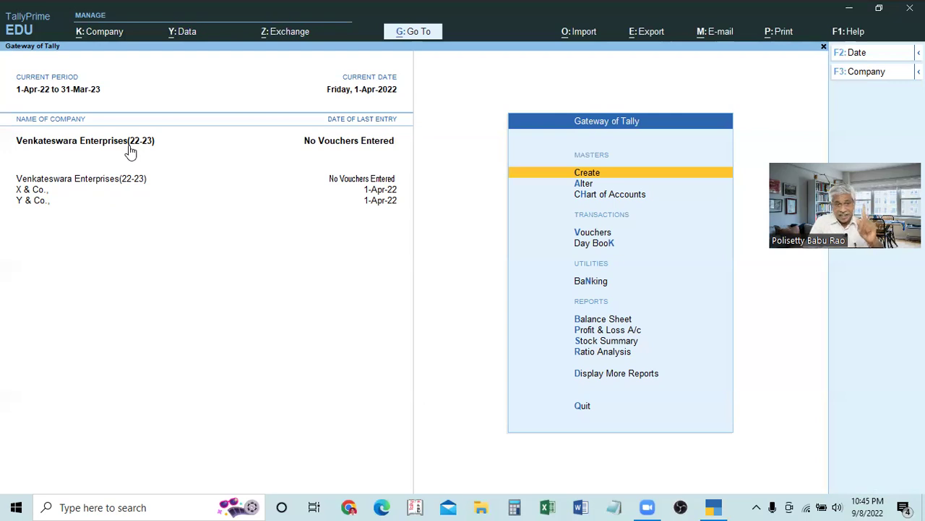
click(31, 202)
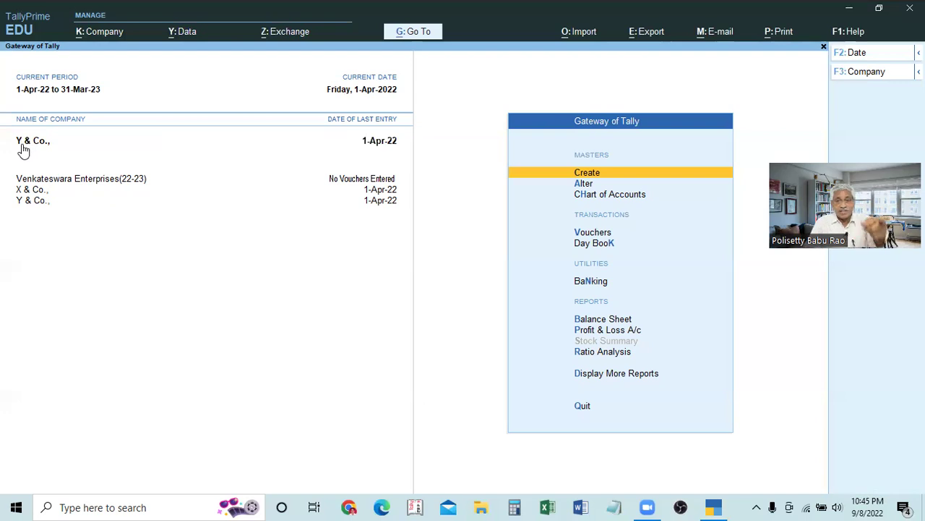
click(74, 184)
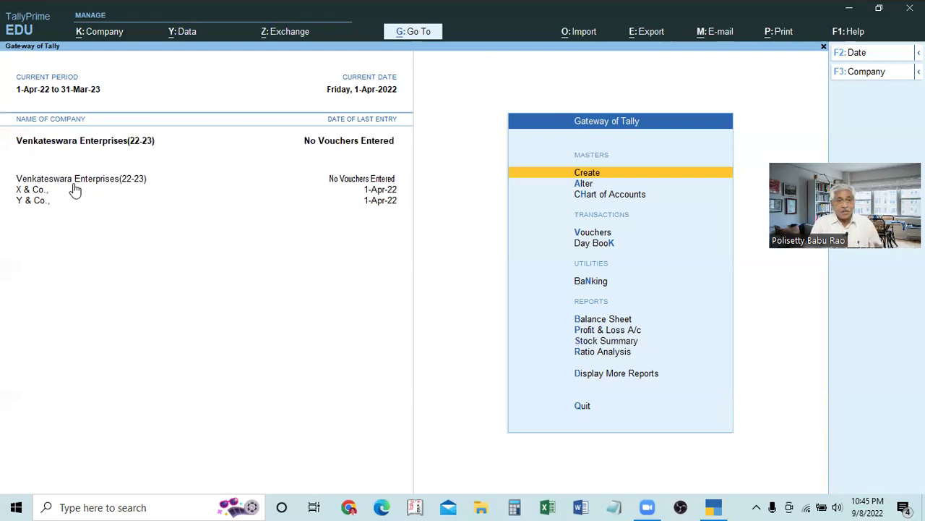
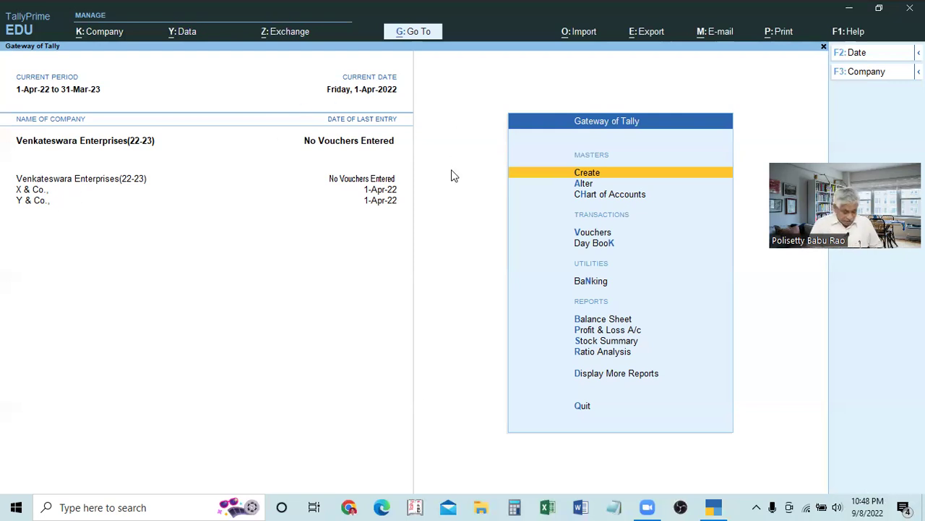
Bring up the company selection again and choose Venkateswara Enterprises(22-23) under E:\TallyPrime\Data
key(F3)
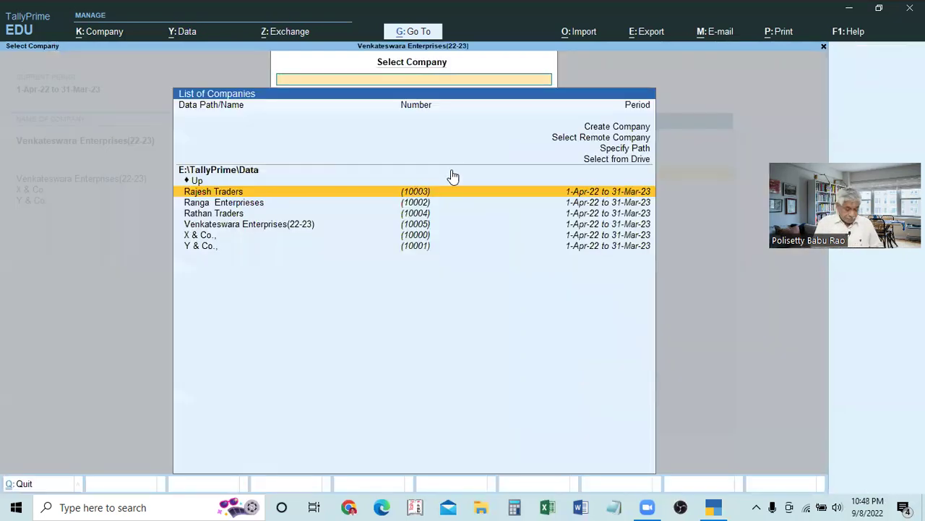
click(224, 226)
click(225, 227)
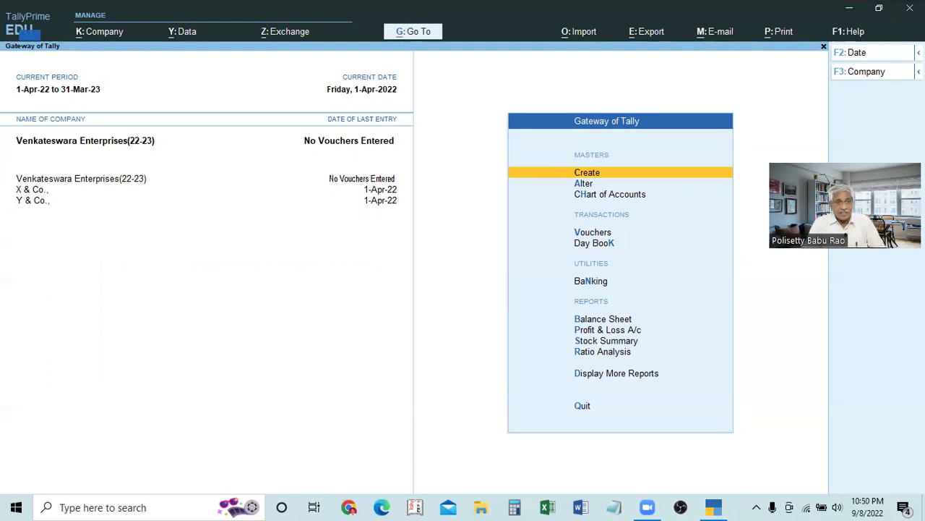
Review the license information and the About details of the installation, and return to the Gateway of Tally
click(20, 33)
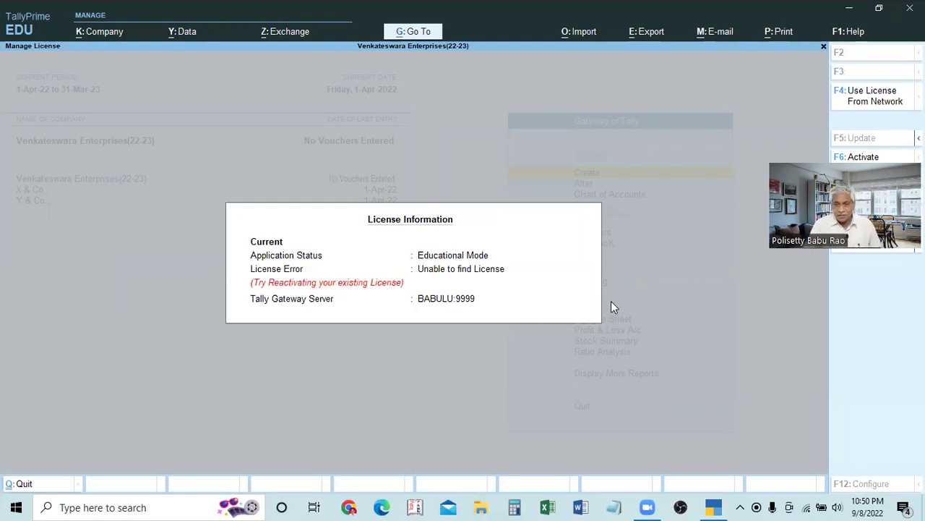
key(Escape)
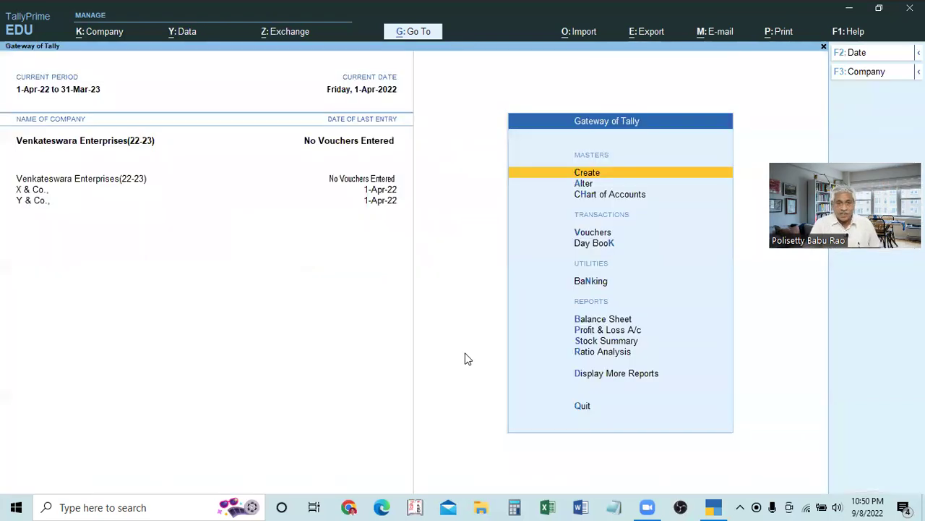
click(852, 34)
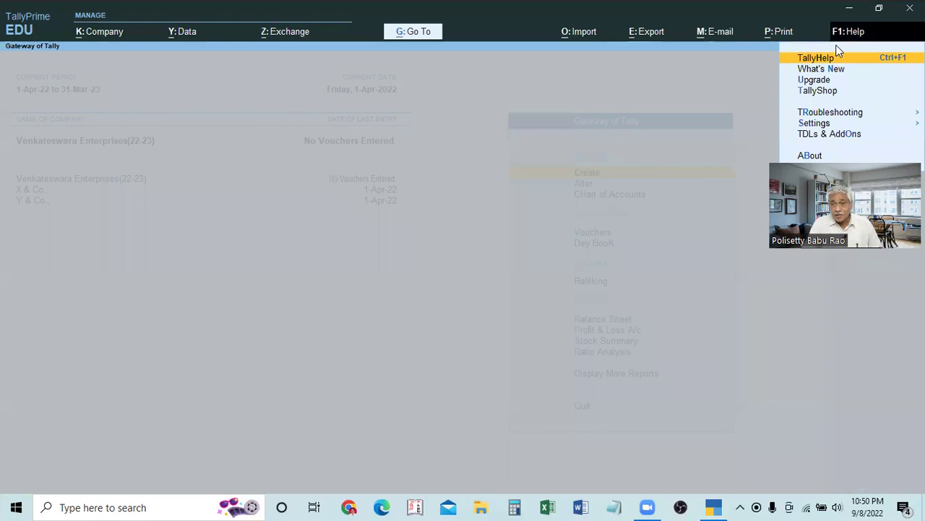
click(812, 157)
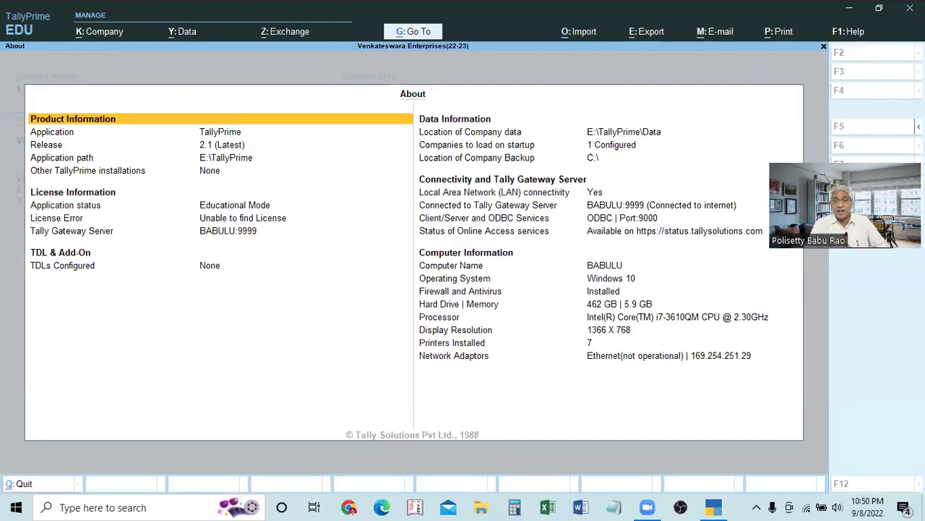
drag(855, 188, 854, 90)
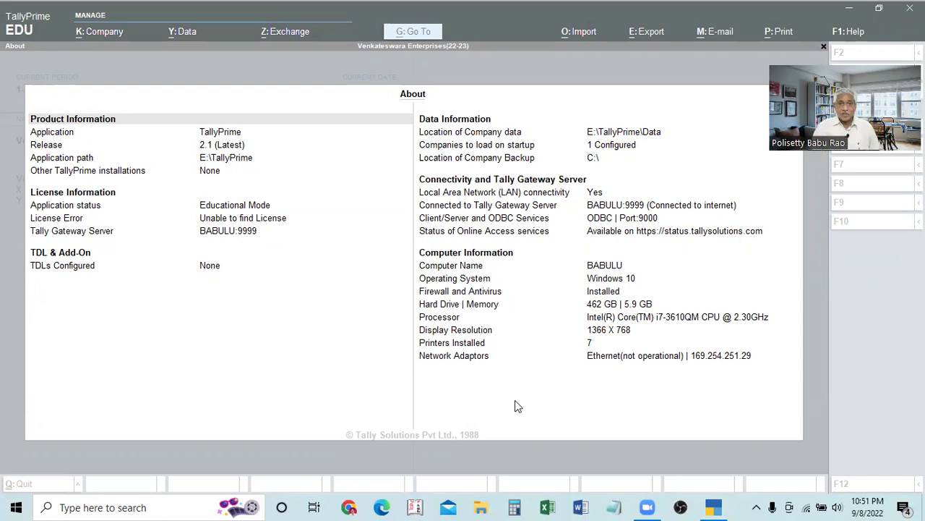
click(276, 87)
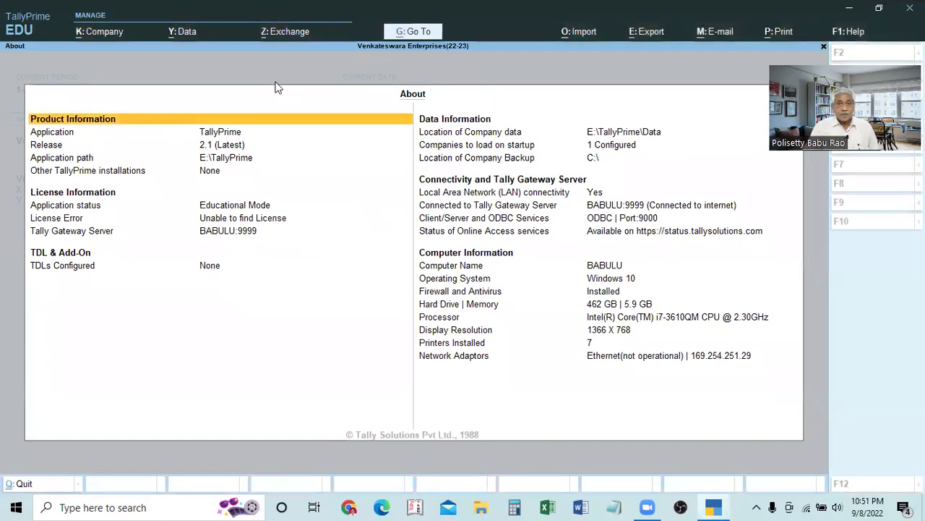
key(Escape)
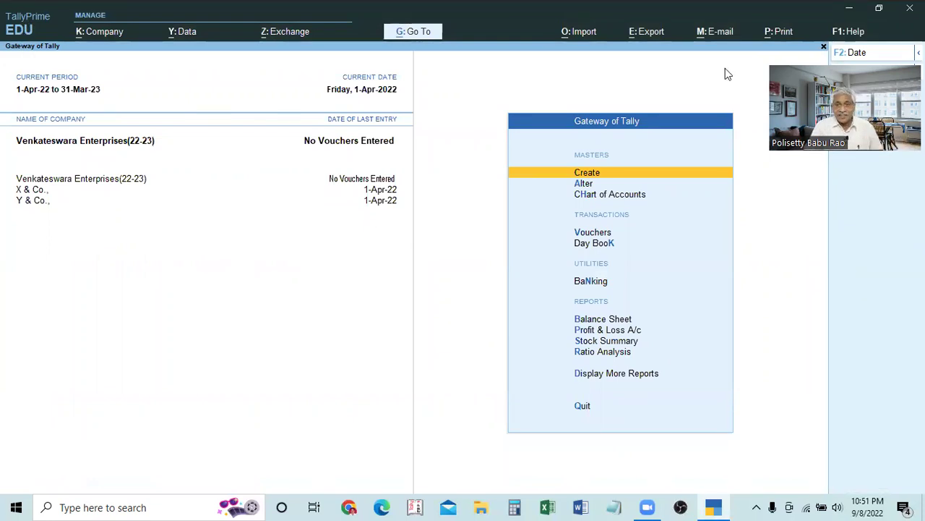
click(847, 32)
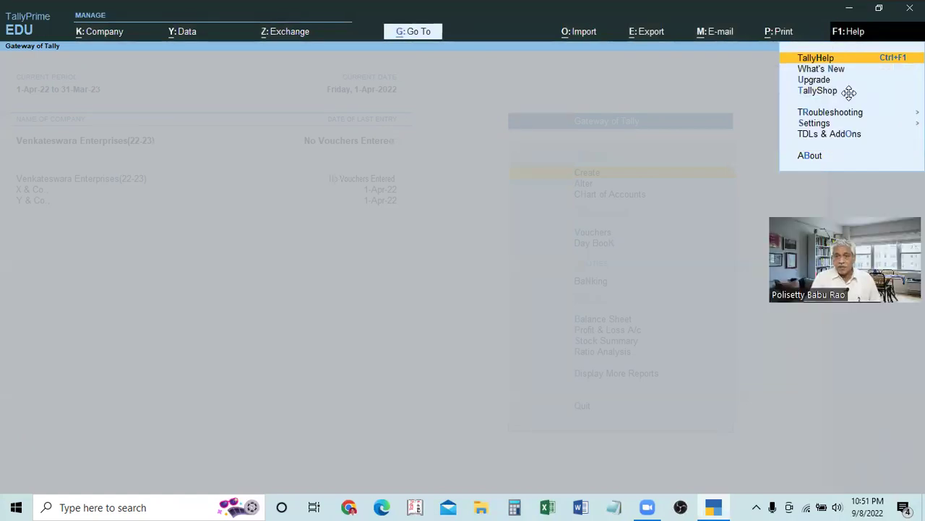
click(394, 286)
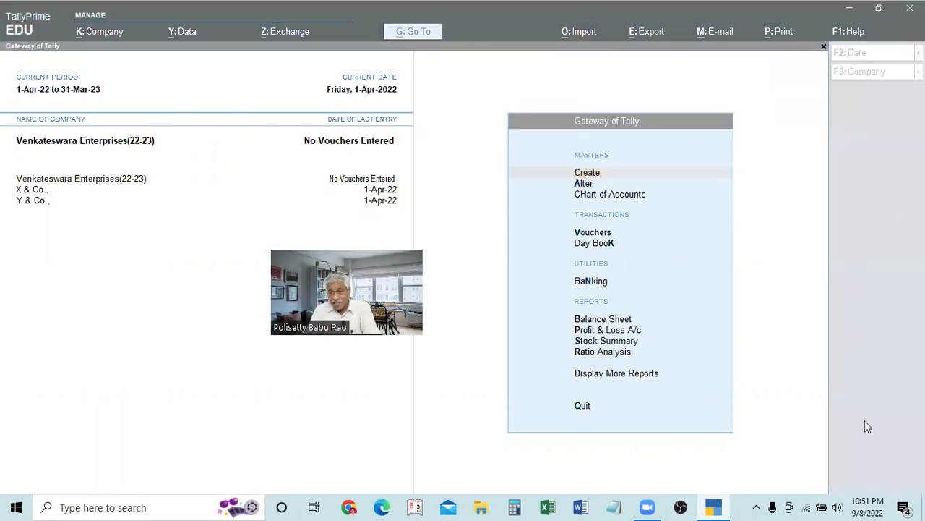
click(771, 101)
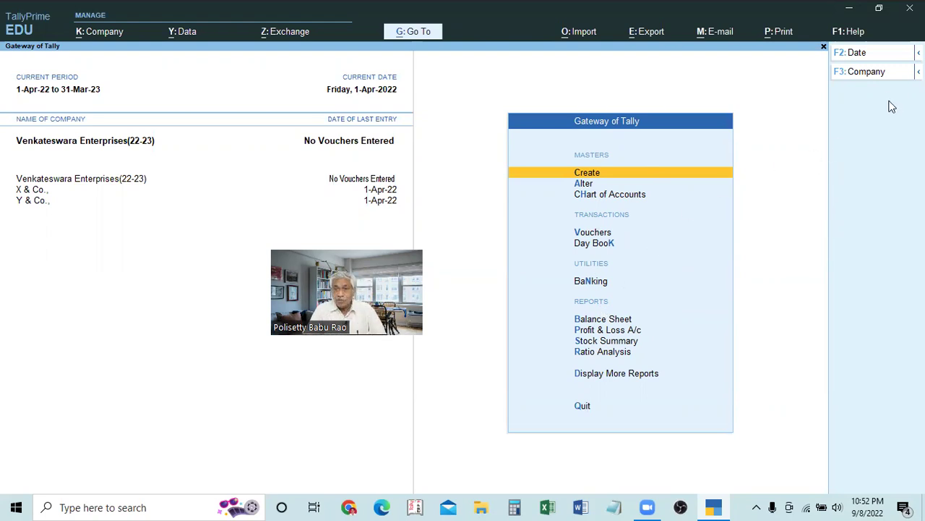
Open voucher entry to examine the available voucher types, and quit without recording a voucher
click(596, 230)
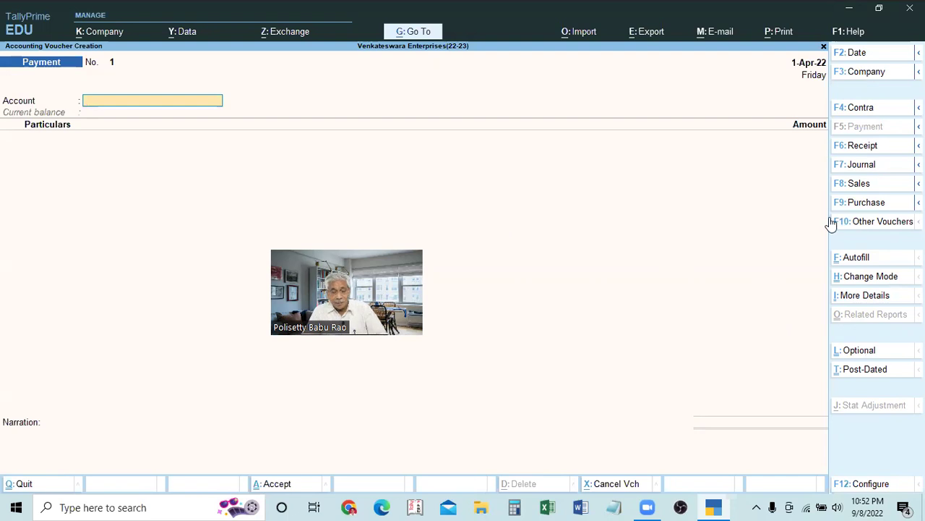
key(Escape)
key(Return)
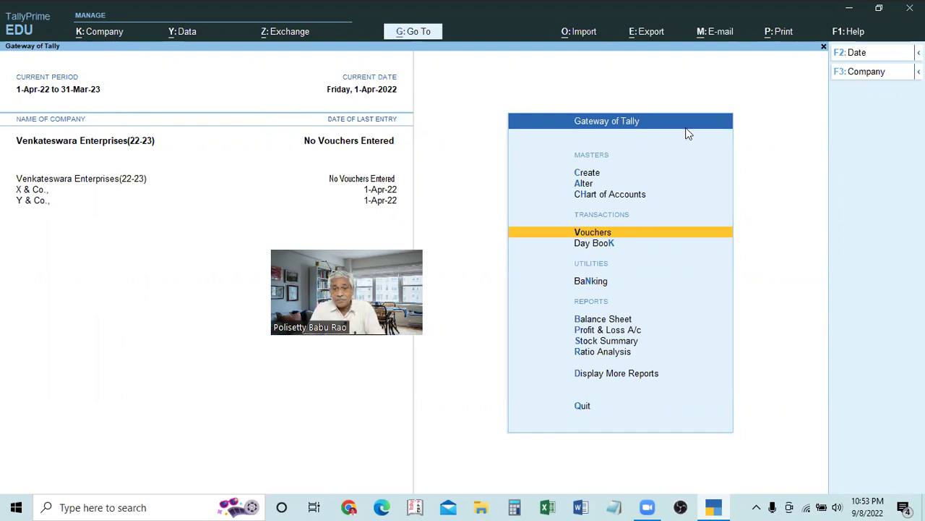
Open the company creation form from within a payment voucher, and quit both without saving anything
click(594, 233)
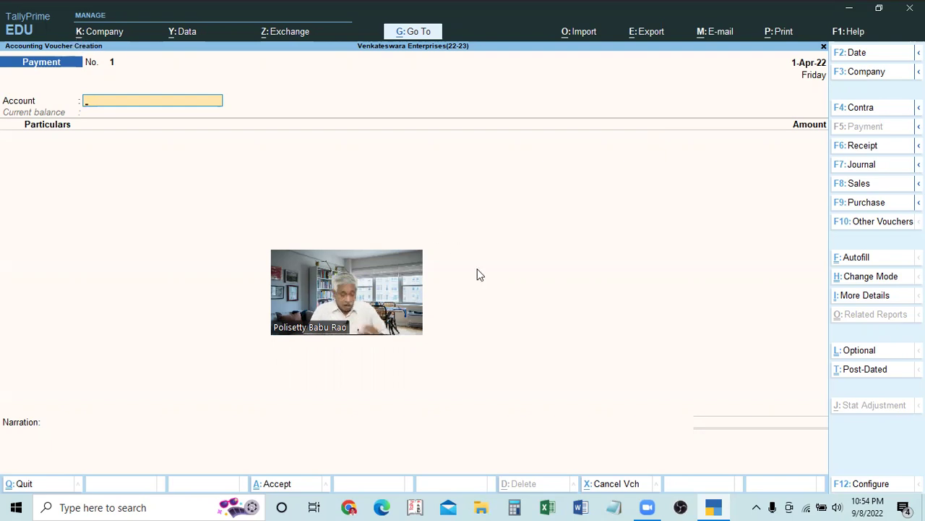
key(alt)
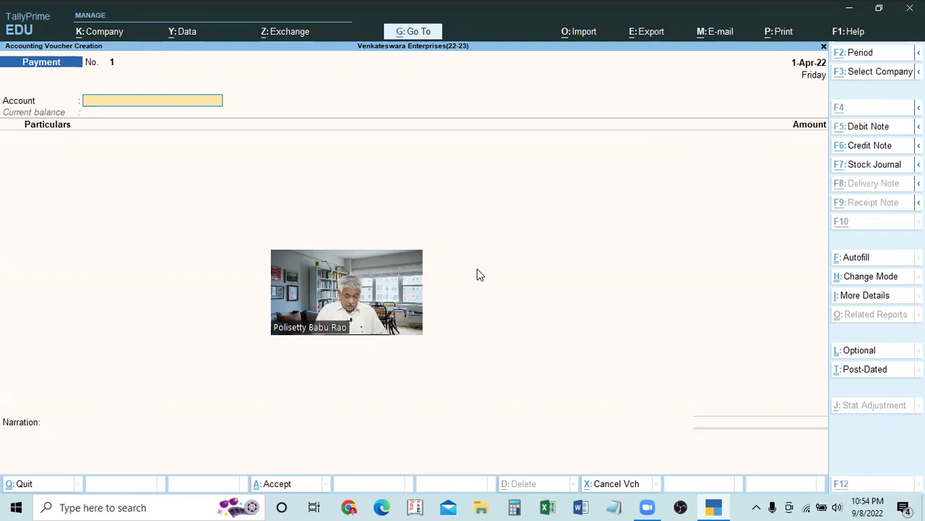
key(alt+k)
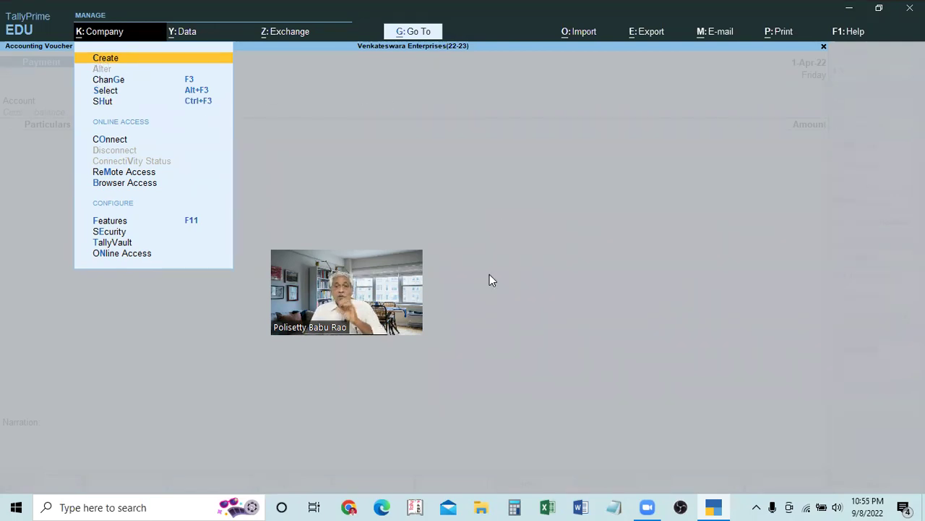
click(114, 64)
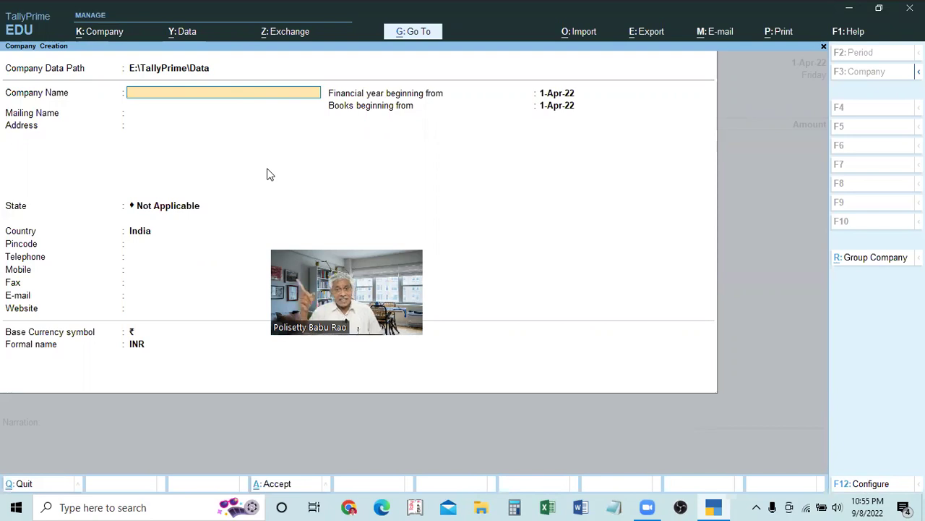
key(Escape)
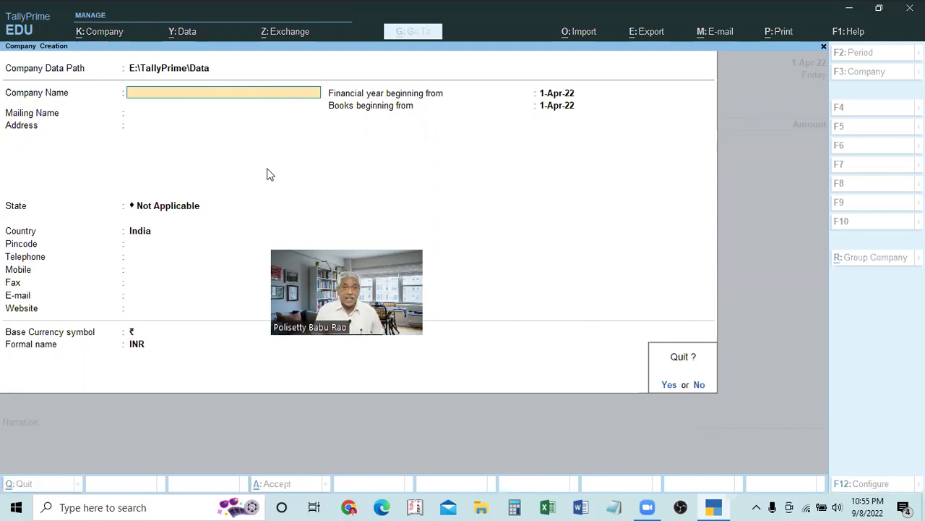
key(y)
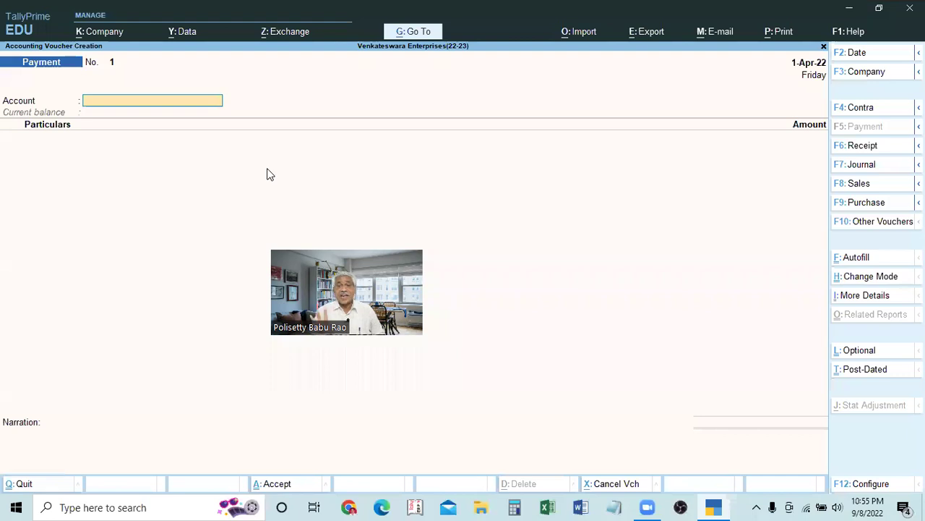
key(Escape)
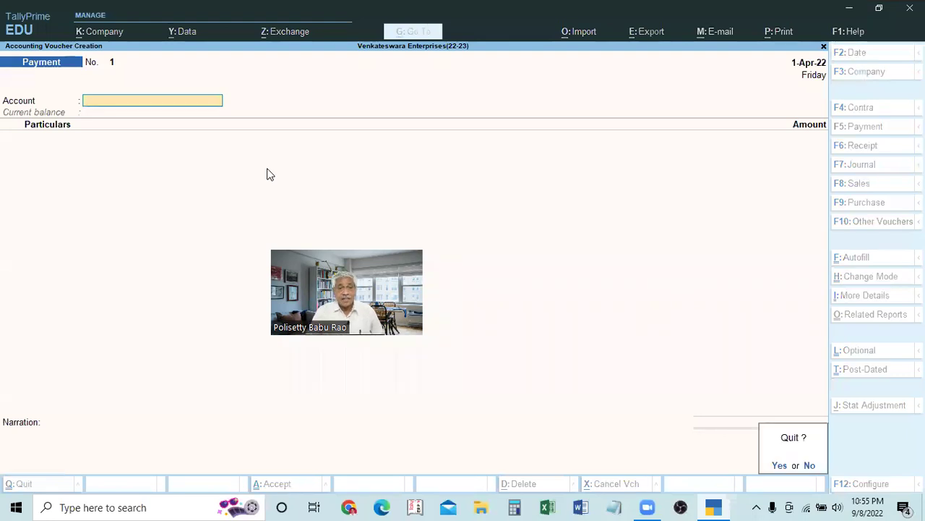
key(y)
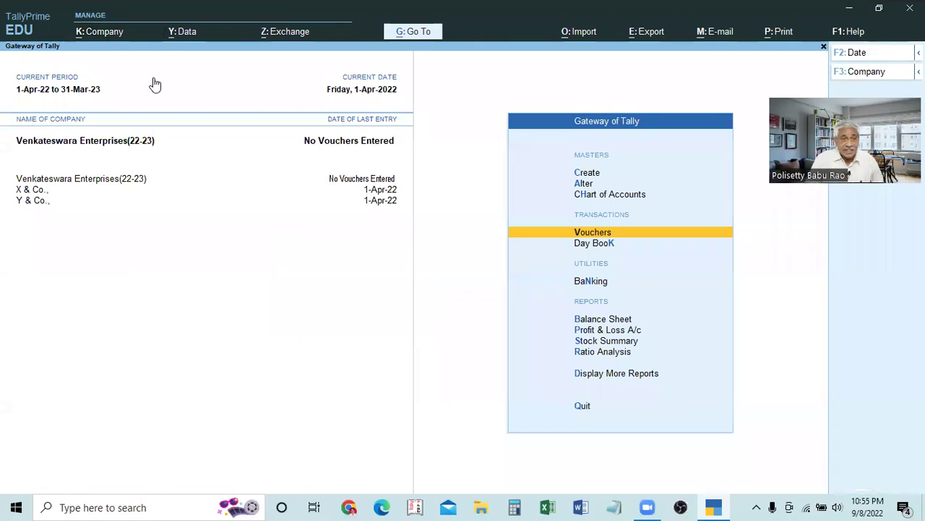
click(100, 38)
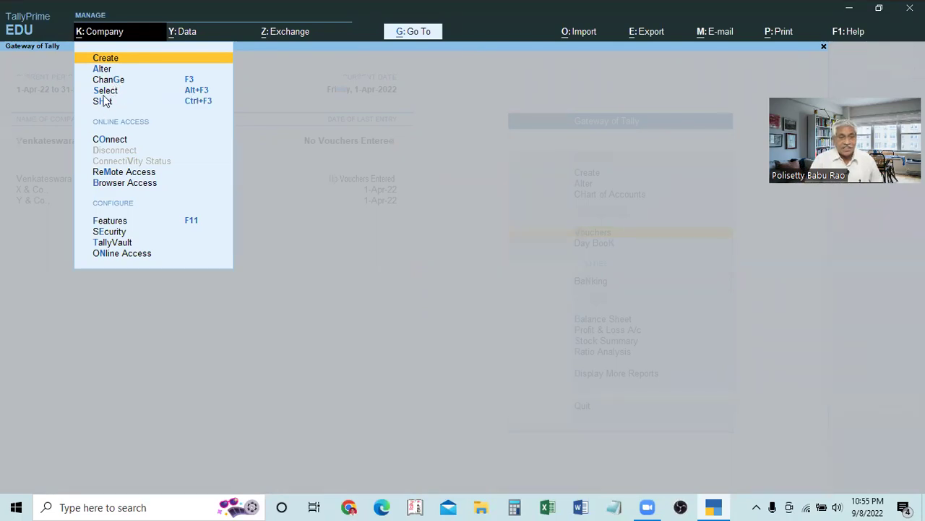
click(338, 157)
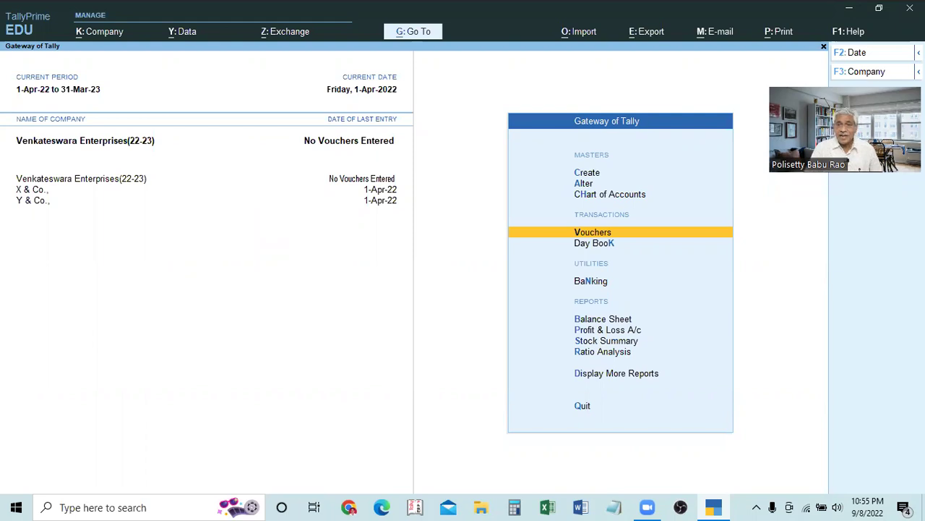
key(v)
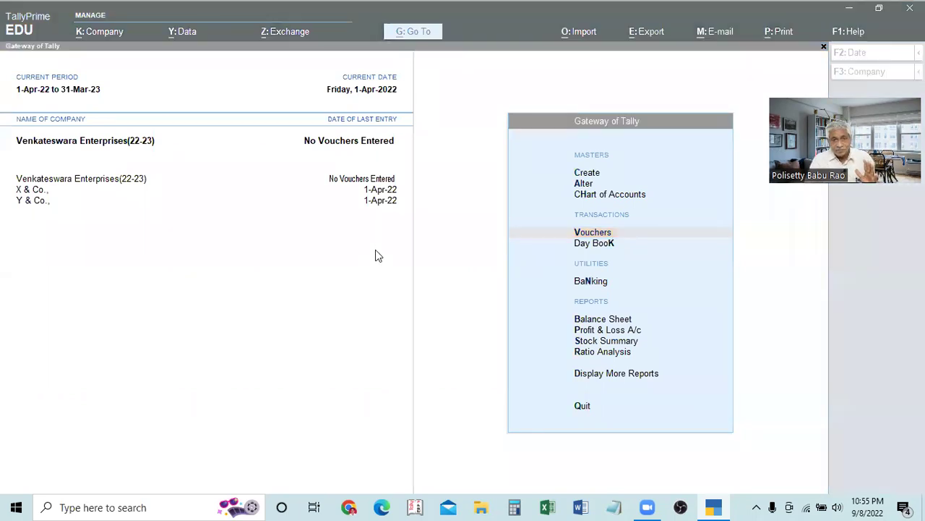
click(170, 259)
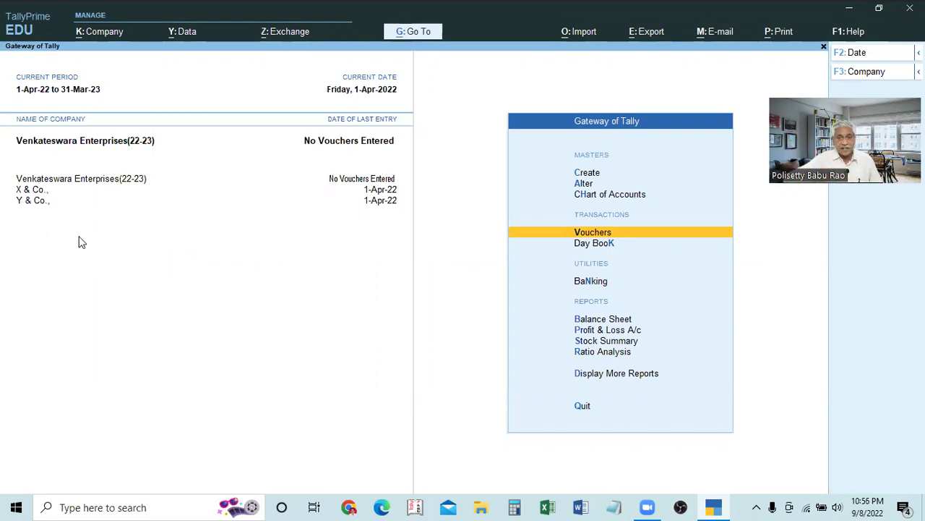
Switch the active company between X & Co. and Y & Co. among the loaded companies, finishing on X & Co
click(71, 200)
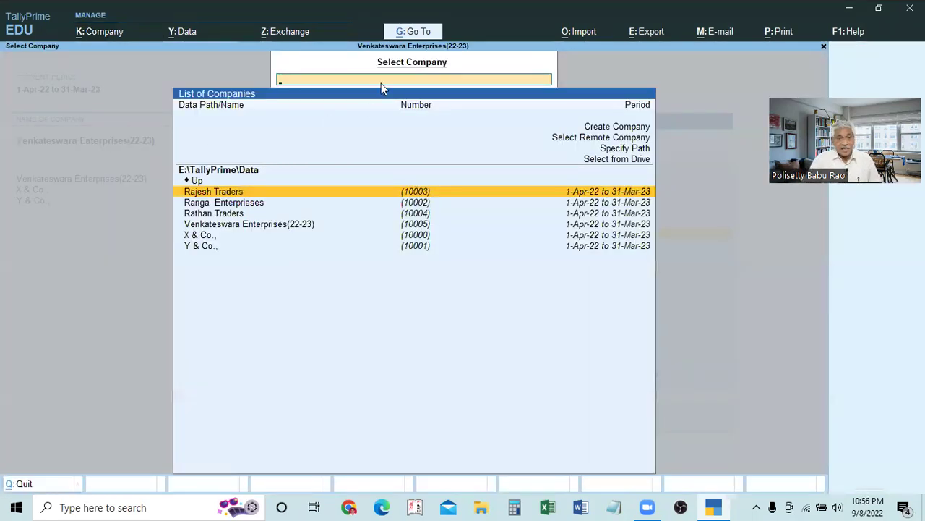
click(412, 236)
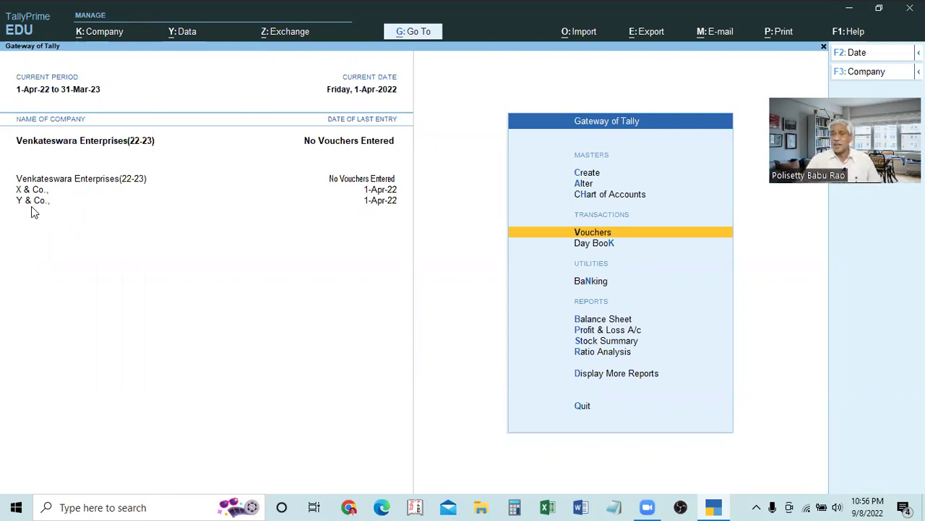
click(43, 190)
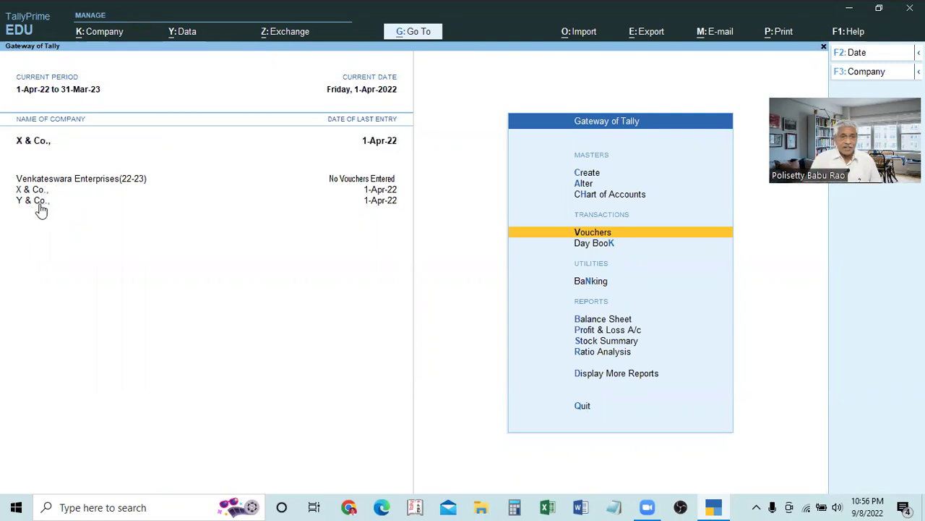
click(41, 206)
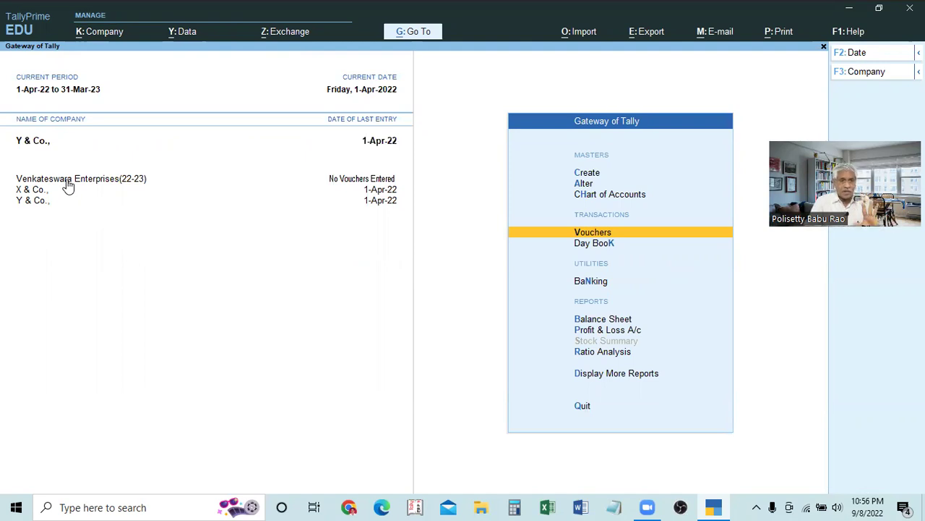
click(33, 191)
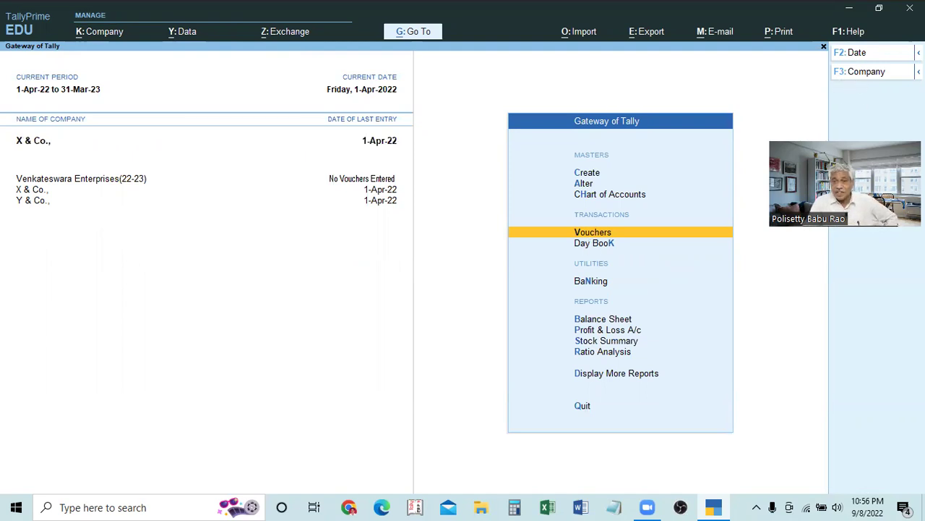
Open the list for changing the company and the current date setting, and quit both without changes
click(889, 75)
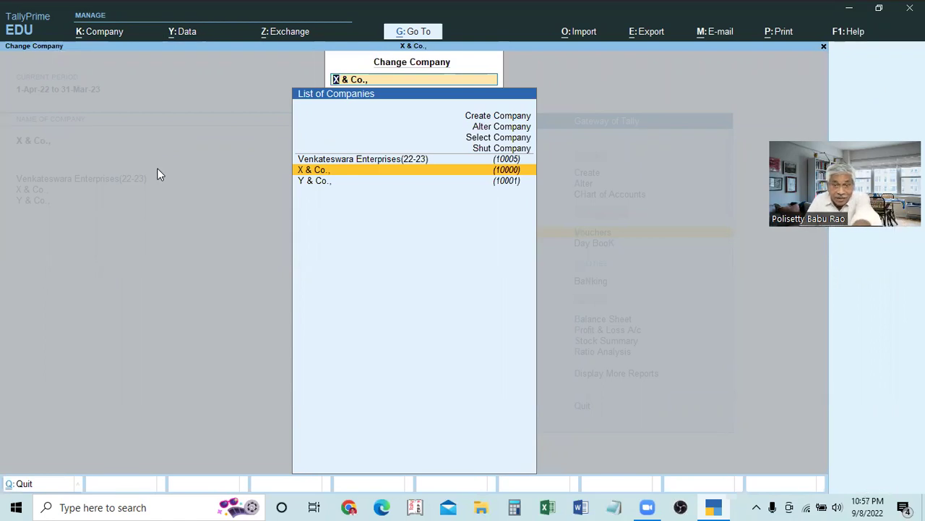
key(BackSpace)
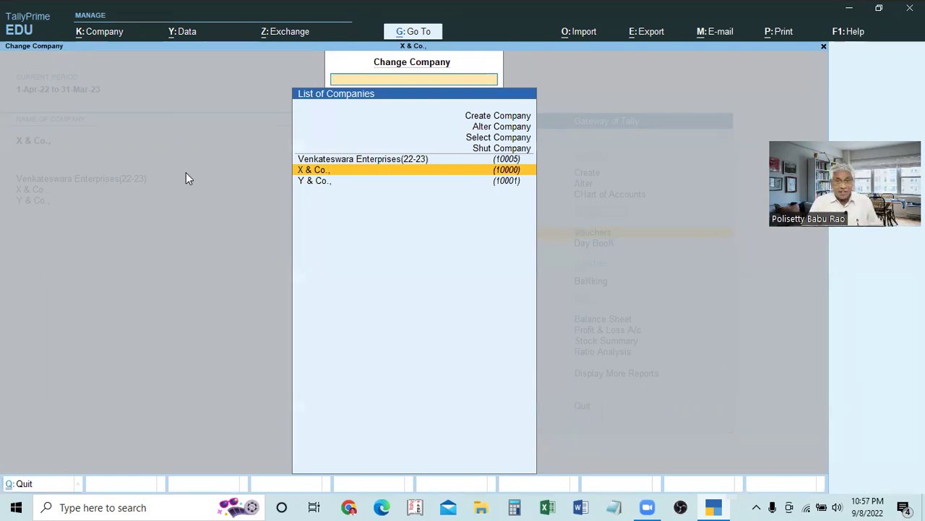
key(Escape)
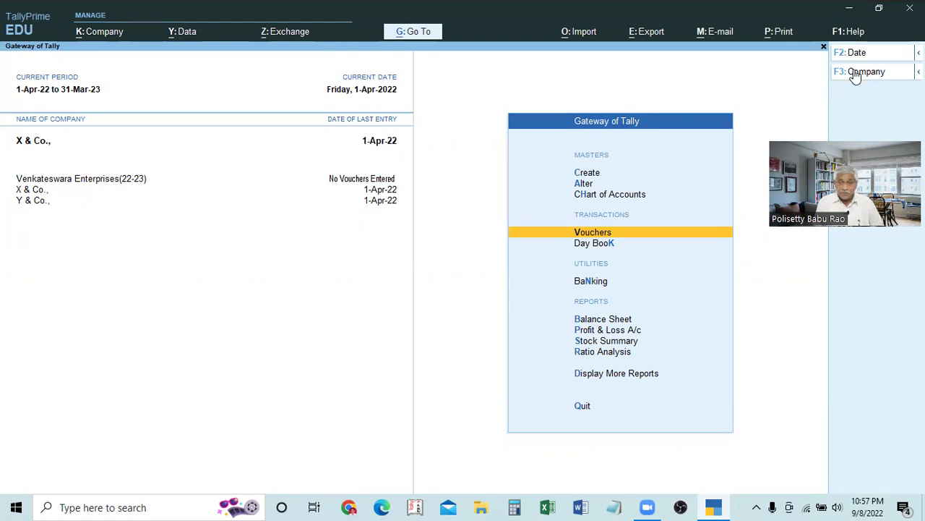
key(F2)
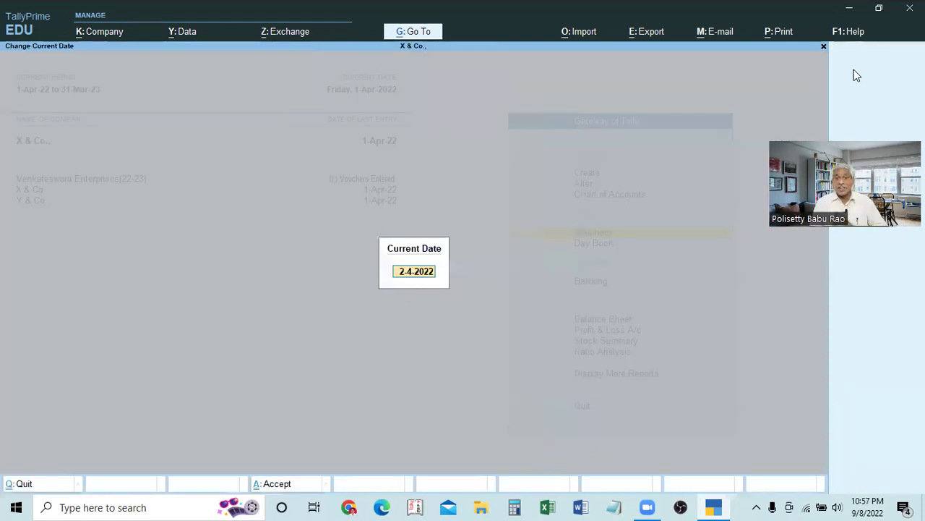
key(BackSpace)
key(Escape)
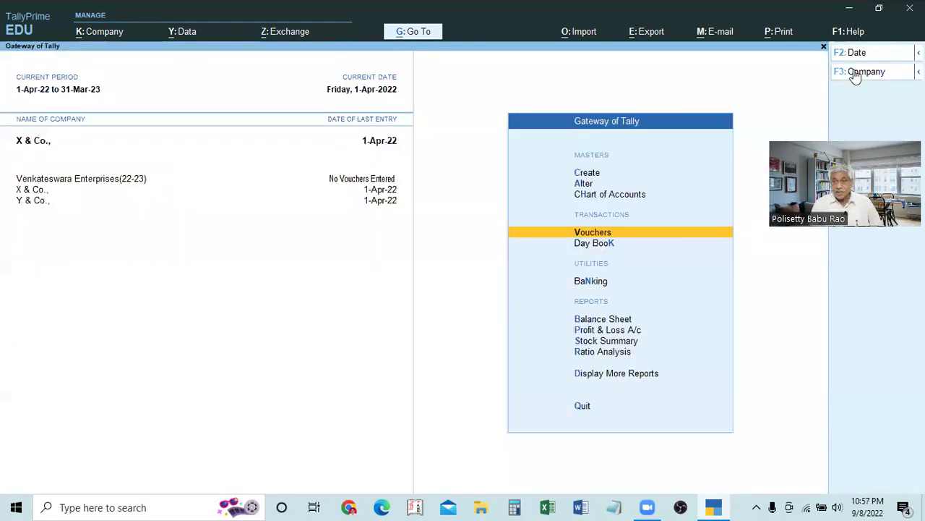
Review the loaded companies once more, quit the list, and examine the options for changing, selecting and shutting a company
key(F3)
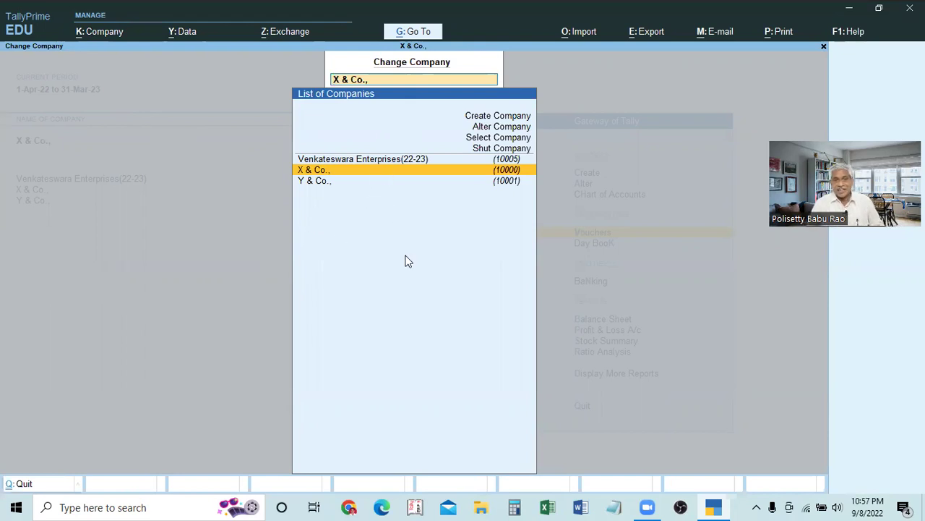
key(BackSpace)
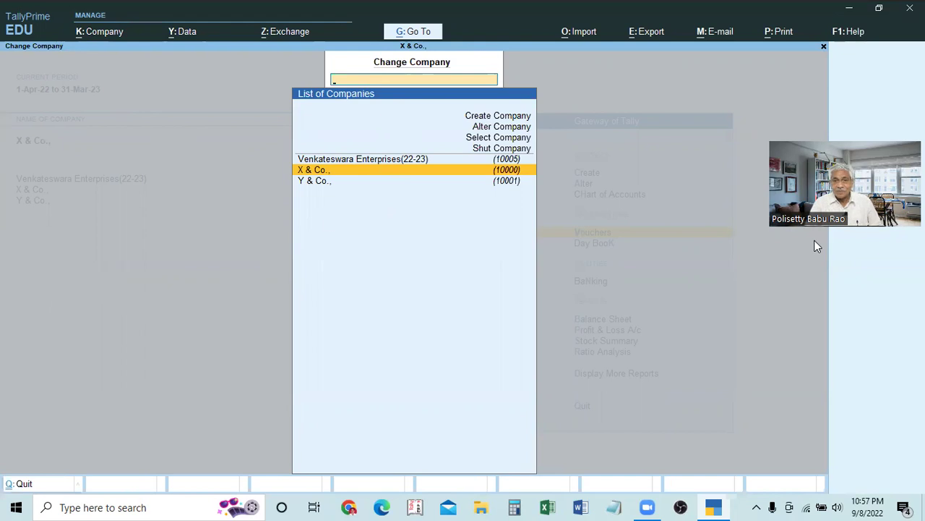
key(Escape)
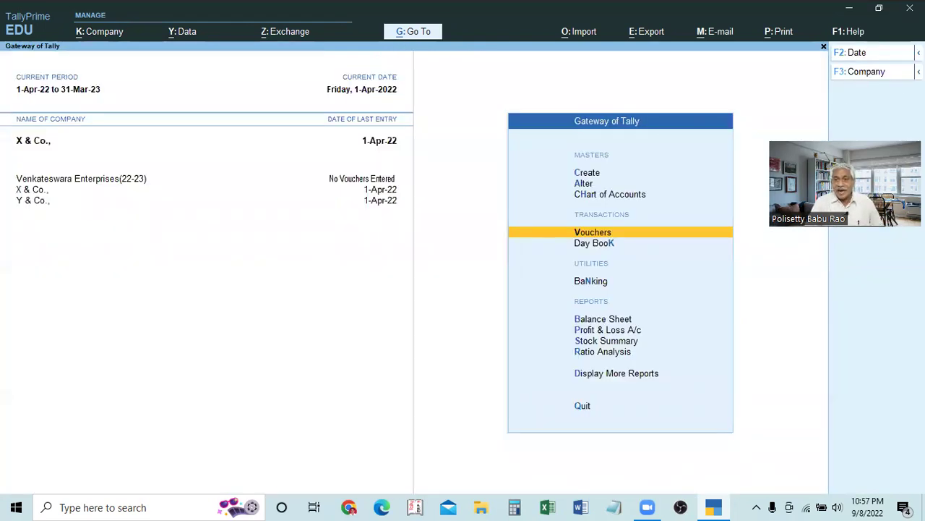
click(866, 72)
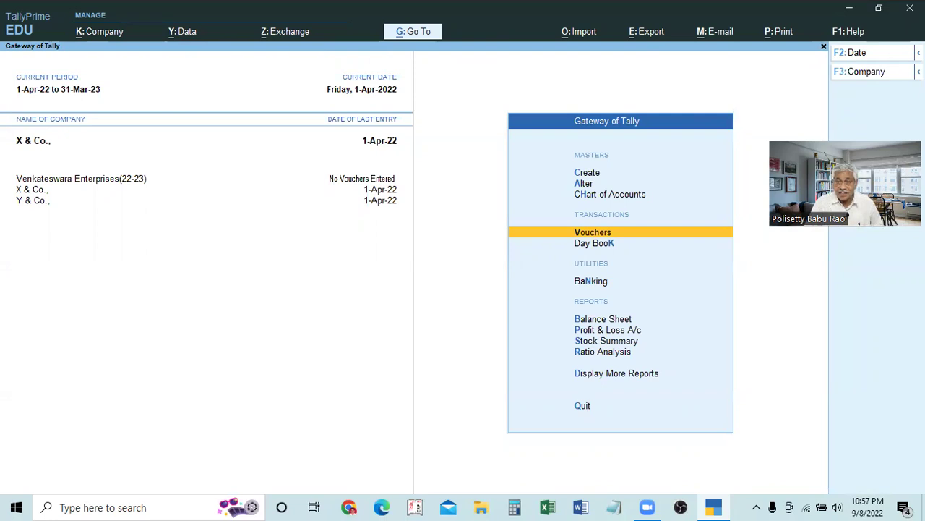
mouse_move(840, 75)
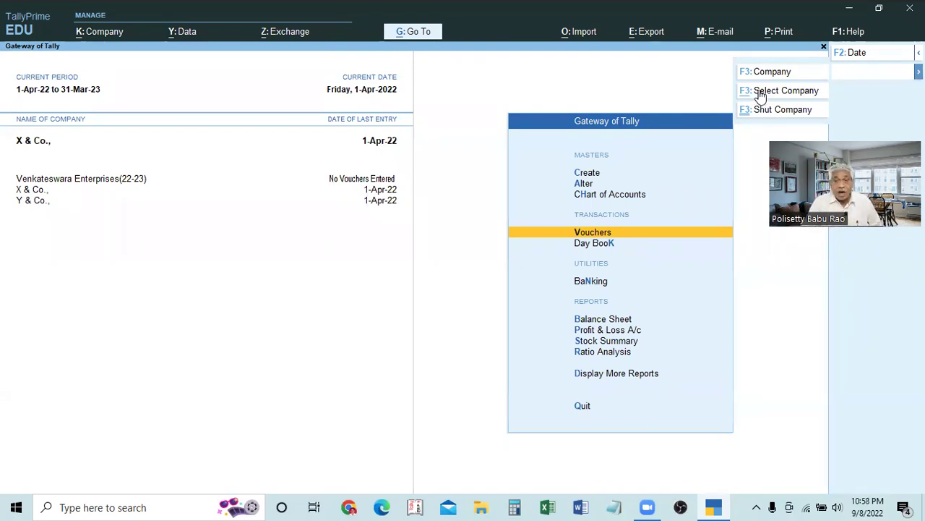
key(alt)
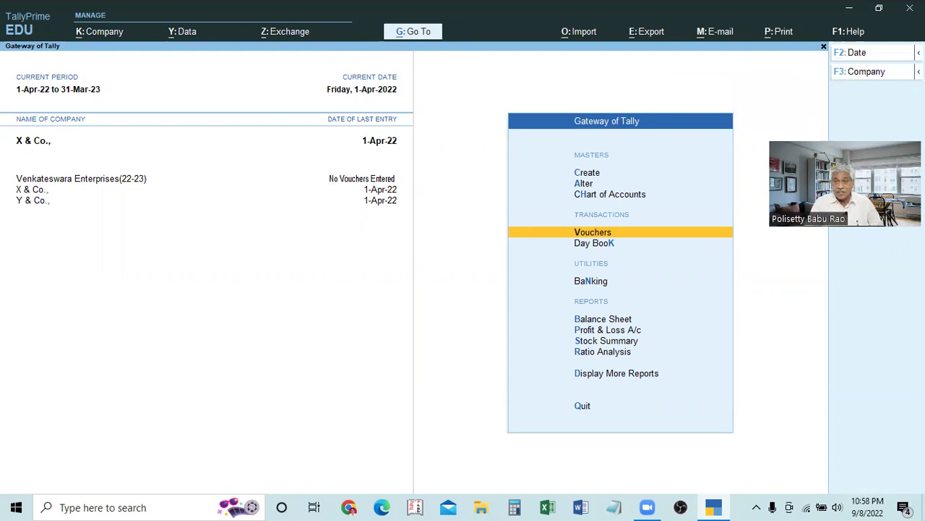
mouse_move(918, 71)
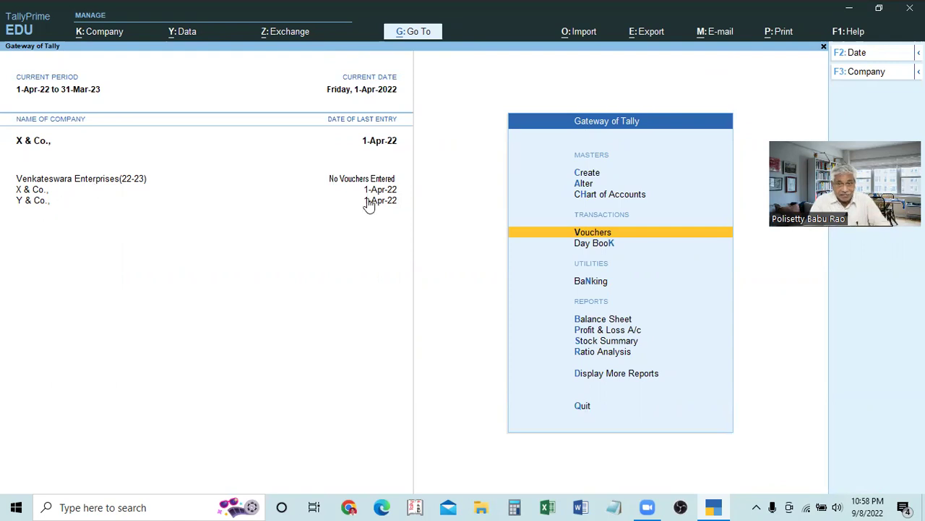
click(860, 75)
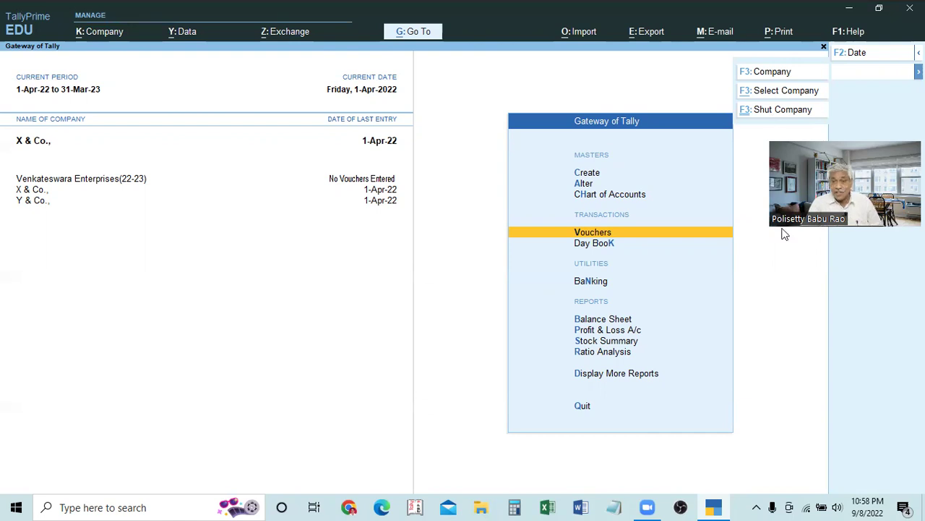
Bring up the company selection for E:\TallyPrime\Data and quit it without loading a company
click(339, 291)
key(alt)
key(alt+F3)
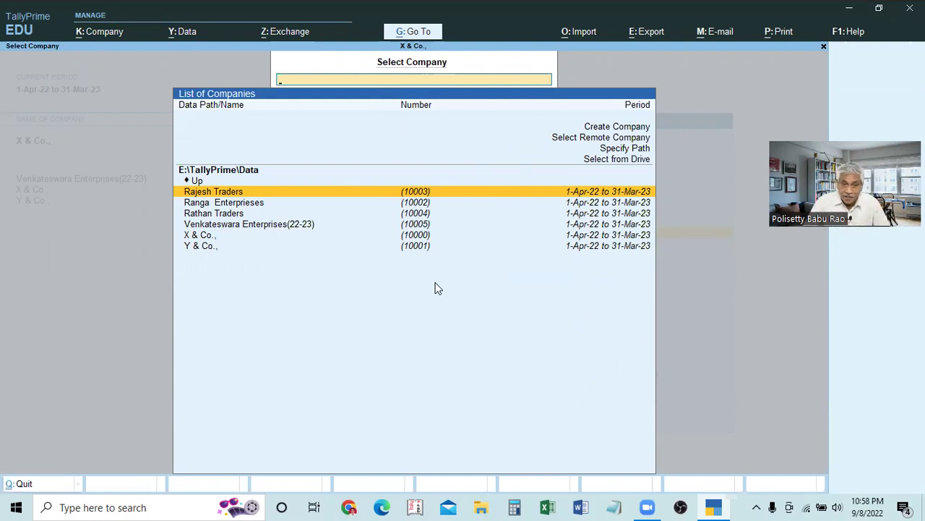
key(Escape)
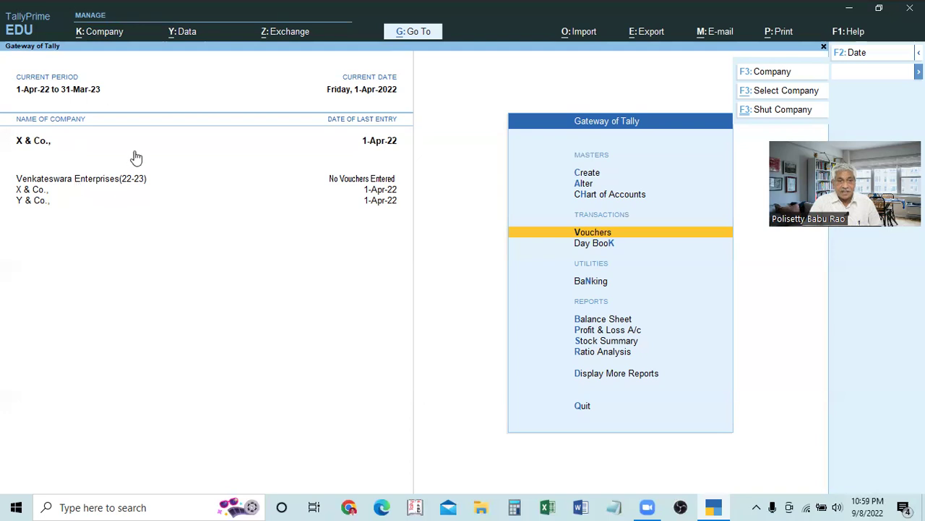
Look at the lists for shutting and changing a company, keeping X & Co. as the active company
click(771, 112)
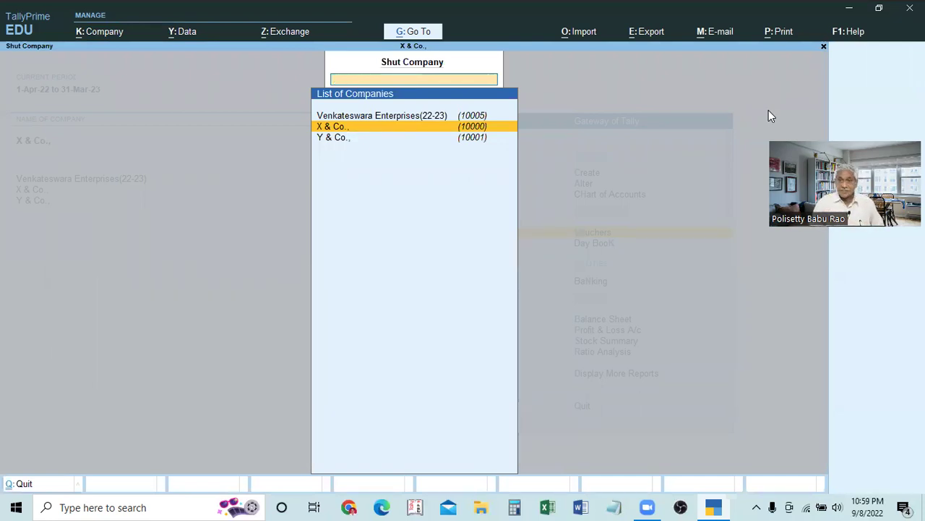
key(Return)
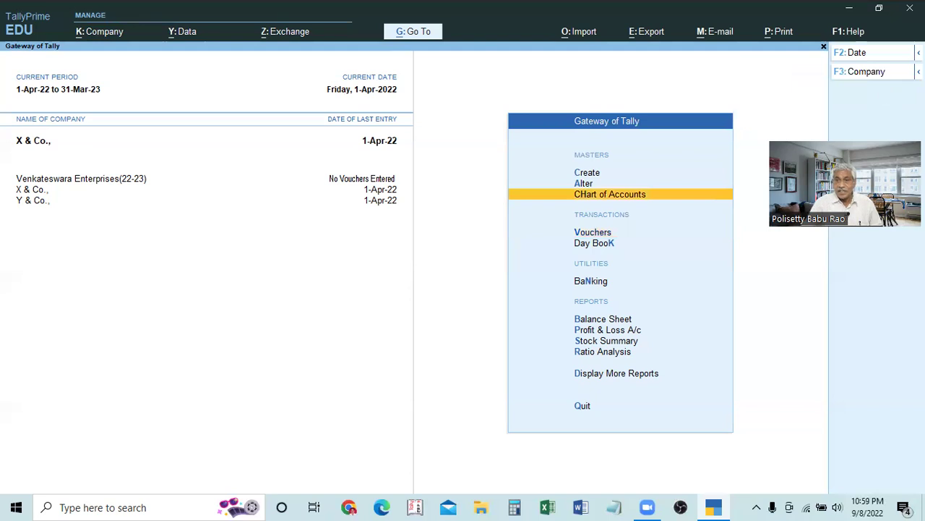
click(866, 71)
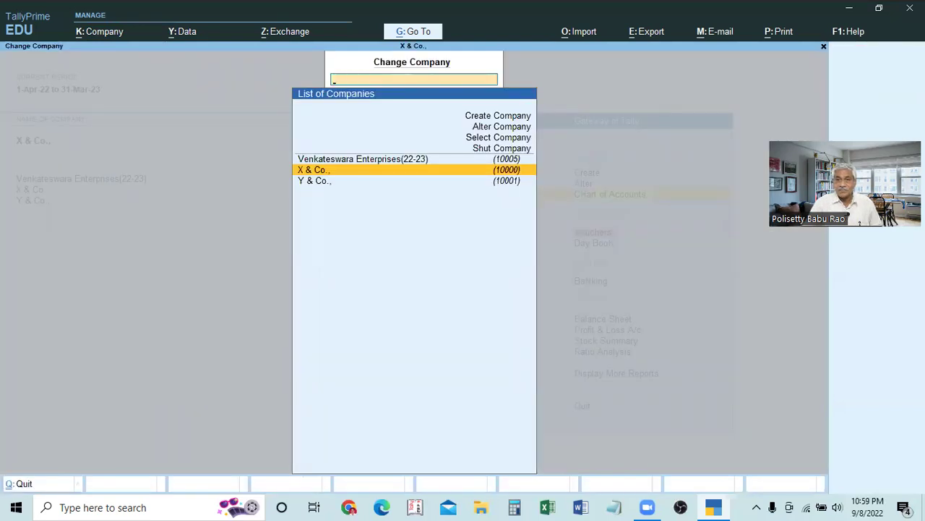
key(Return)
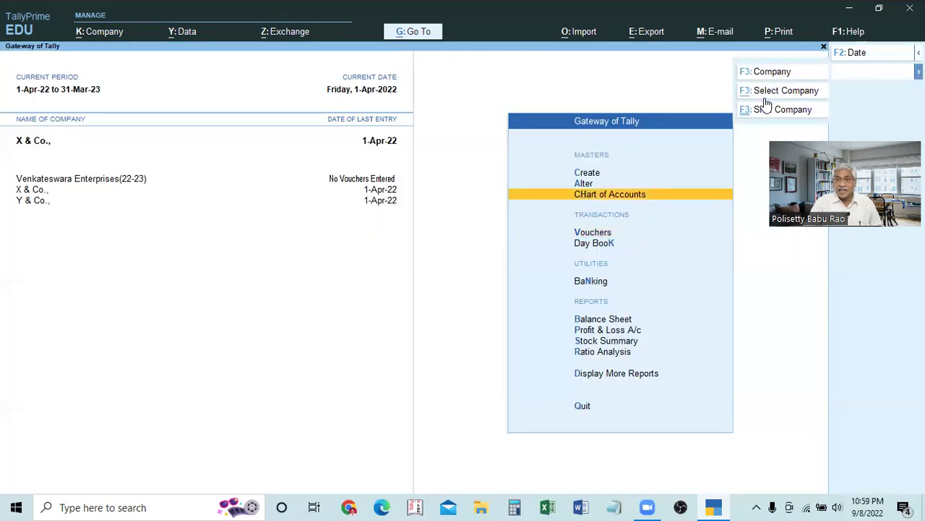
Shut the loaded companies X & Co. and Y & Co
key(ctrl)
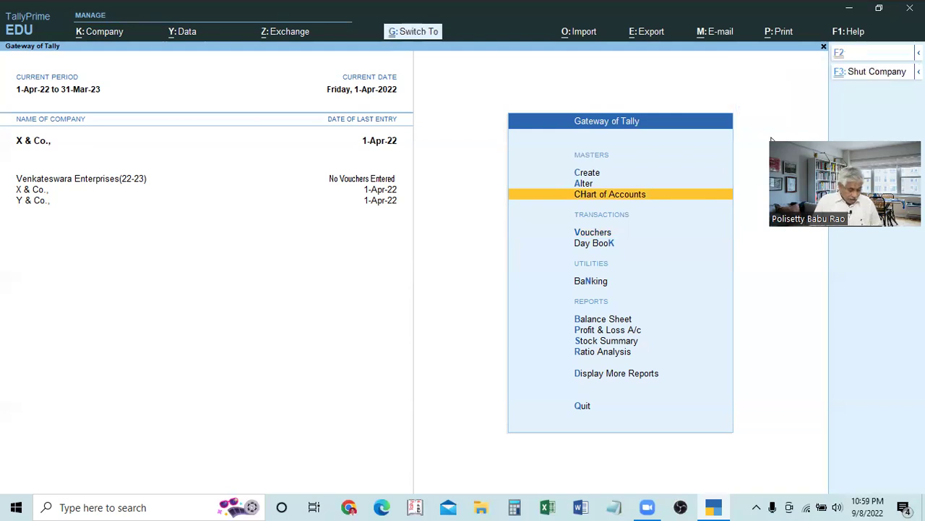
key(ctrl+F3)
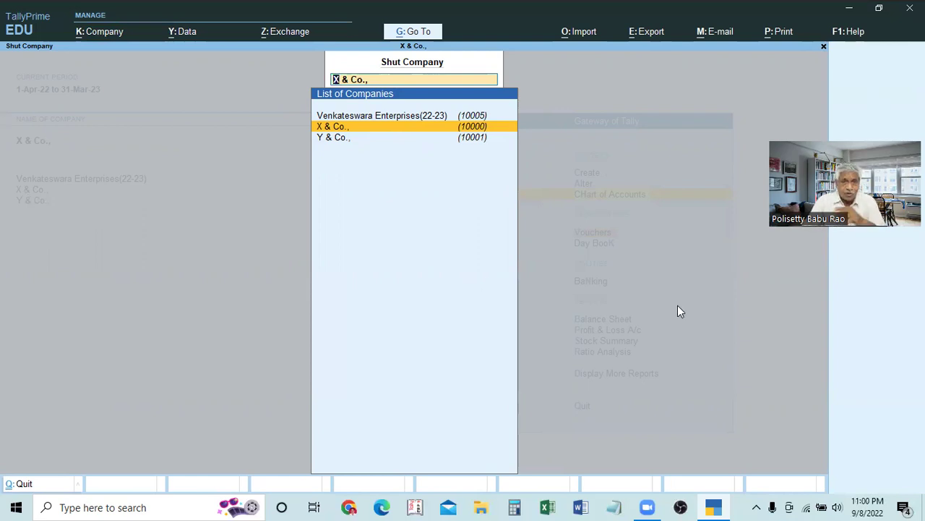
key(Return)
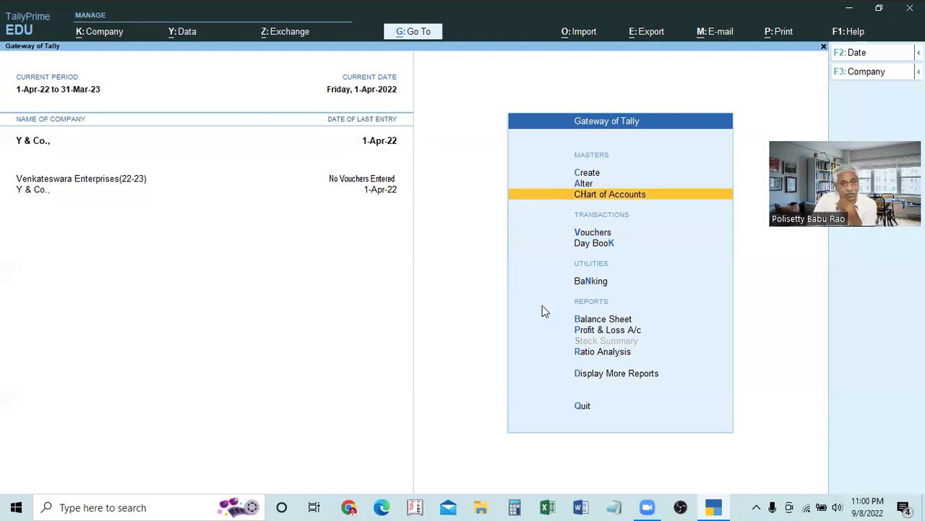
key(ctrl+F3)
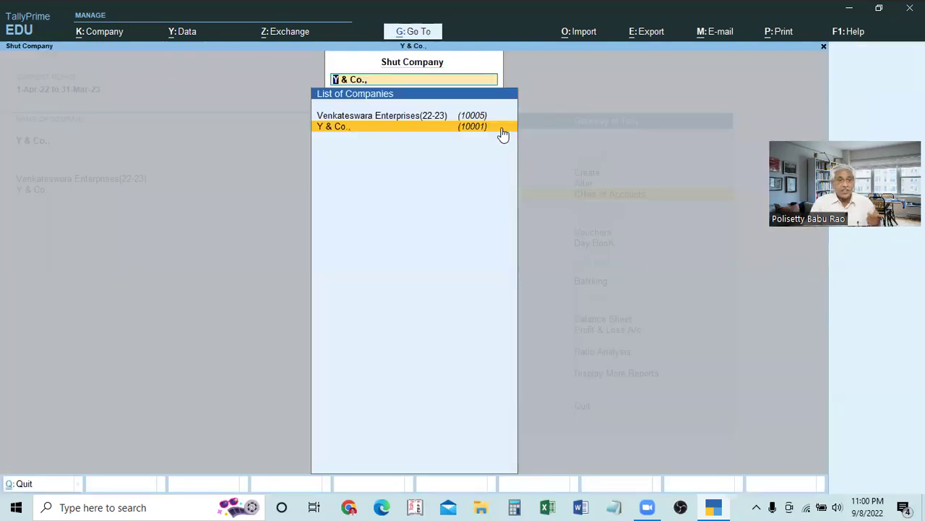
click(348, 128)
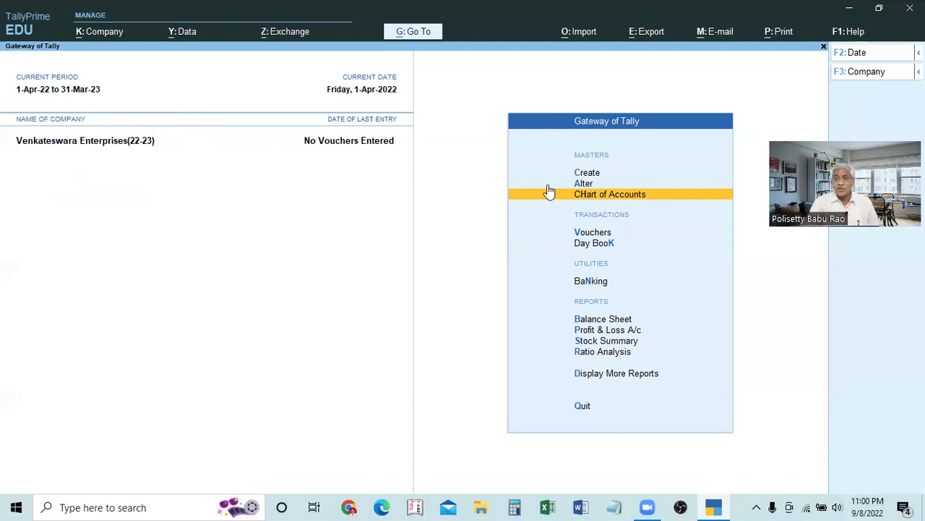
Shut Venkateswara Enterprises(22-23), the only company still loaded
mouse_move(919, 72)
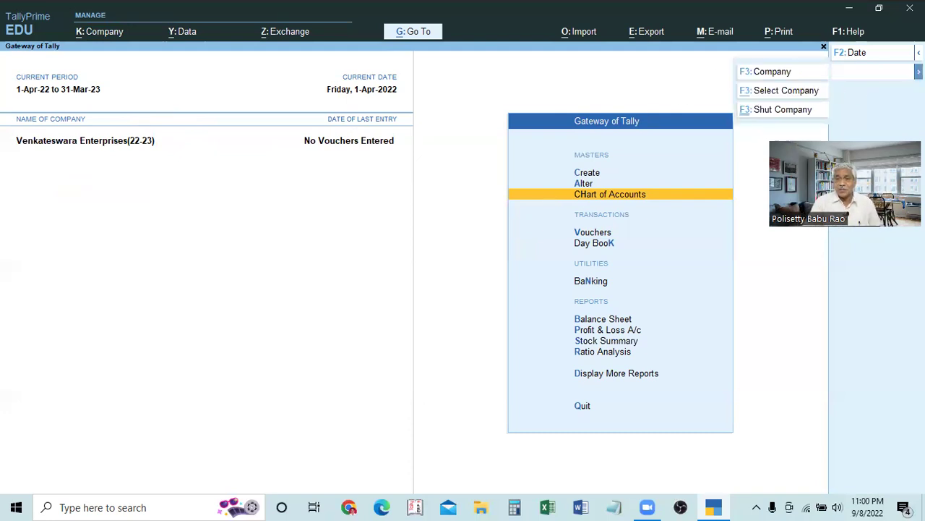
click(758, 110)
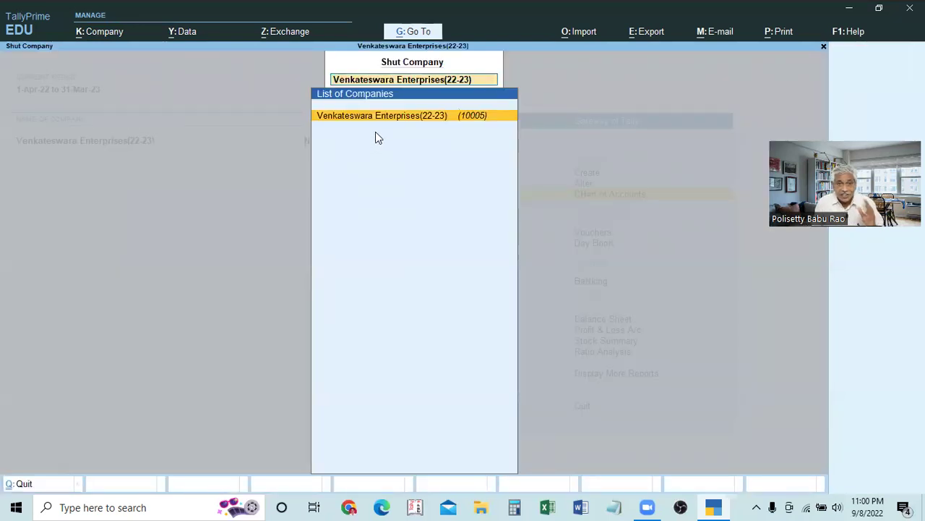
key(Return)
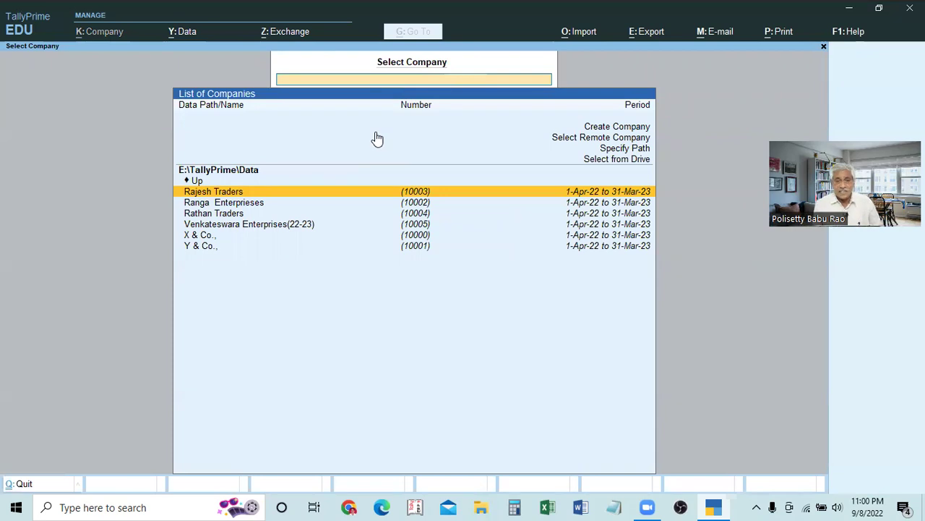
key(Escape)
key(Escape)
key(Escape)
key(Escape)
key(Escape)
key(Escape)
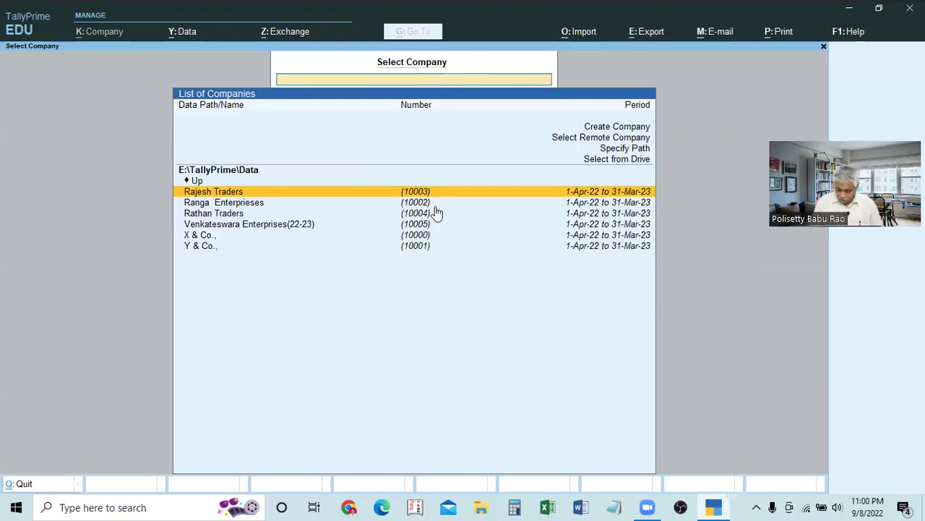
Load Venkateswara Enterprises(22-23) from E:\TallyPrime\Data
key(Down)
key(Down)
key(Down)
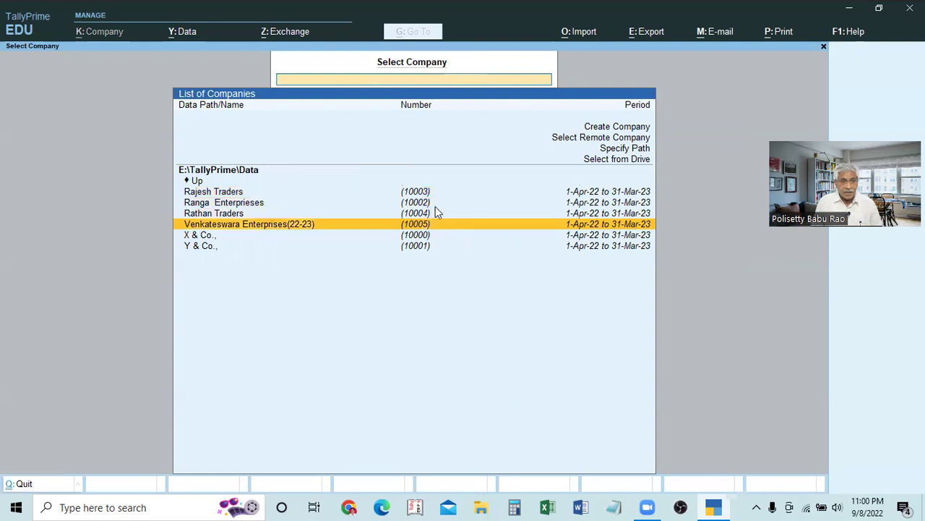
key(Return)
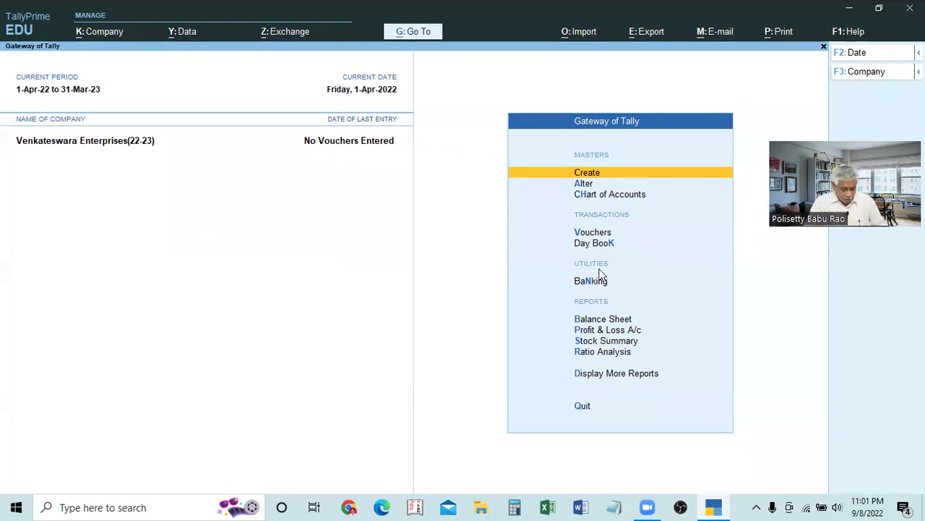
Load Rajesh Traders from E:\TallyPrime\Data in addition to the company already open
key(alt+F3)
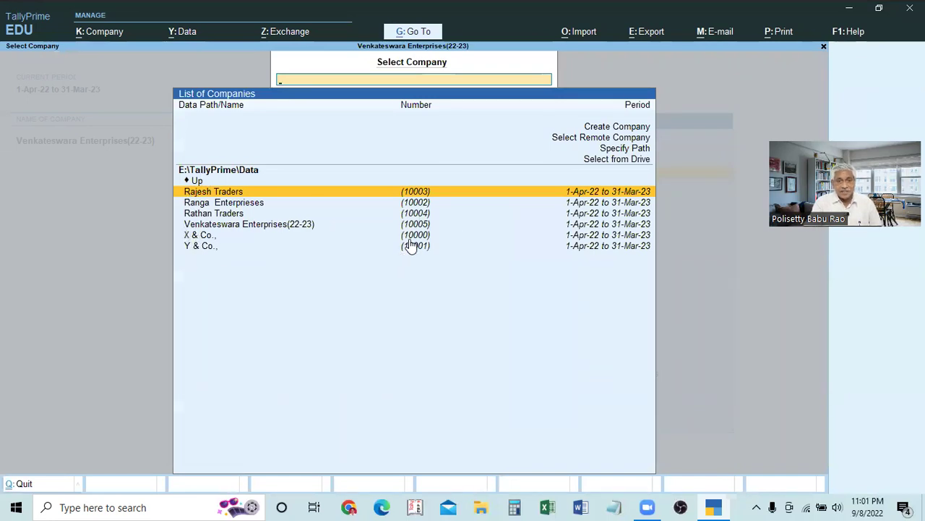
click(226, 194)
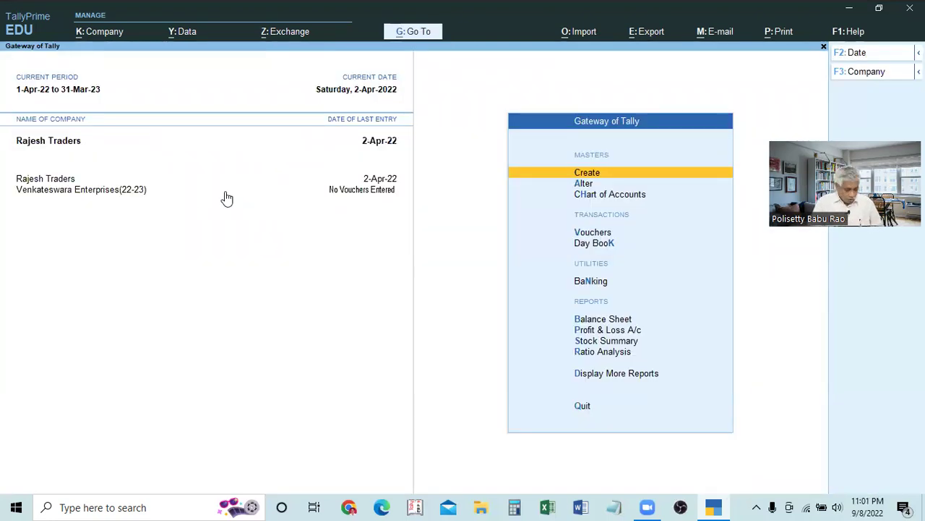
Look at the list of companies available for selection and the company management options, without choosing anything
key(F3)
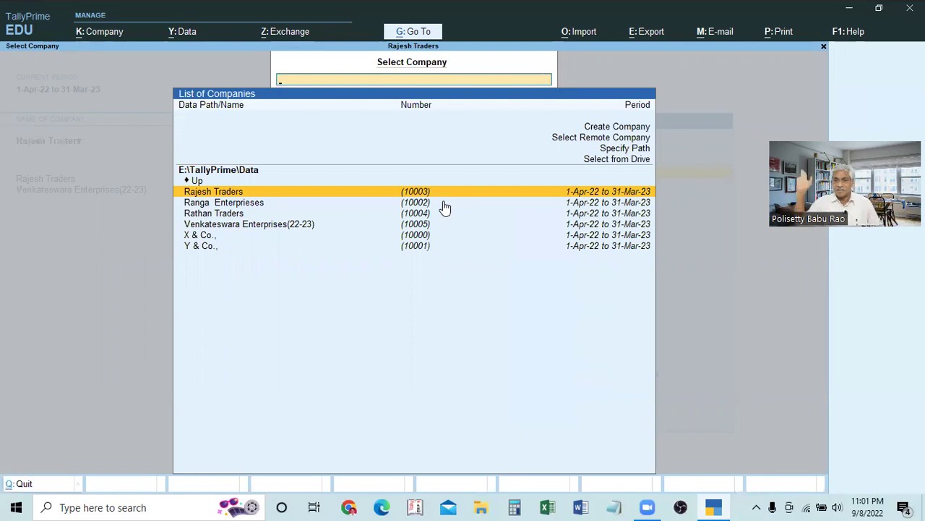
key(Escape)
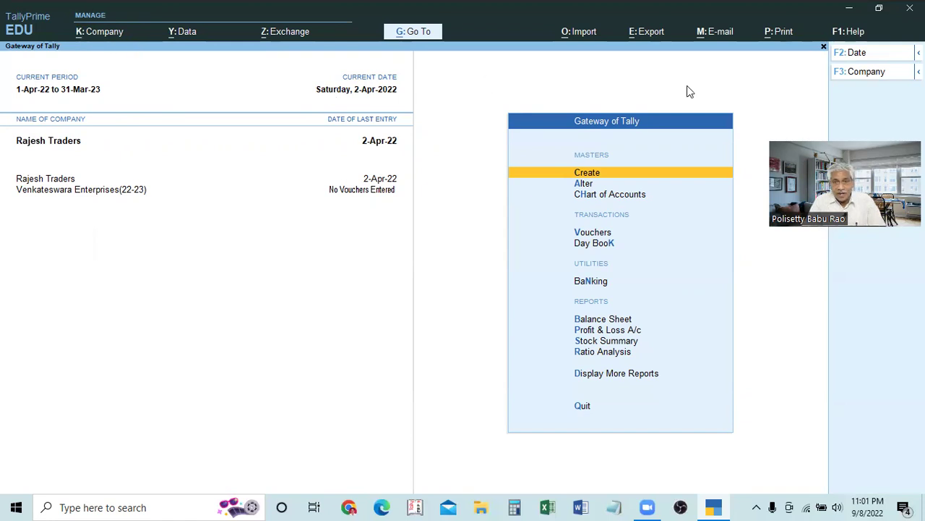
click(94, 34)
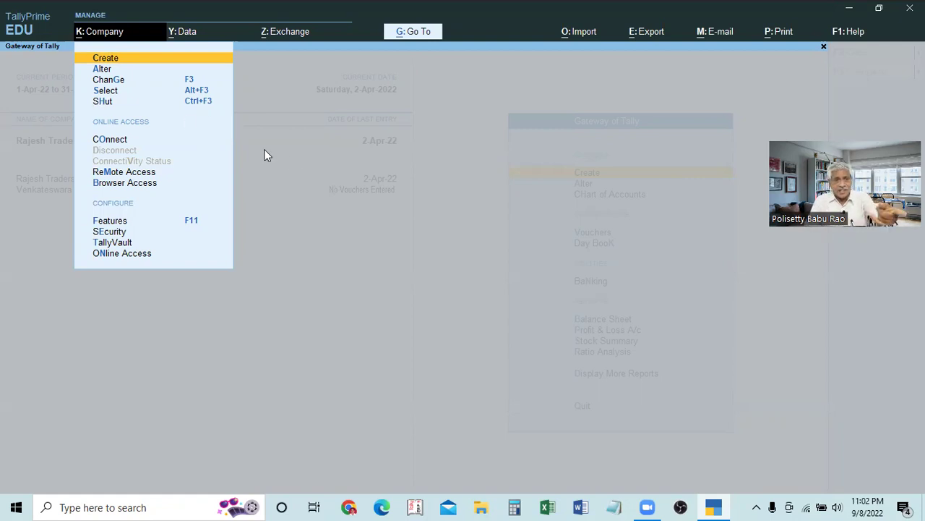
click(674, 123)
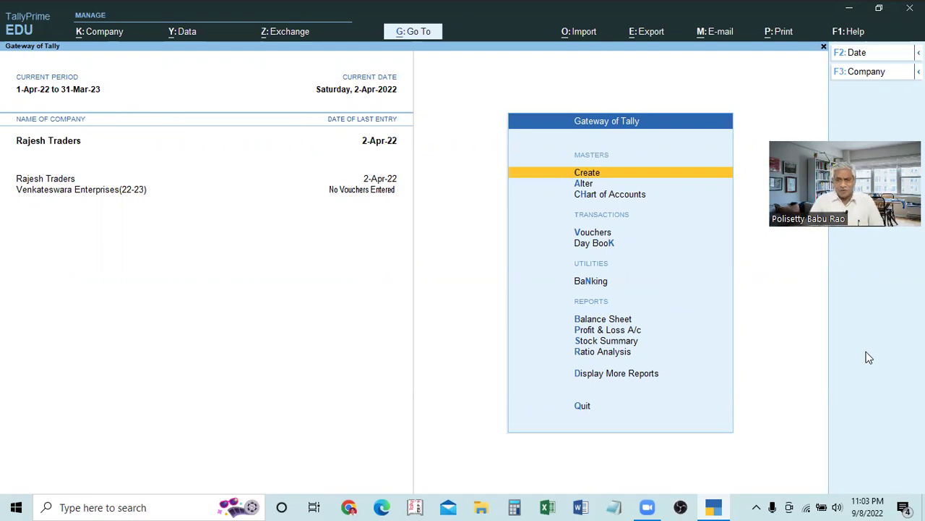
Minimise the TallyPrime window to show the desktop and restore it
mouse_move(718, 501)
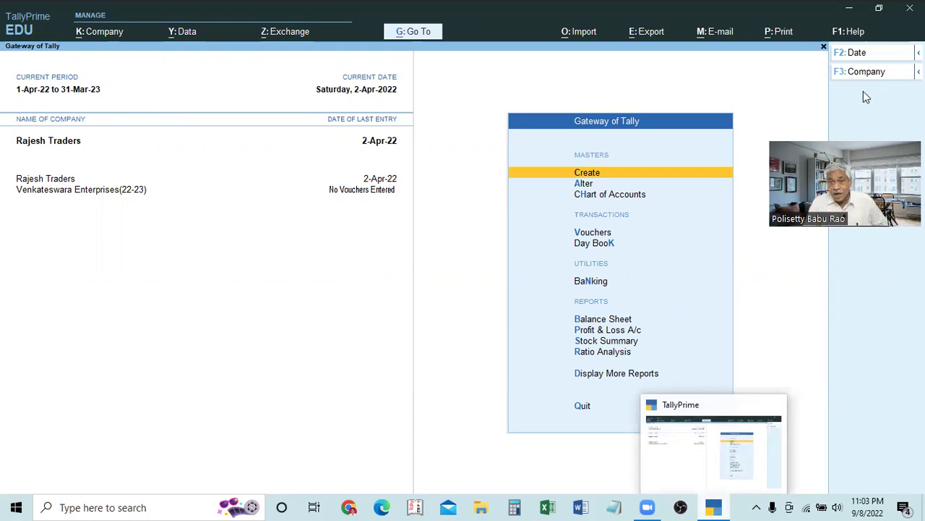
click(849, 7)
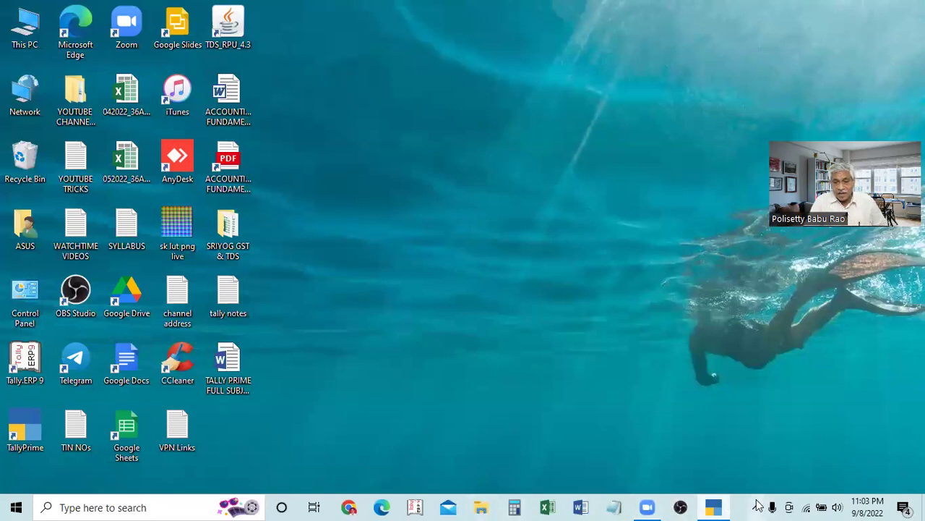
click(716, 506)
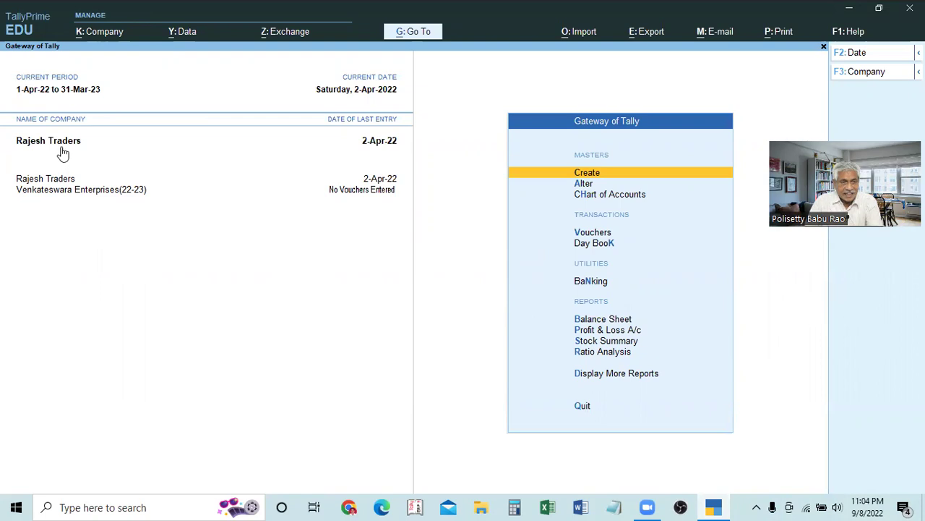
Make Venkateswara Enterprises(22-23) the active company among the loaded companies
click(90, 194)
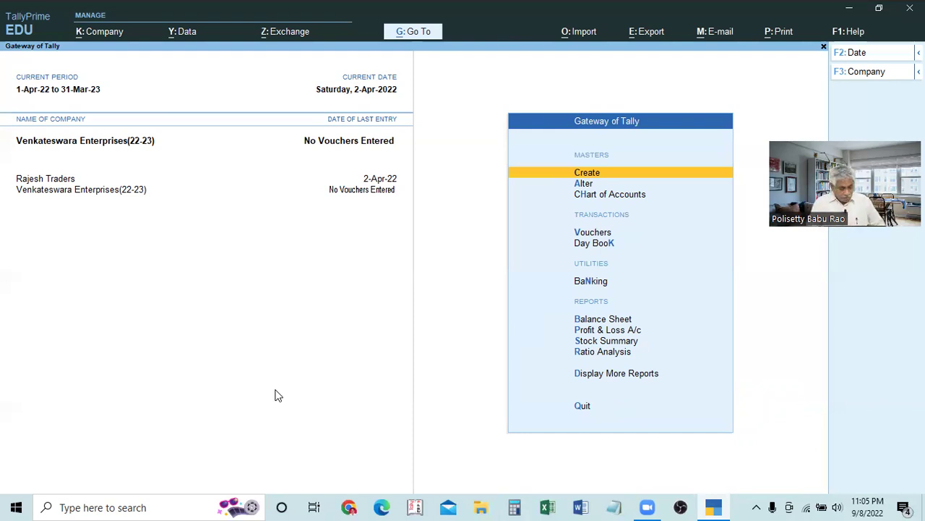
Bring up the prompt to quit TallyPrime several times and decline it each time
key(Escape)
key(n)
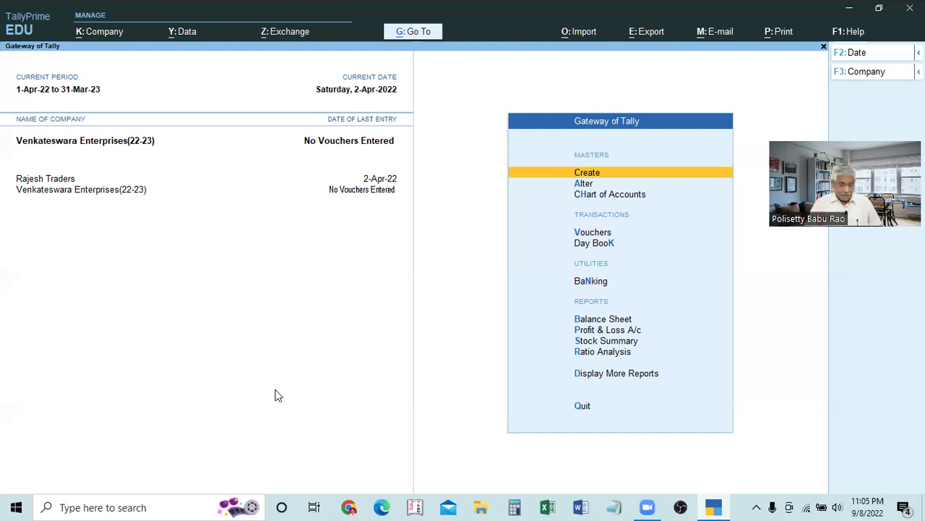
key(Escape)
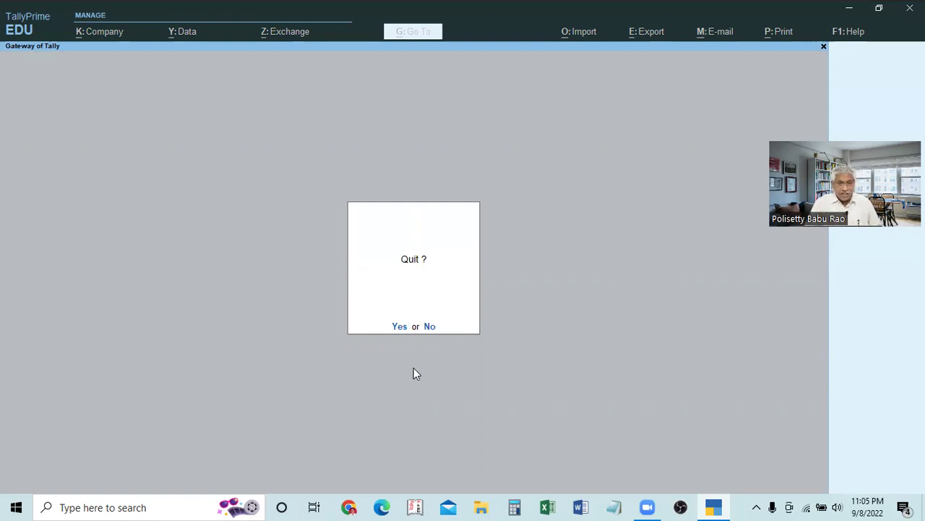
key(n)
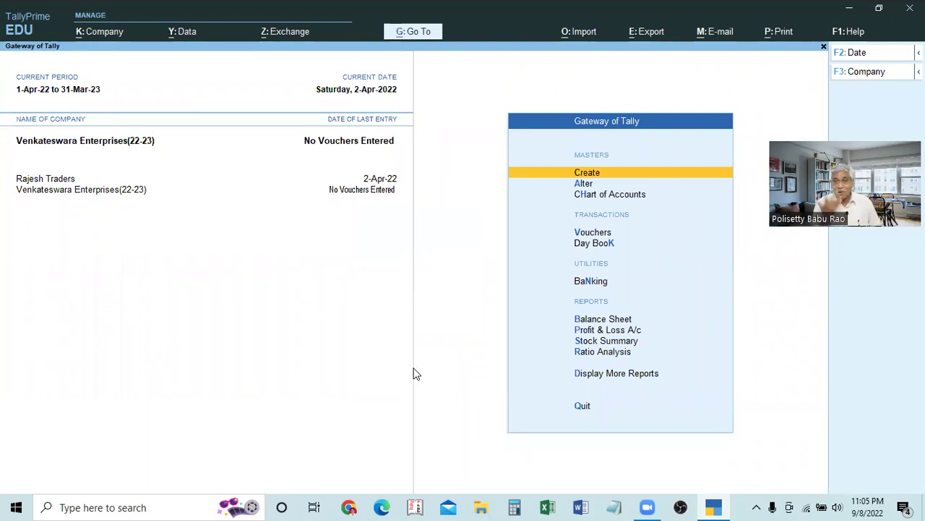
key(Escape)
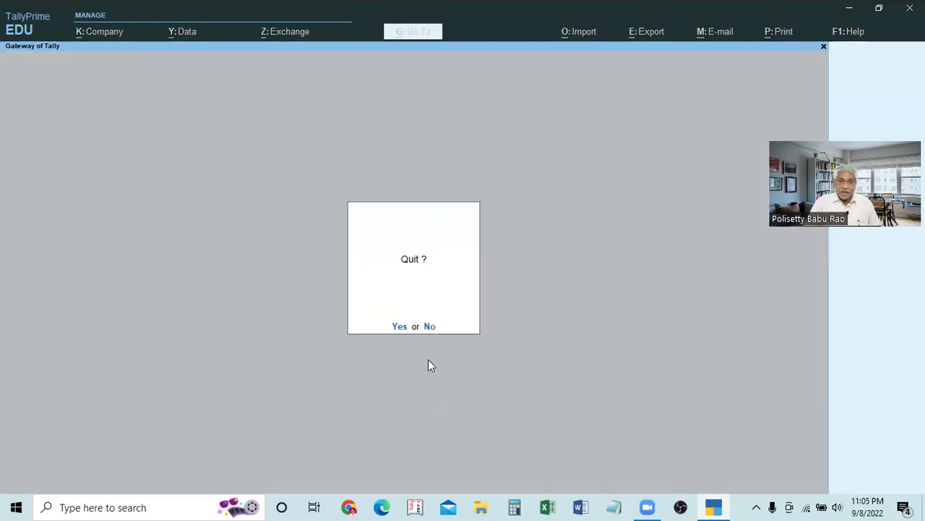
click(430, 329)
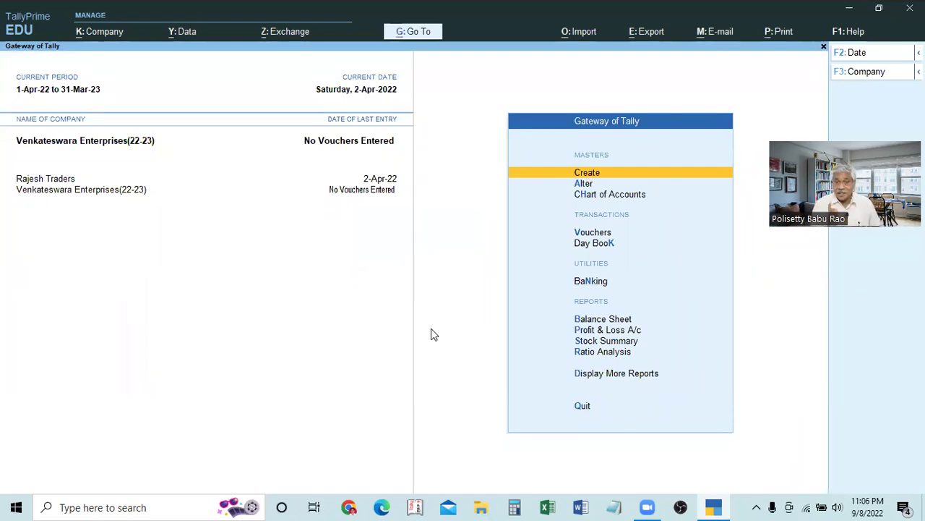
key(Escape)
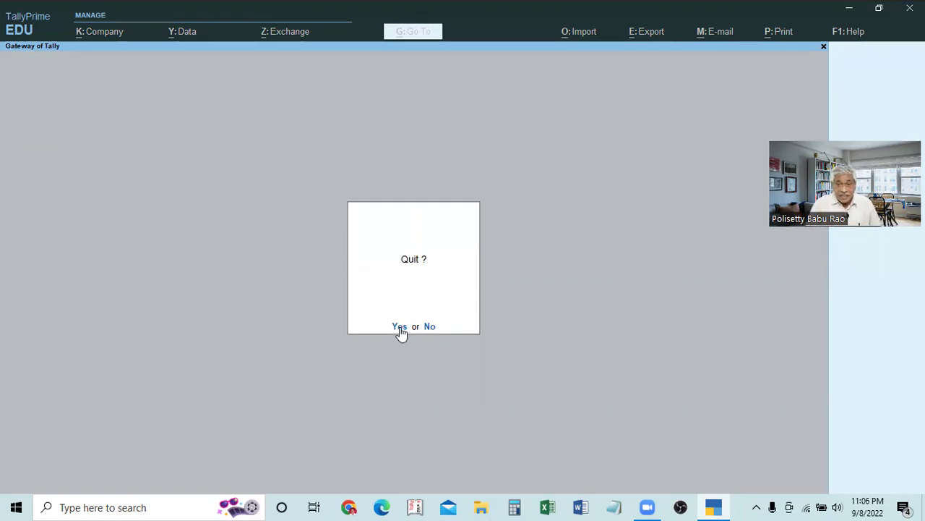
click(436, 328)
Quit TallyPrime and confirm closing the program
key(Escape)
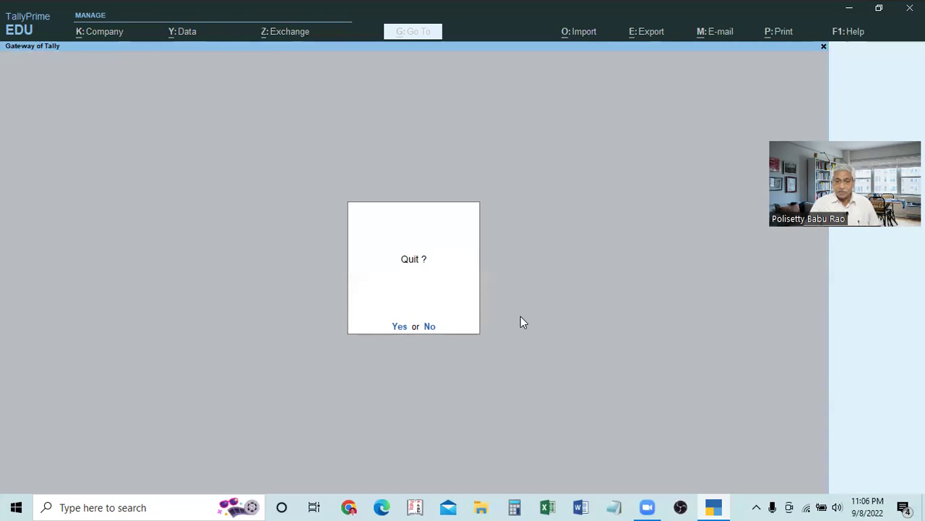
key(Return)
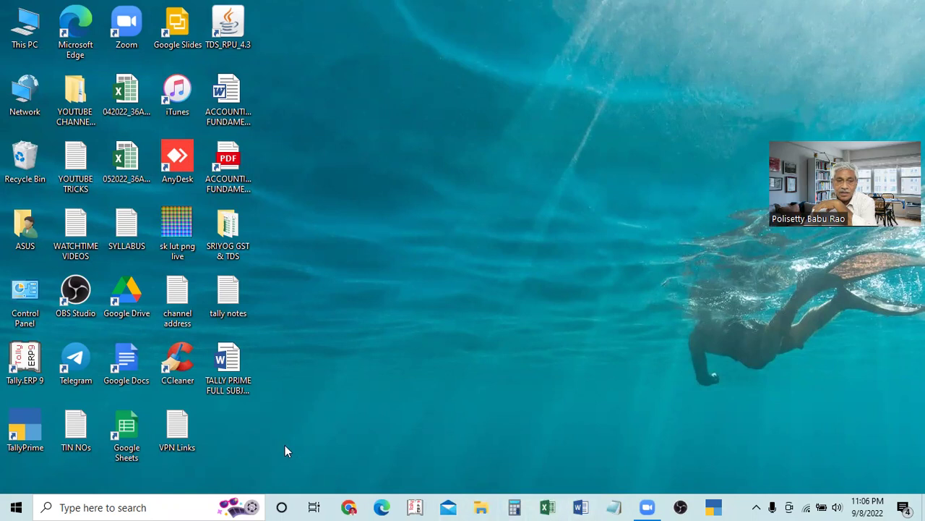
Open the TALLY PRIME FULL SUBJECT document in Word, dismiss the activation wizard, and review the syllabus index around topics 7 to 9
double_click(243, 376)
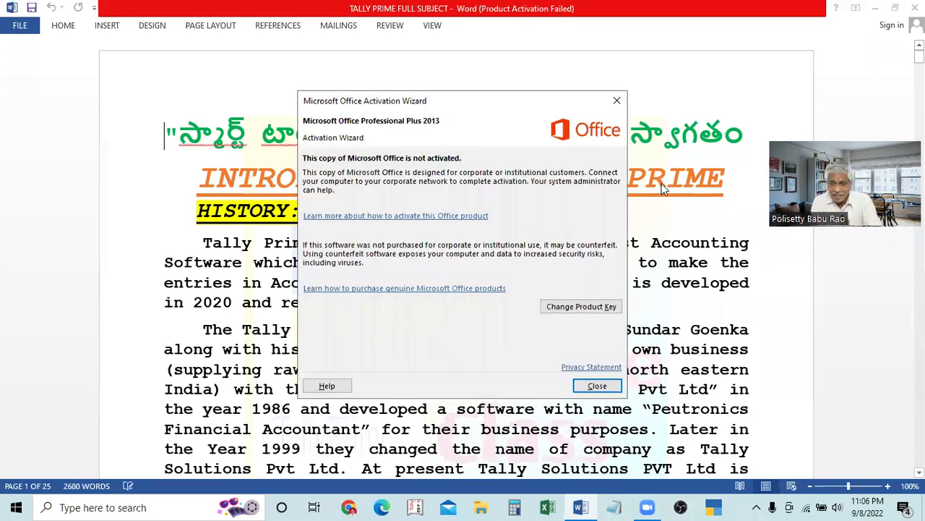
click(598, 387)
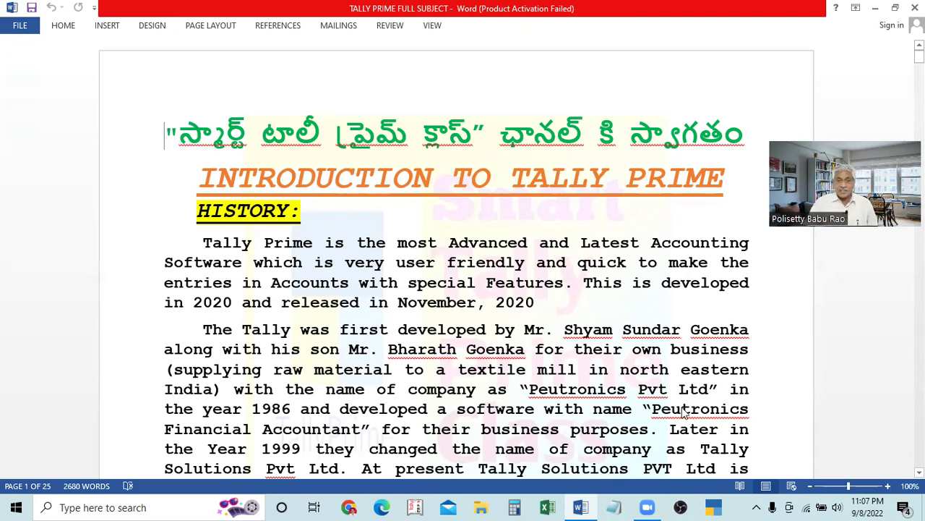
scroll(685, 412, down, 12)
scroll(586, 412, down, 12)
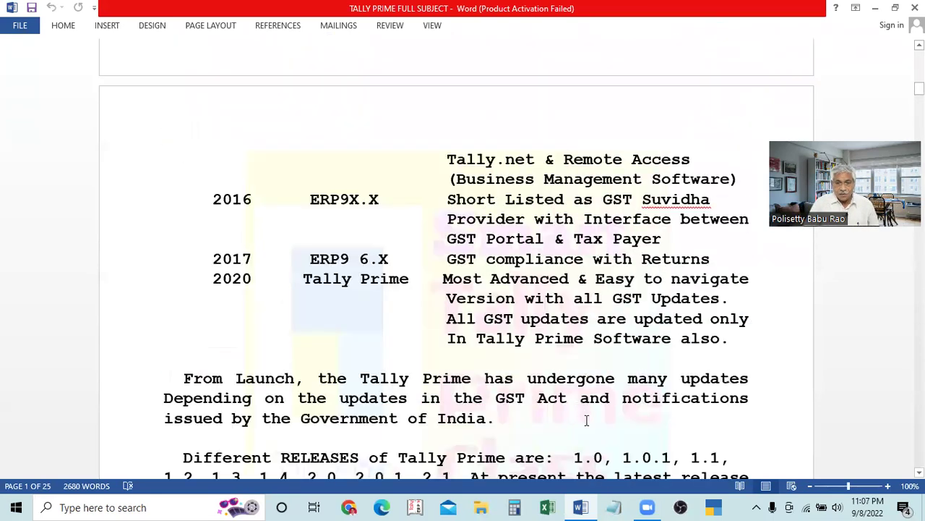
scroll(594, 415, down, 12)
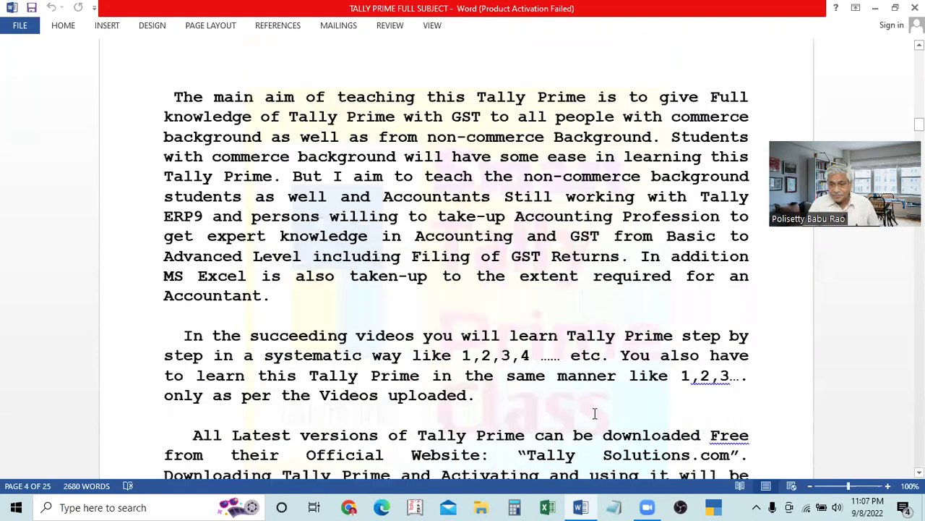
scroll(417, 401, down, 12)
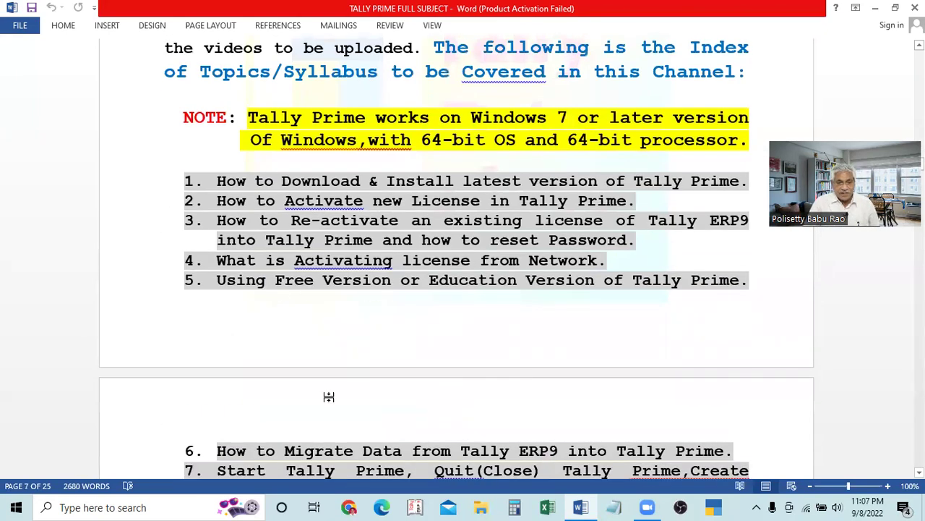
scroll(322, 395, down, 2)
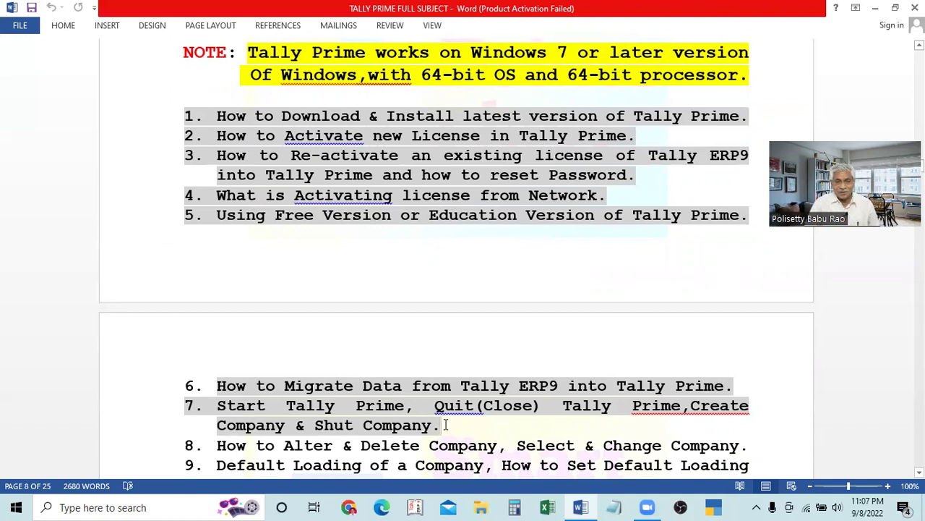
scroll(331, 427, down, 1)
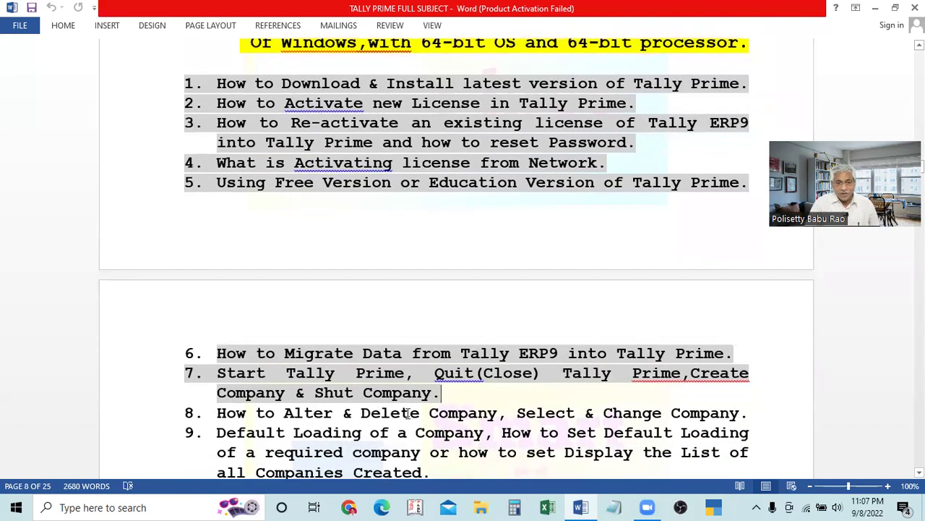